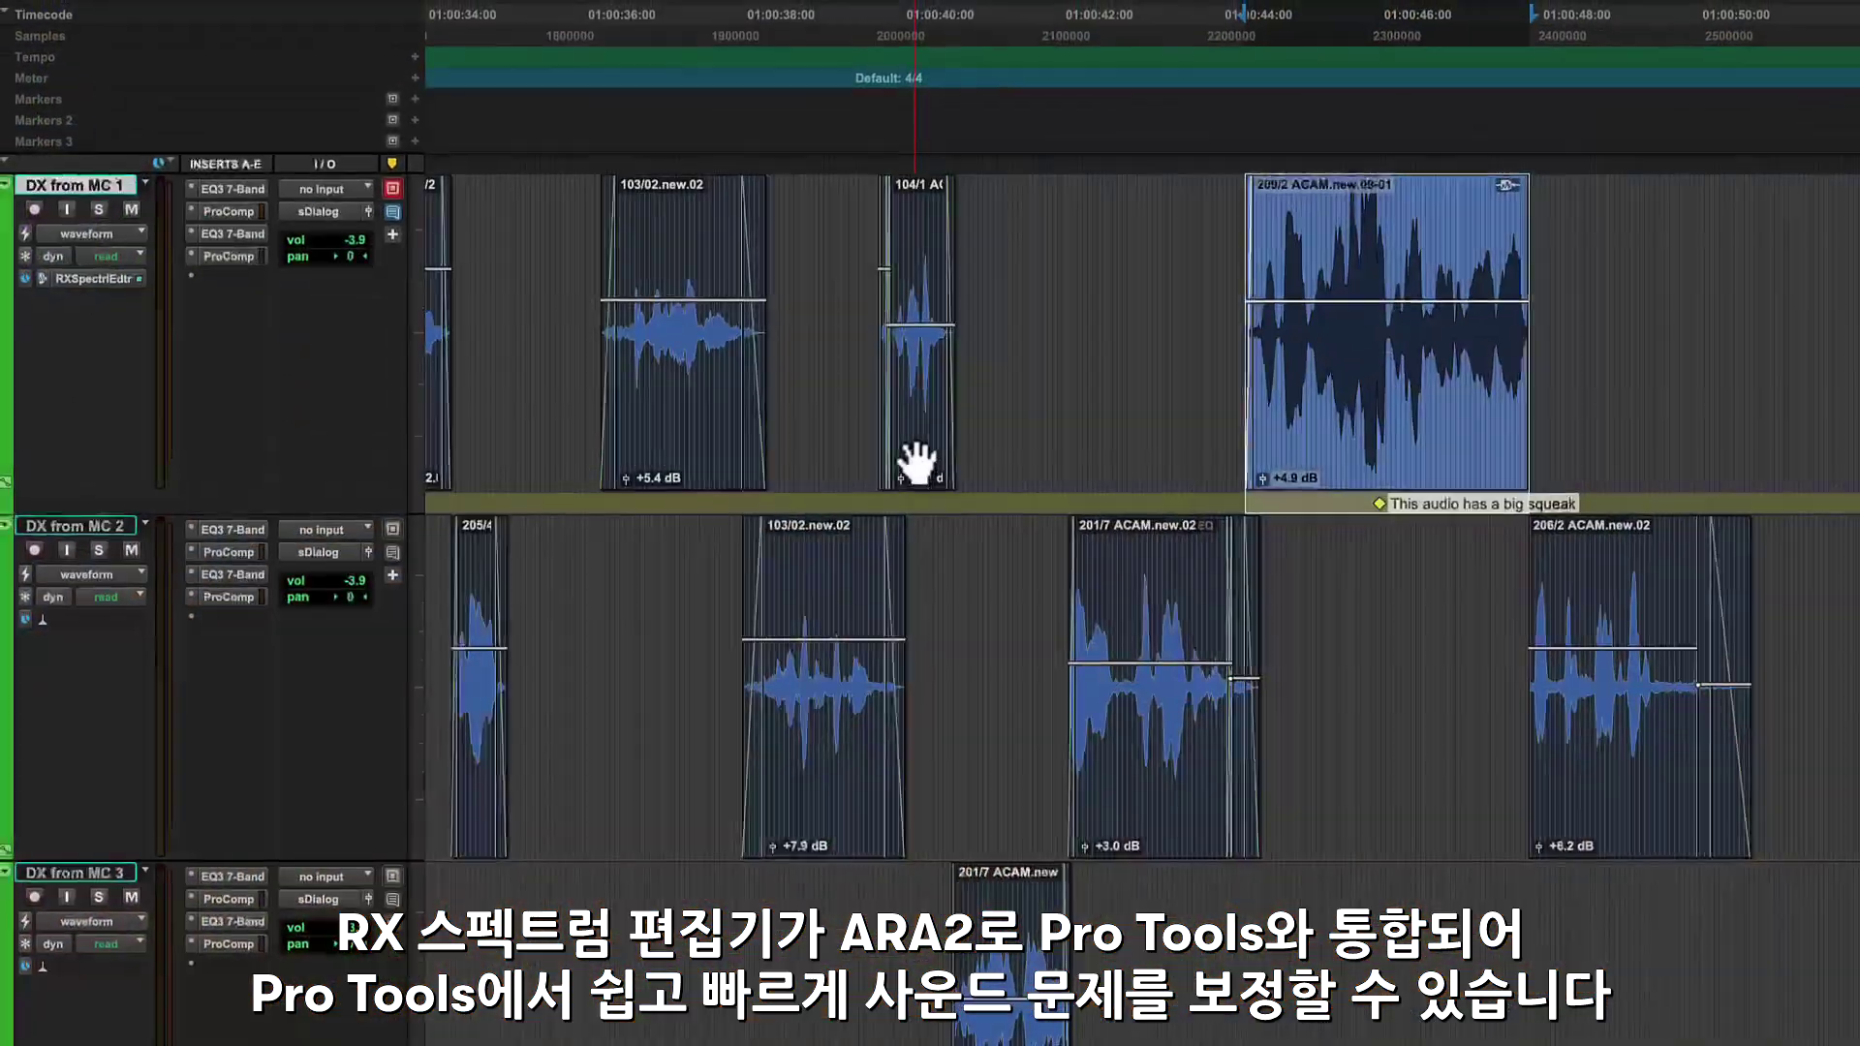
# Open clip 104/1 in the RX Spectral Editor, cut its low band by 46.87 dB, and switch to time selection
pyautogui.rightClick(902, 451)
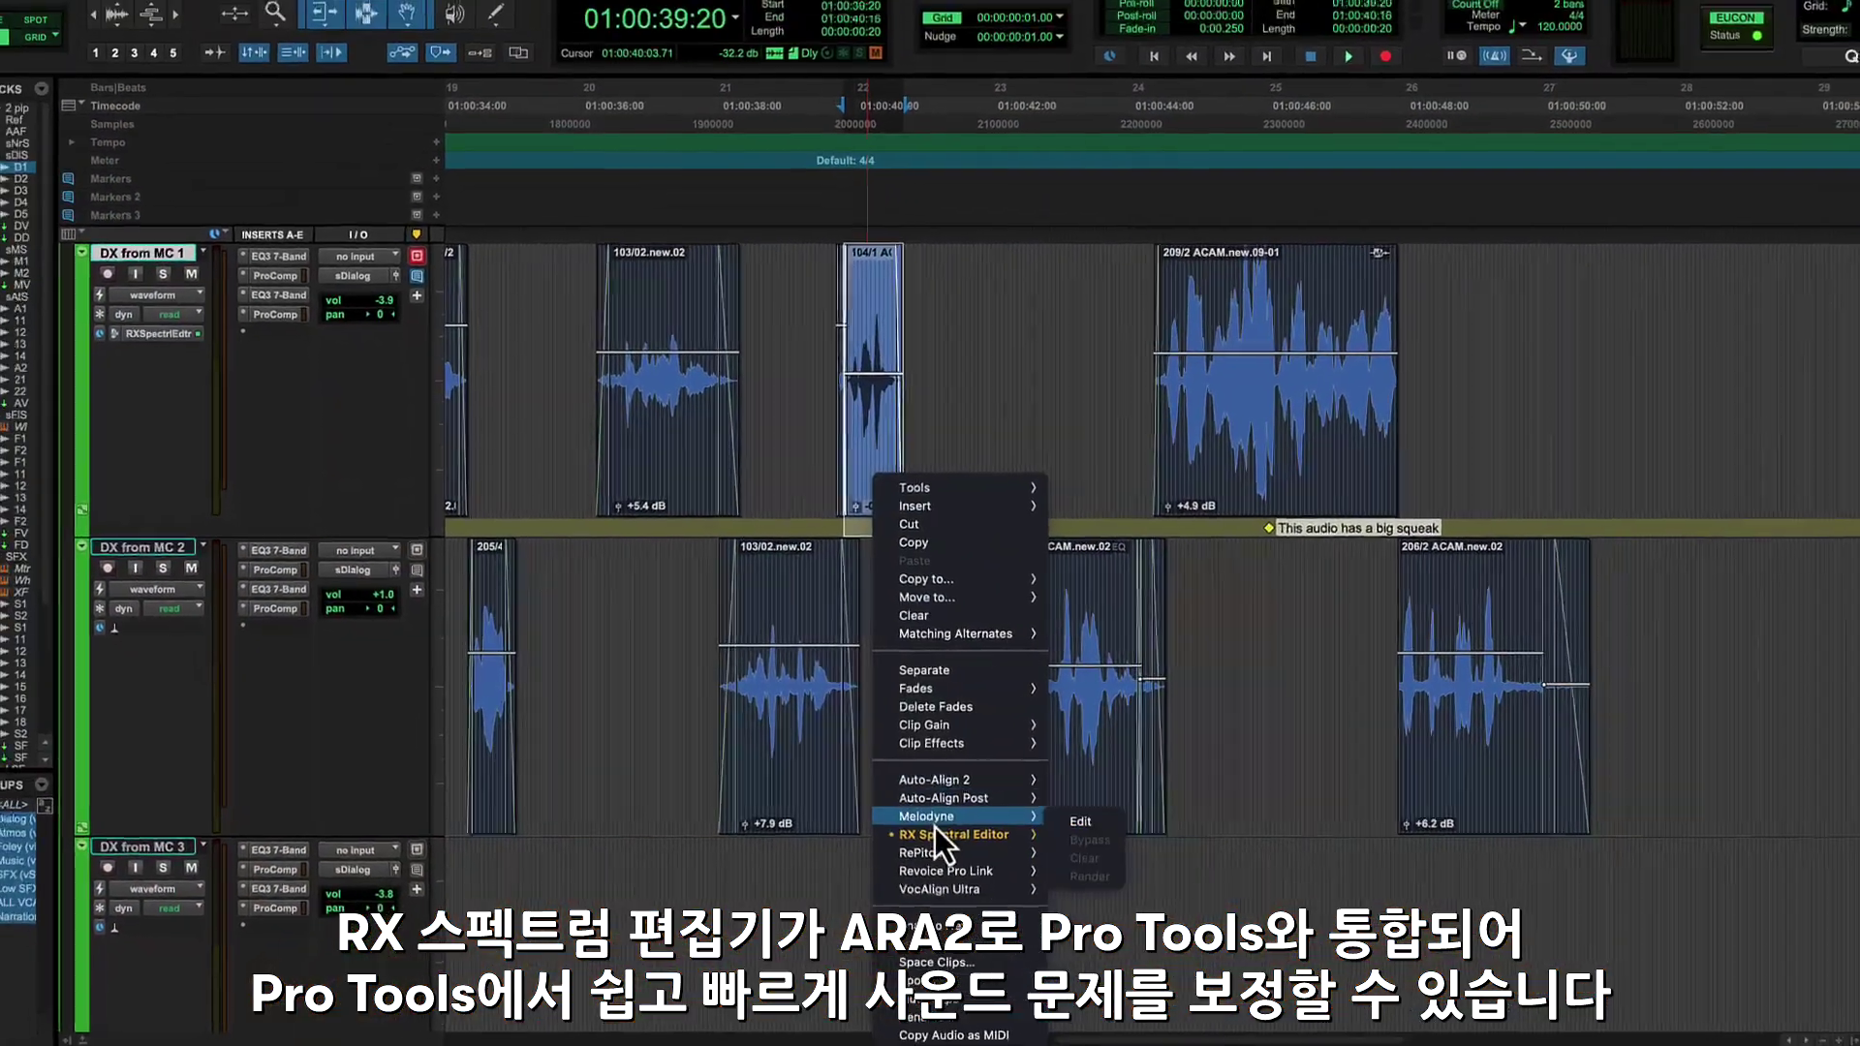
pyautogui.moveTo(999, 853)
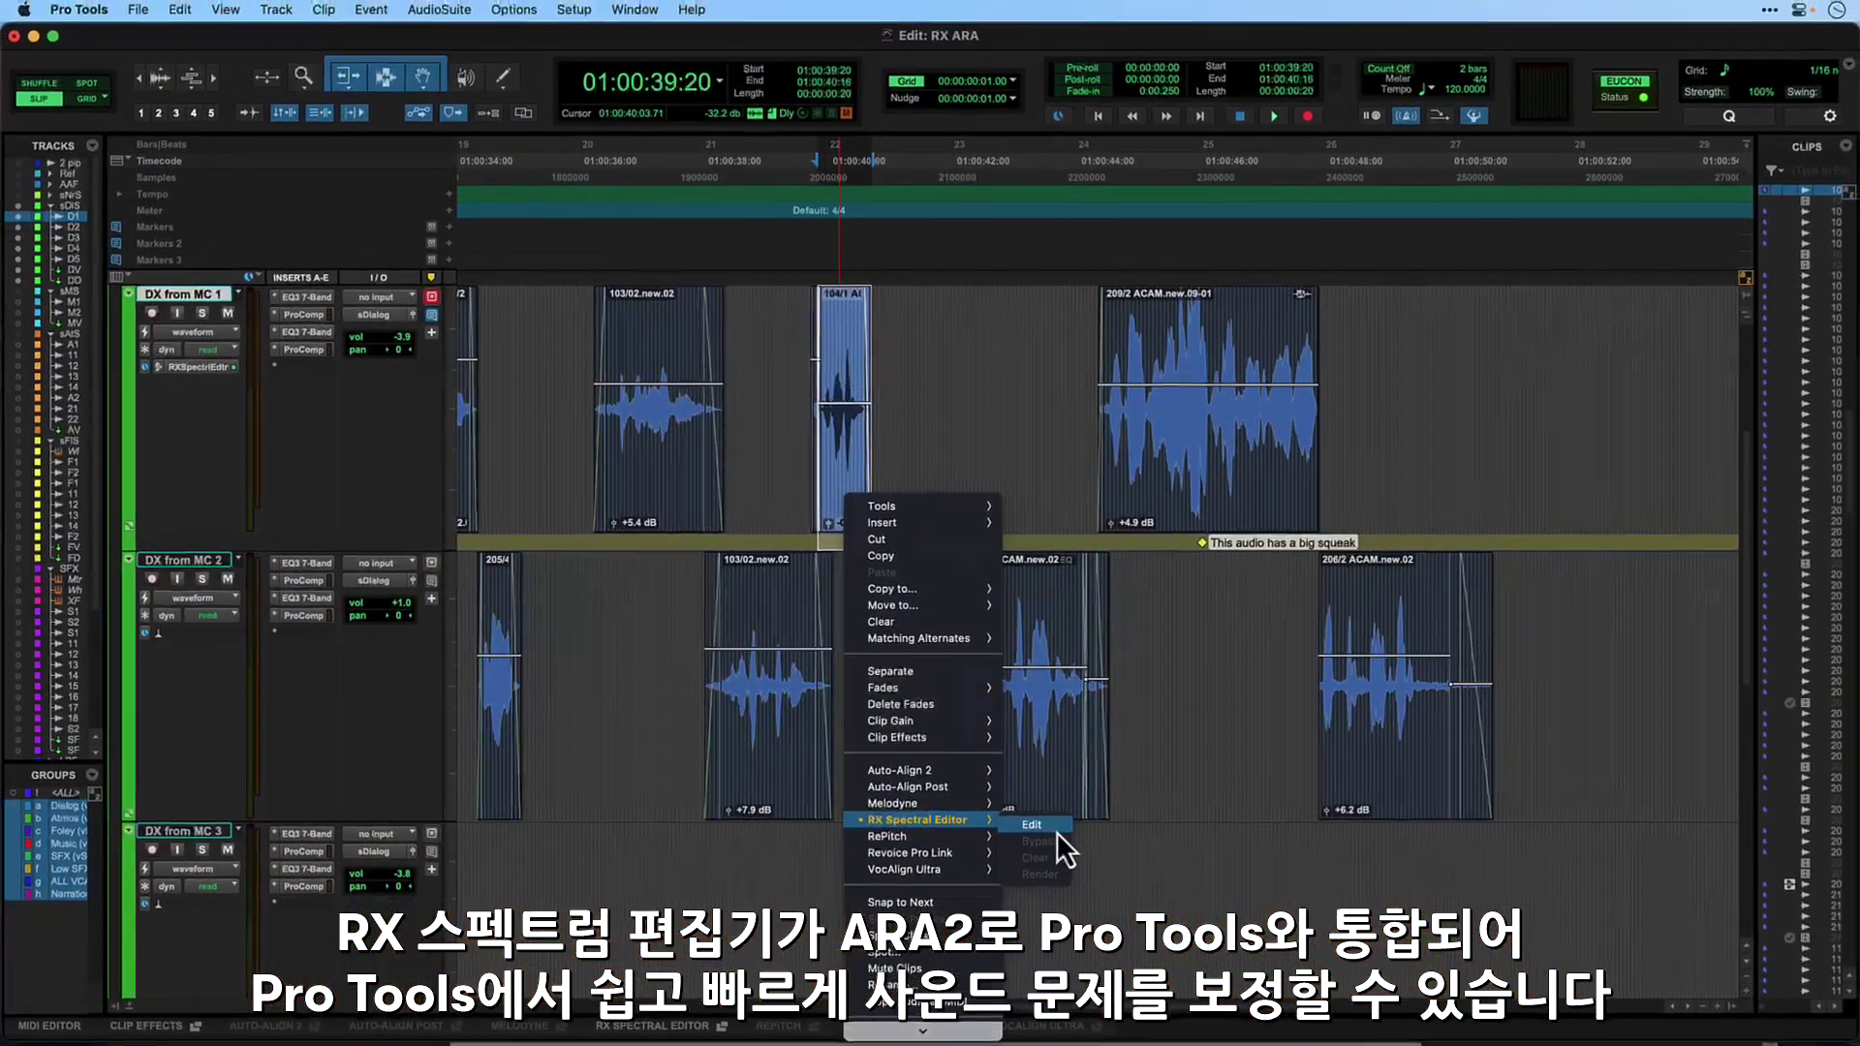
pyautogui.click(1054, 829)
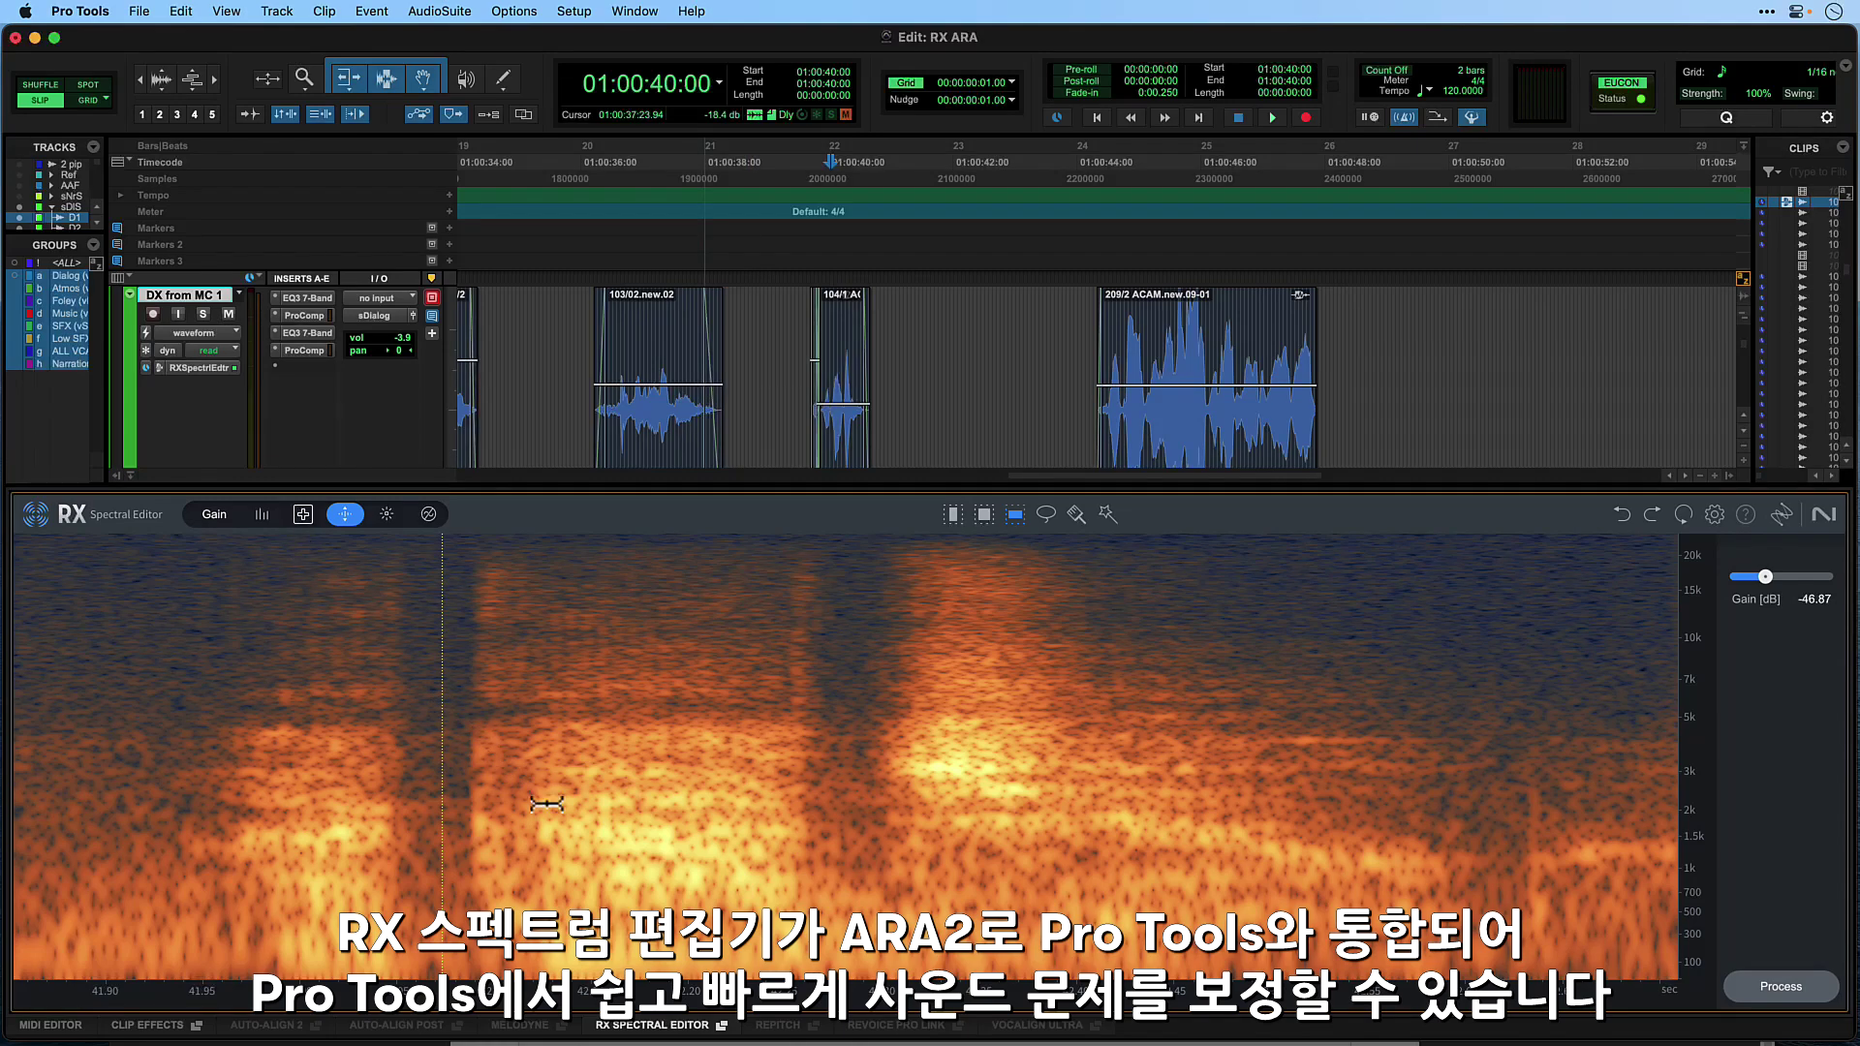
pyautogui.click(1747, 992)
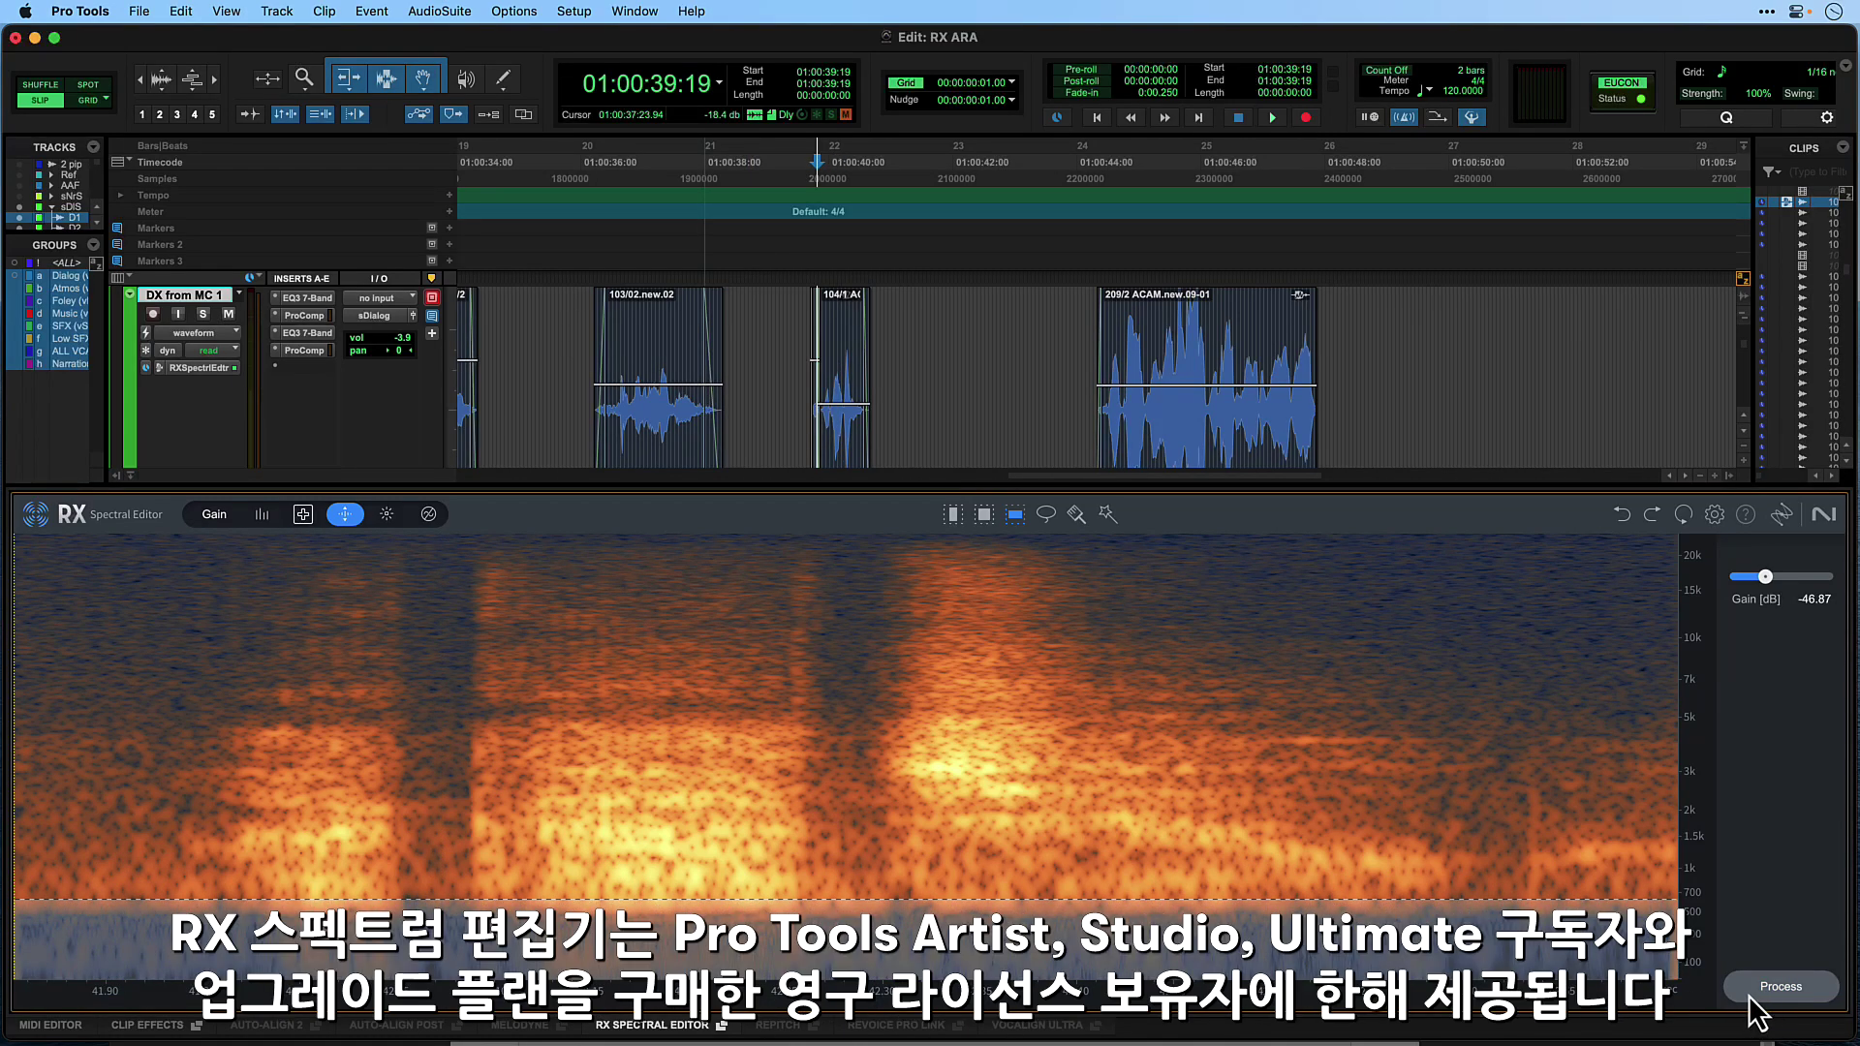
pyautogui.click(59, 722)
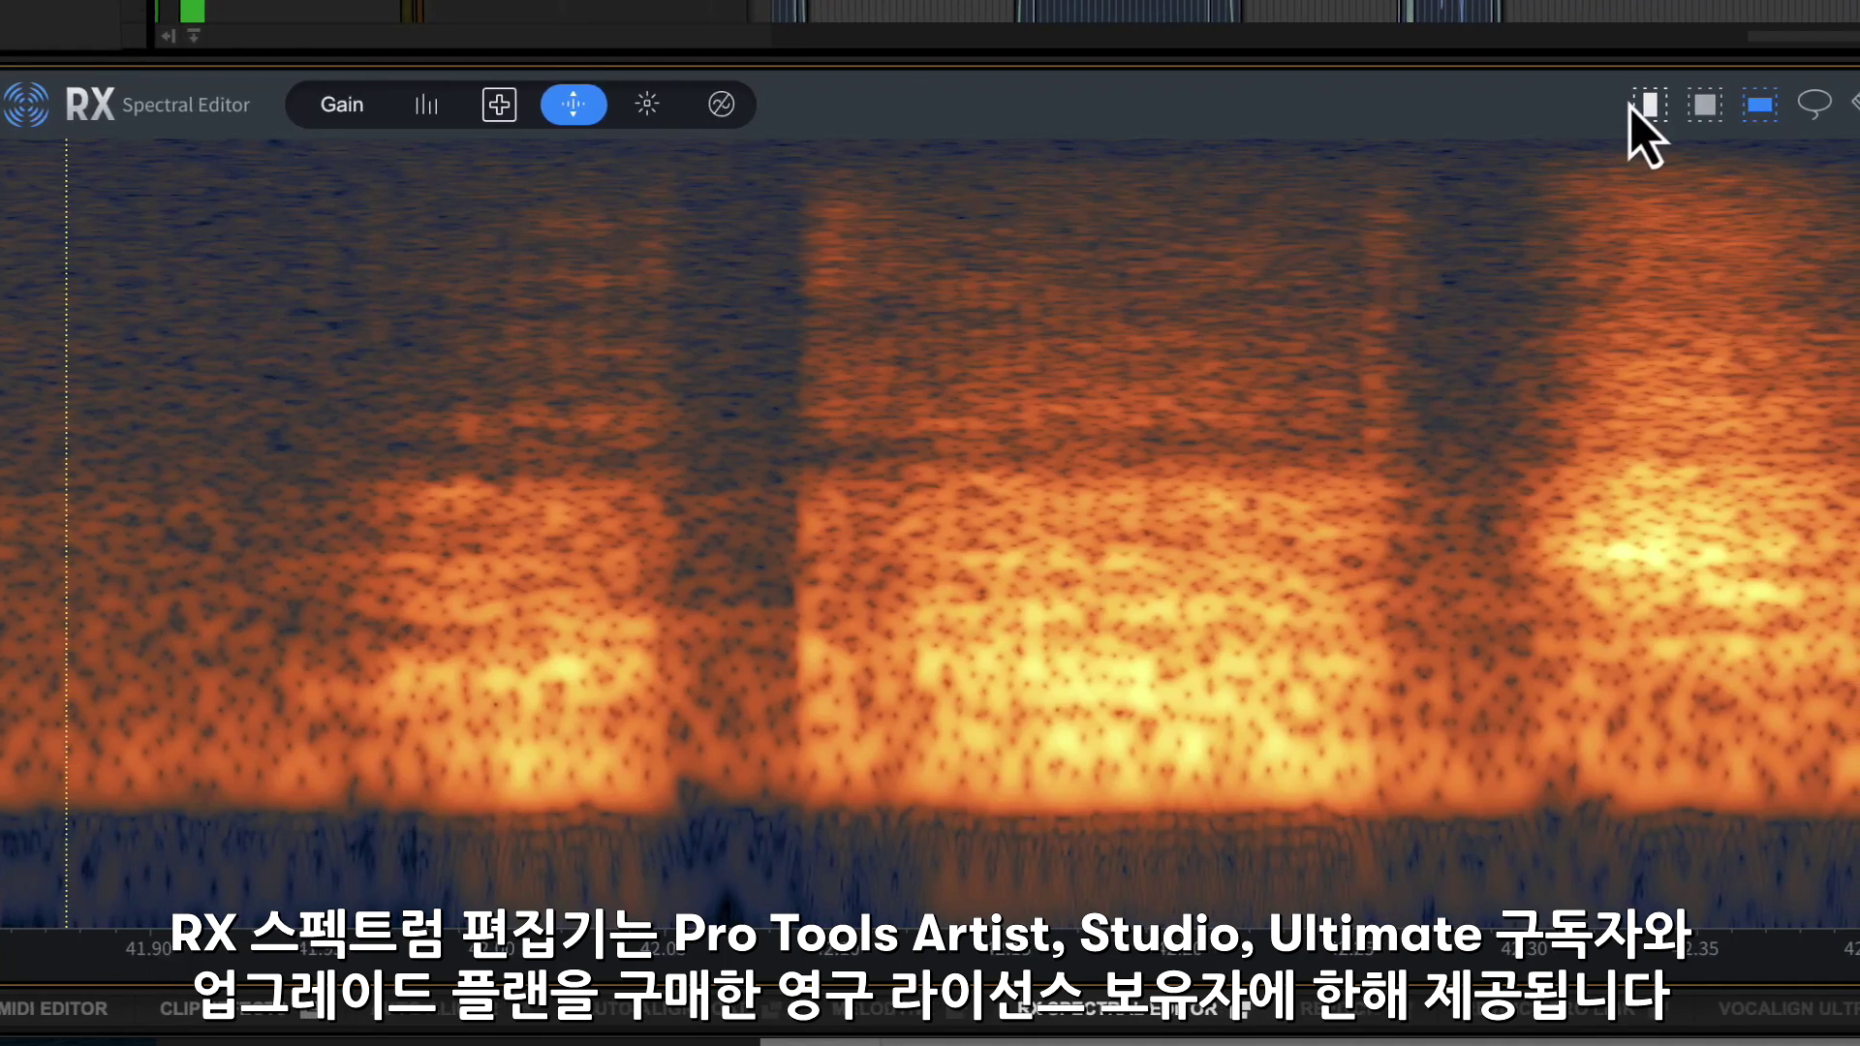
pyautogui.click(953, 515)
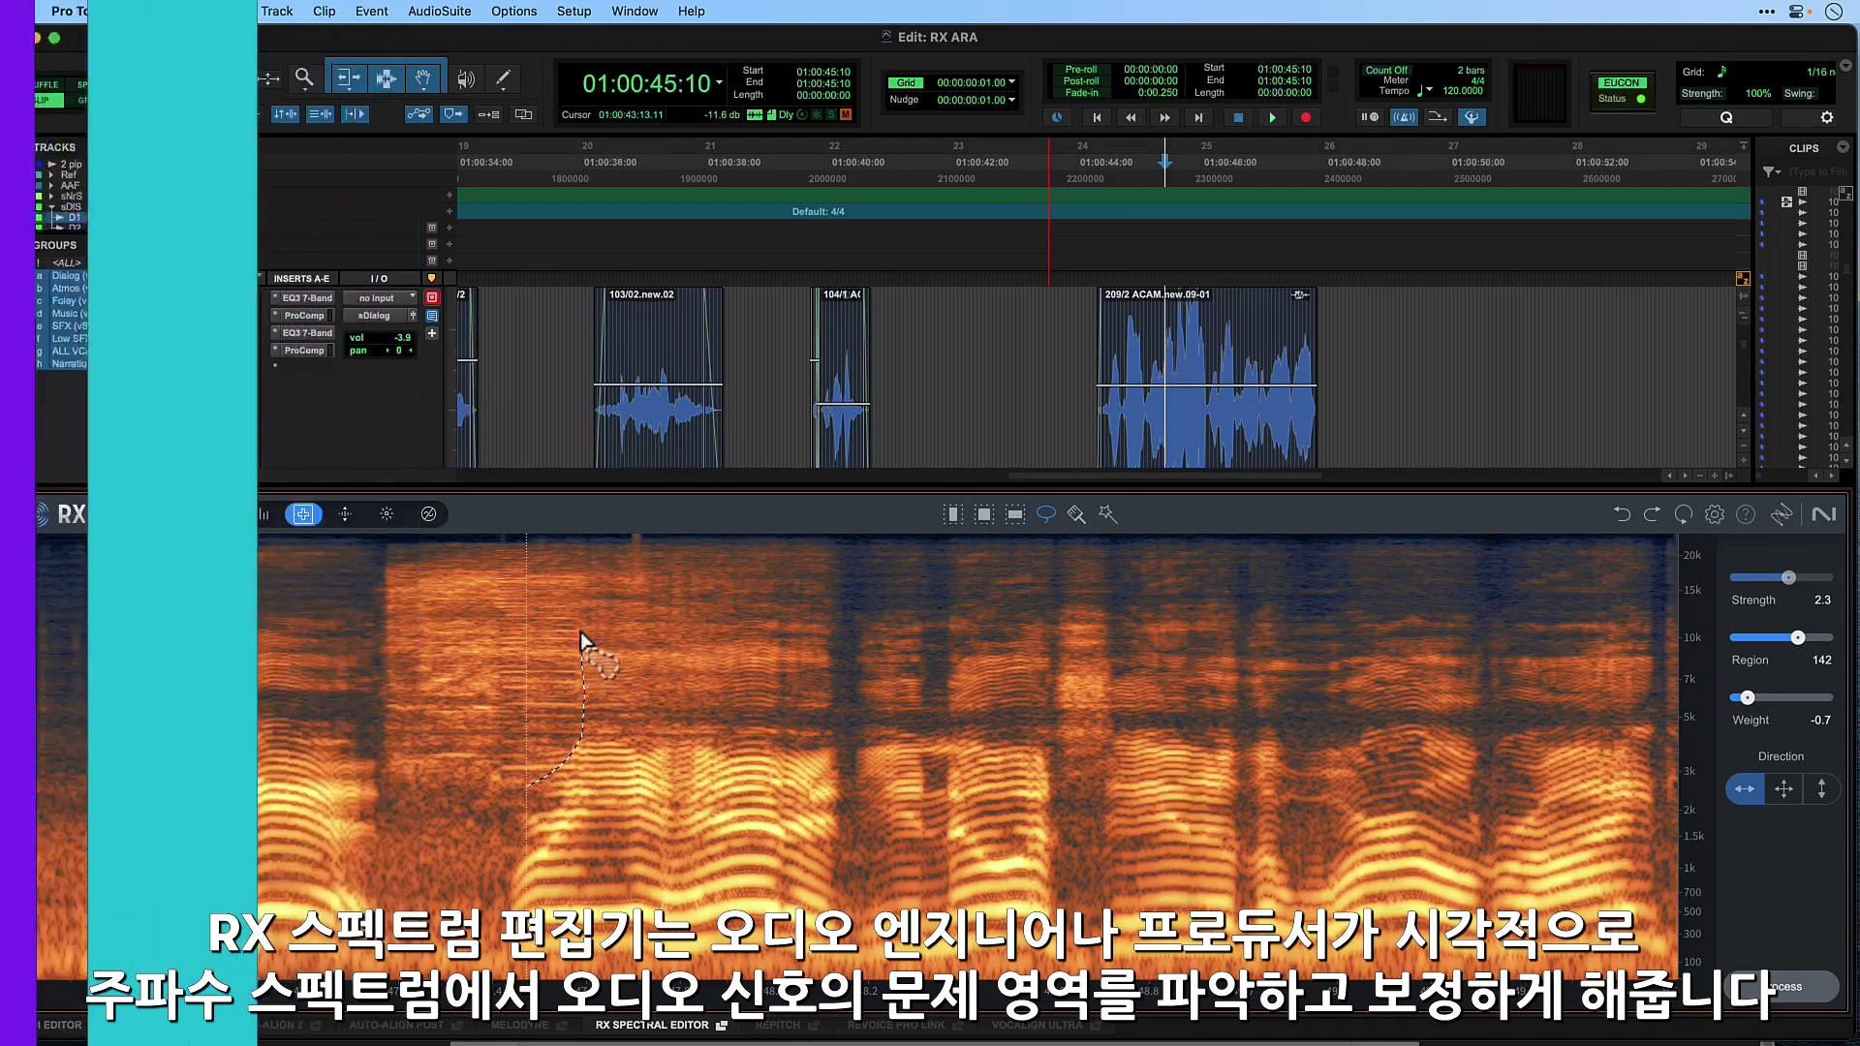
# Lasso the bright high-frequency patch in the spectrogram and process it with Replace
pyautogui.moveTo(581, 643)
pyautogui.mouseDown()
pyautogui.moveTo(572, 561)
pyautogui.moveTo(497, 552)
pyautogui.mouseUp()
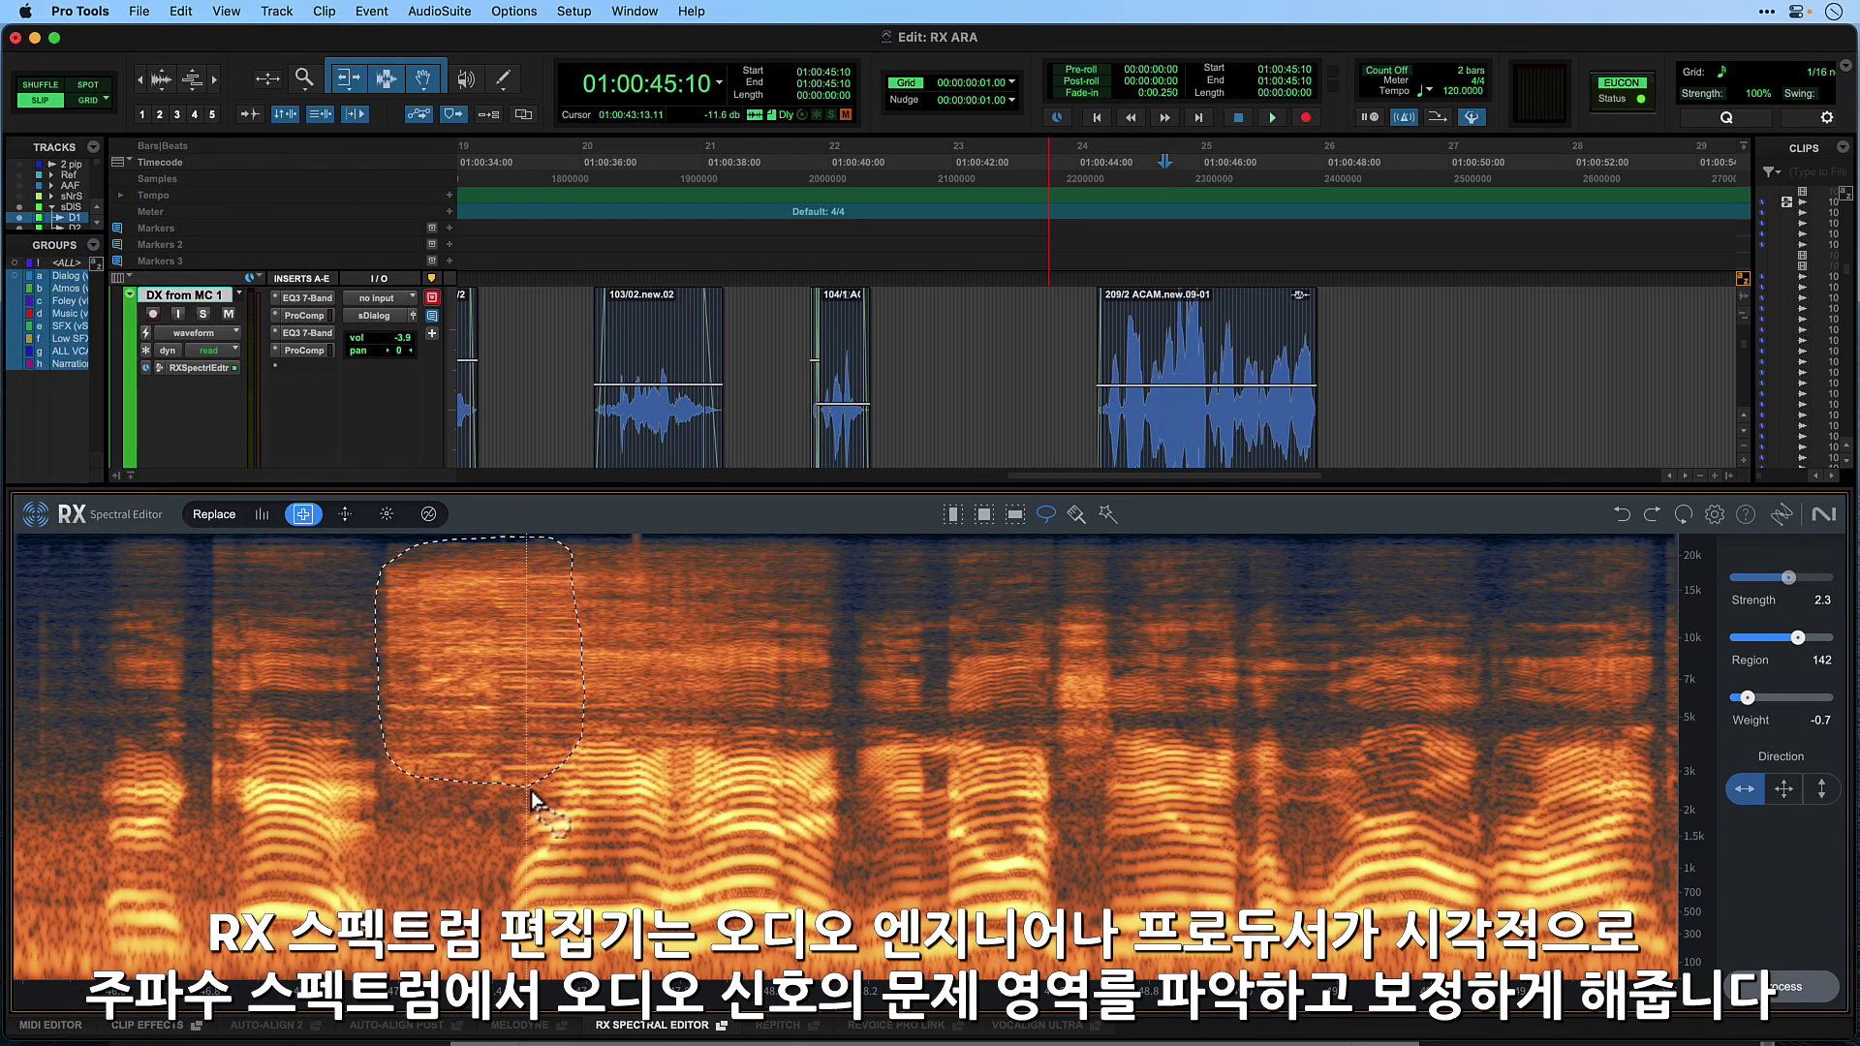
pyautogui.moveTo(533, 800); pyautogui.dragTo(539, 792)
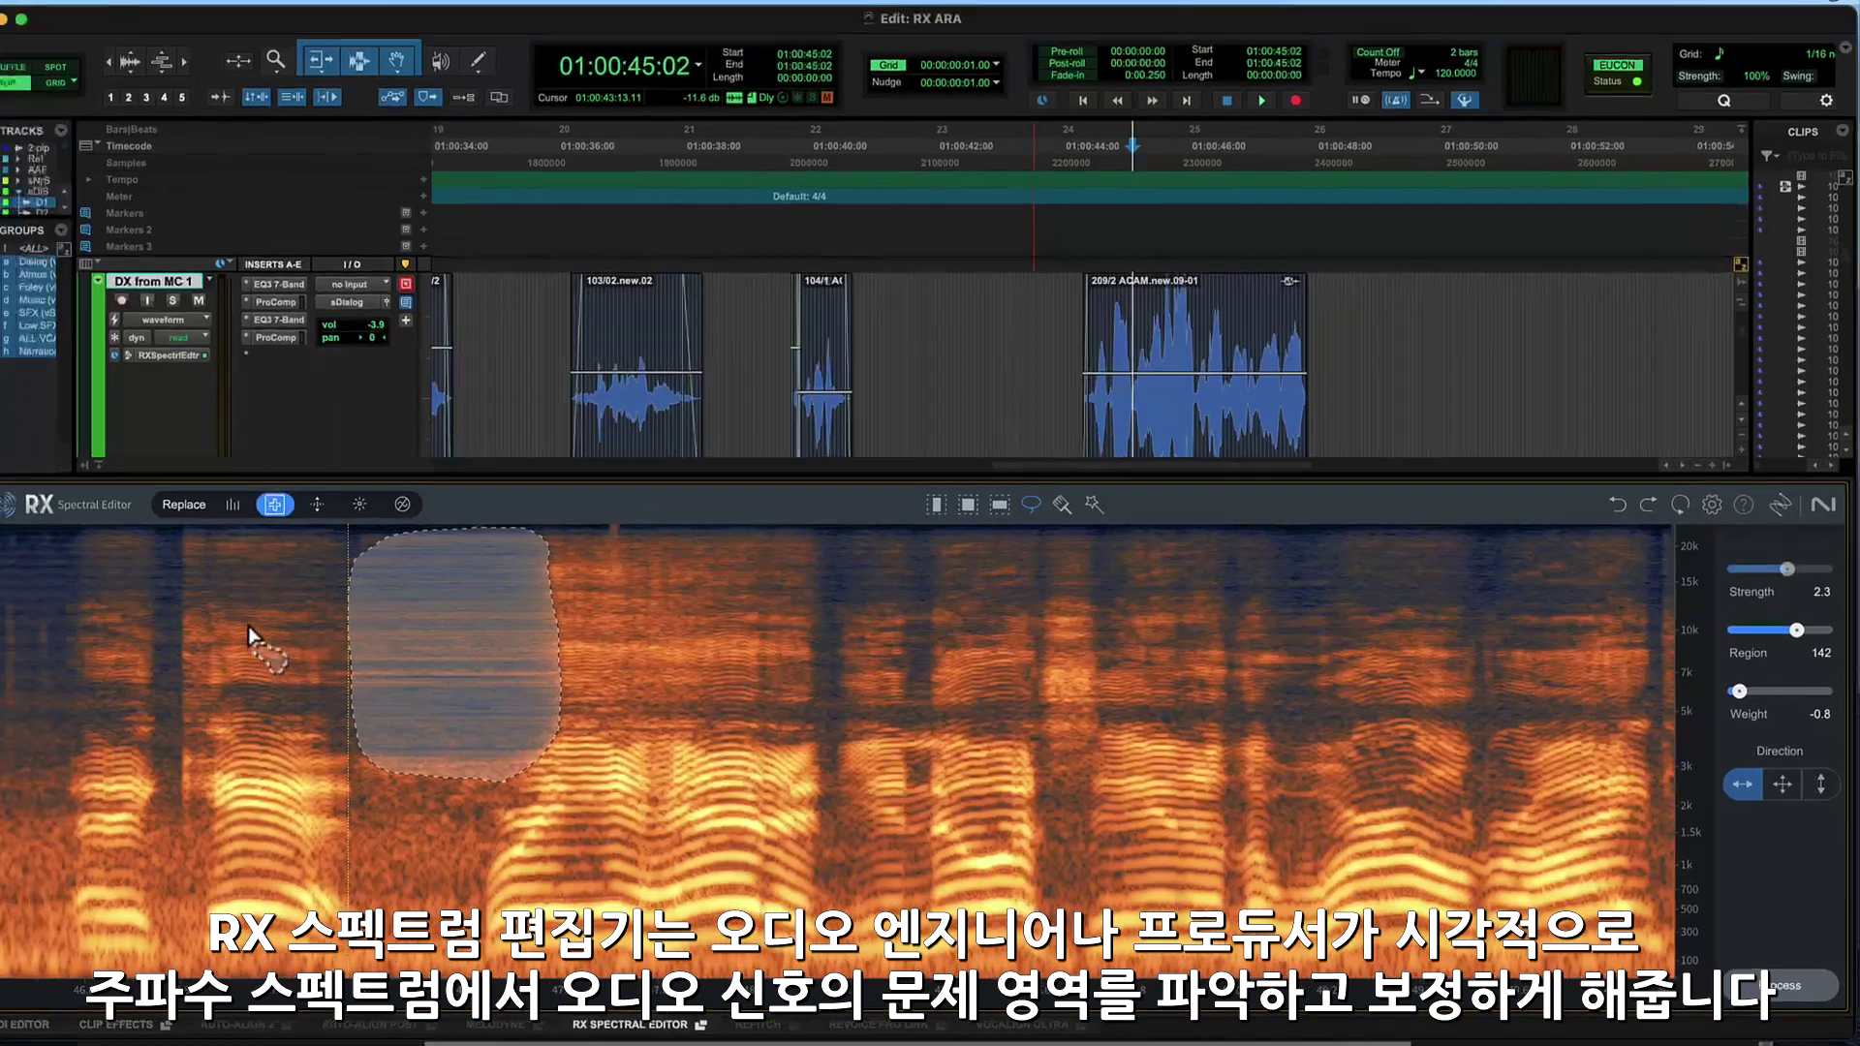
pyautogui.click(174, 619)
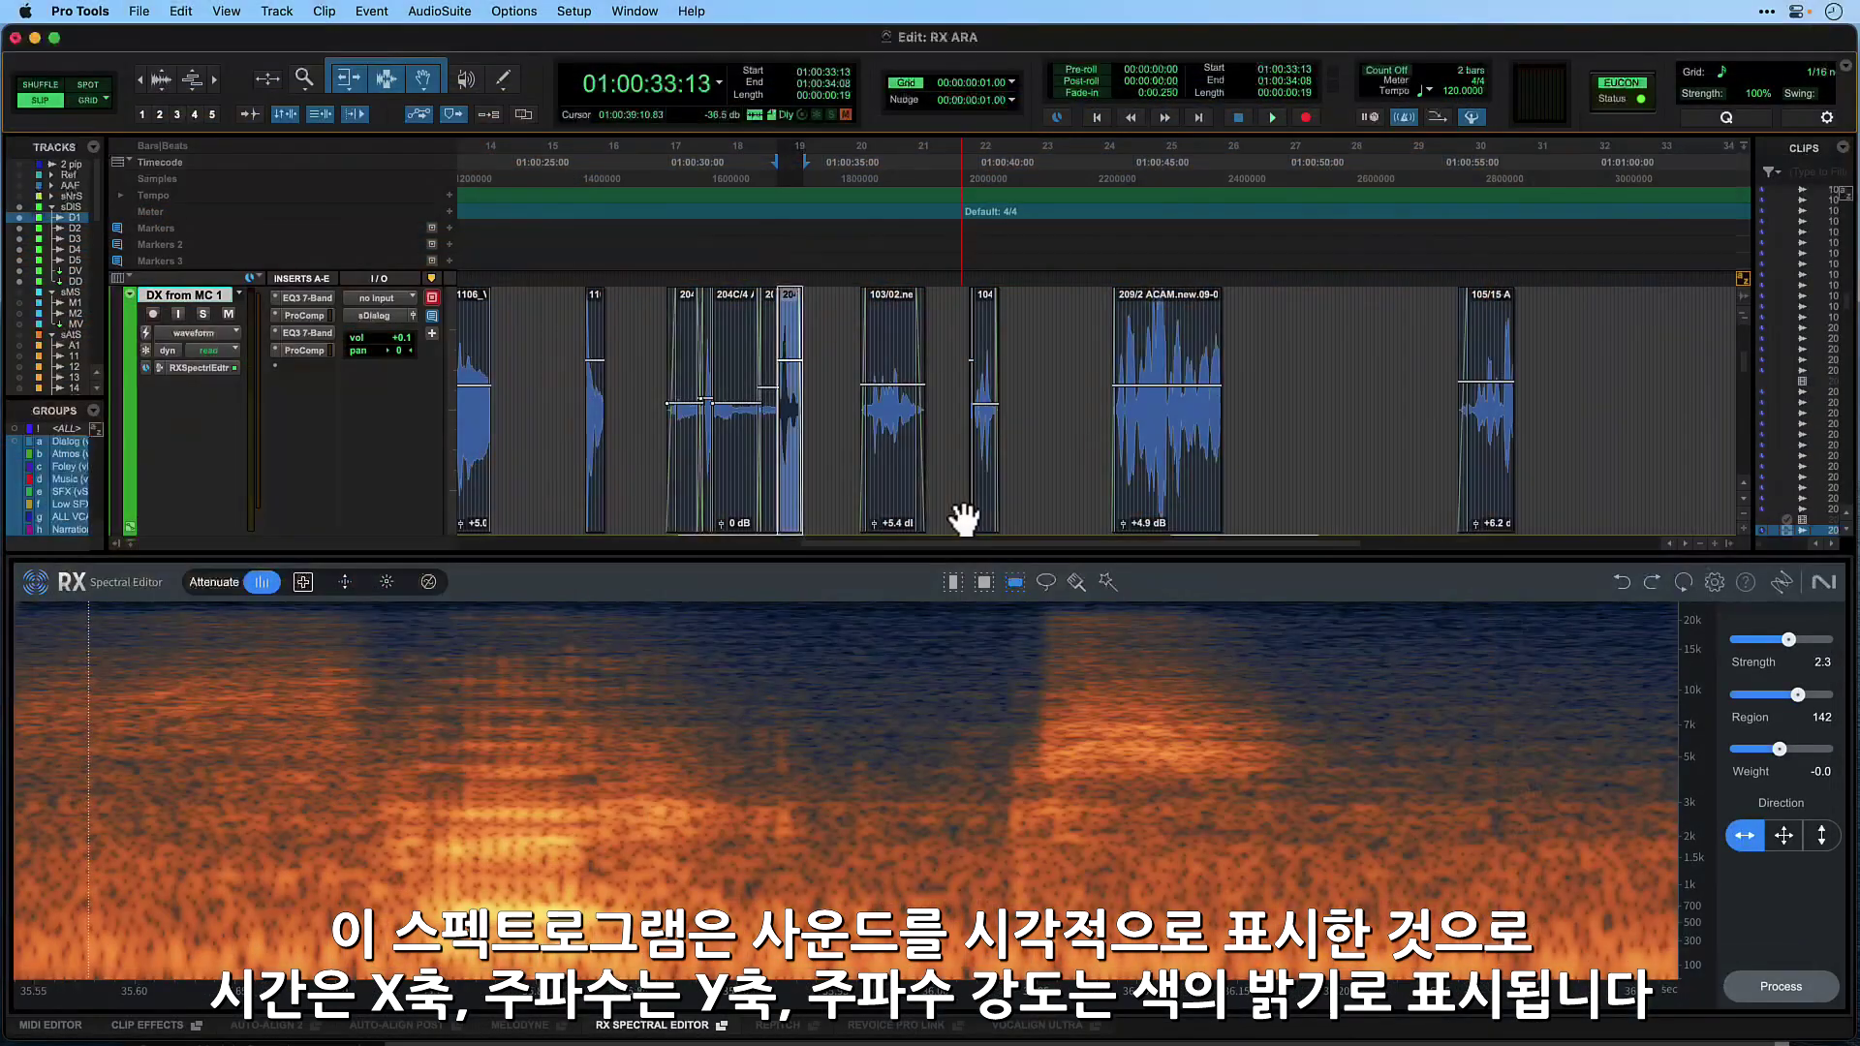
# Select clip 209/2 ACAM.new.09-01 after clip 104 and play back its squeaky dialogue
pyautogui.click(984, 524)
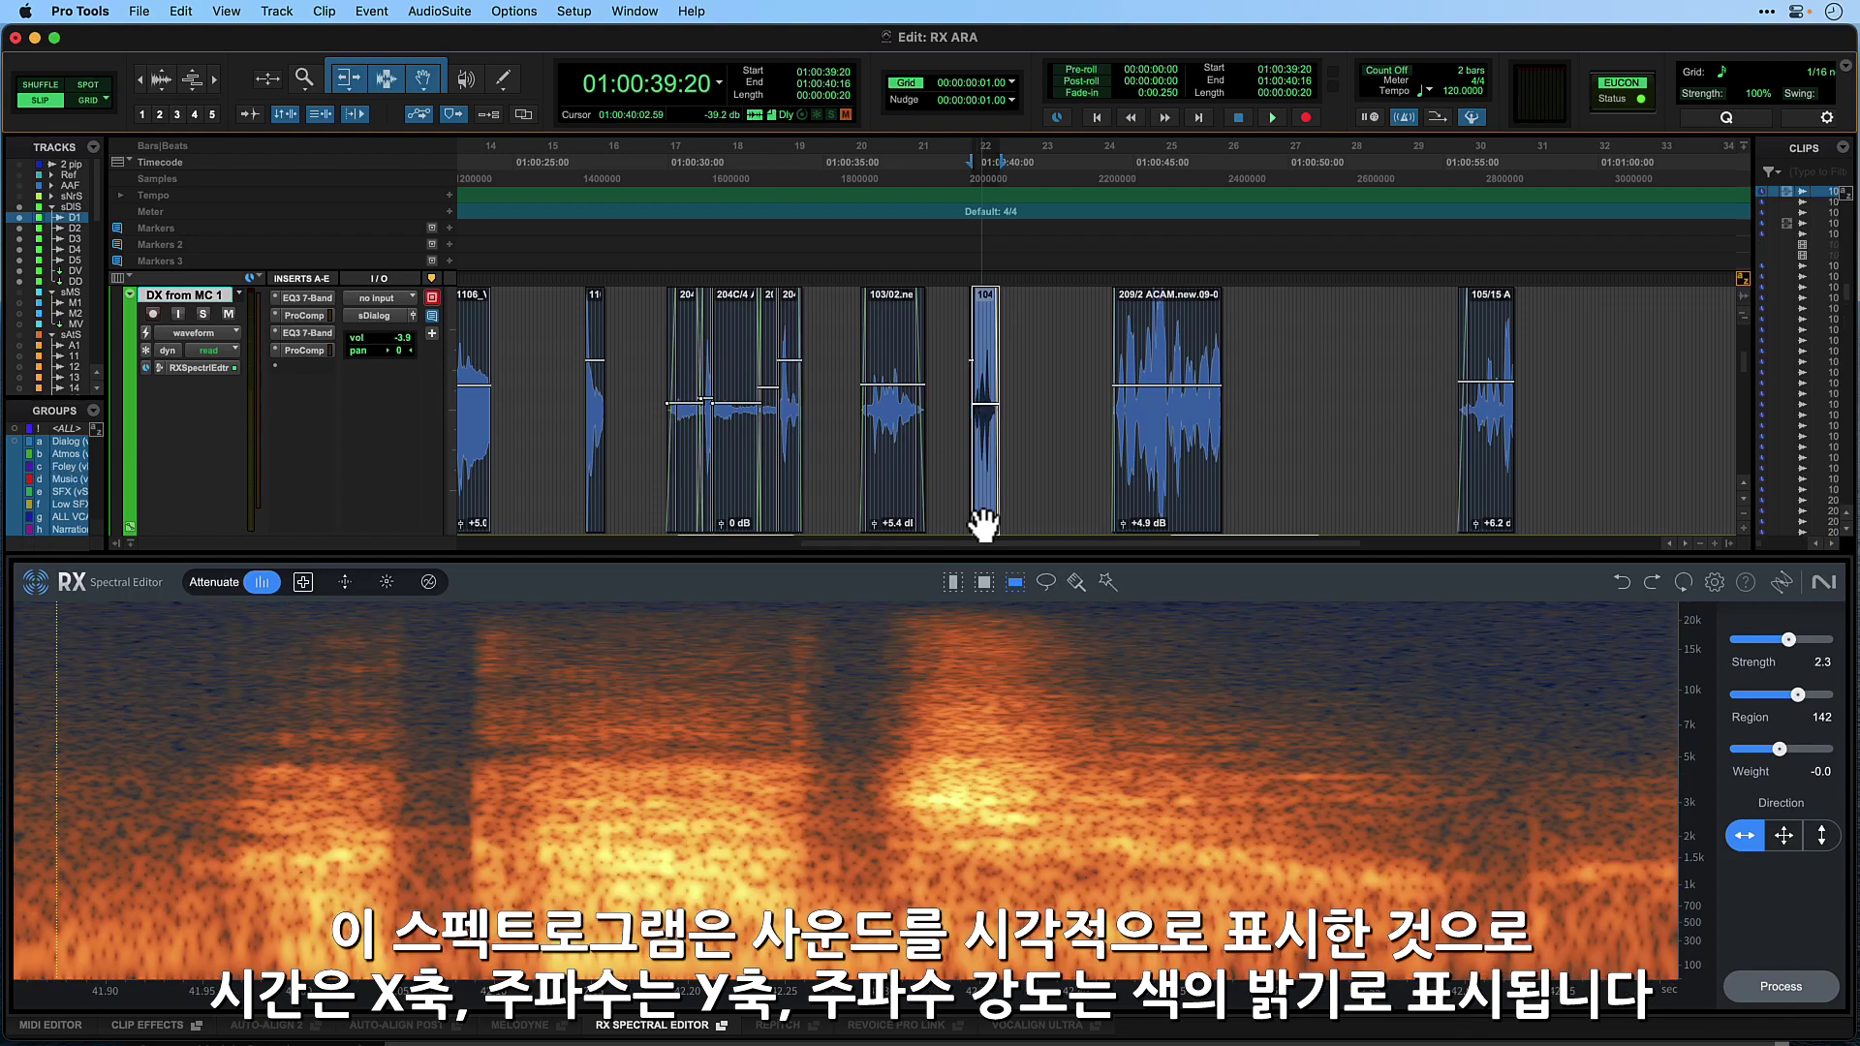
pyautogui.click(1170, 528)
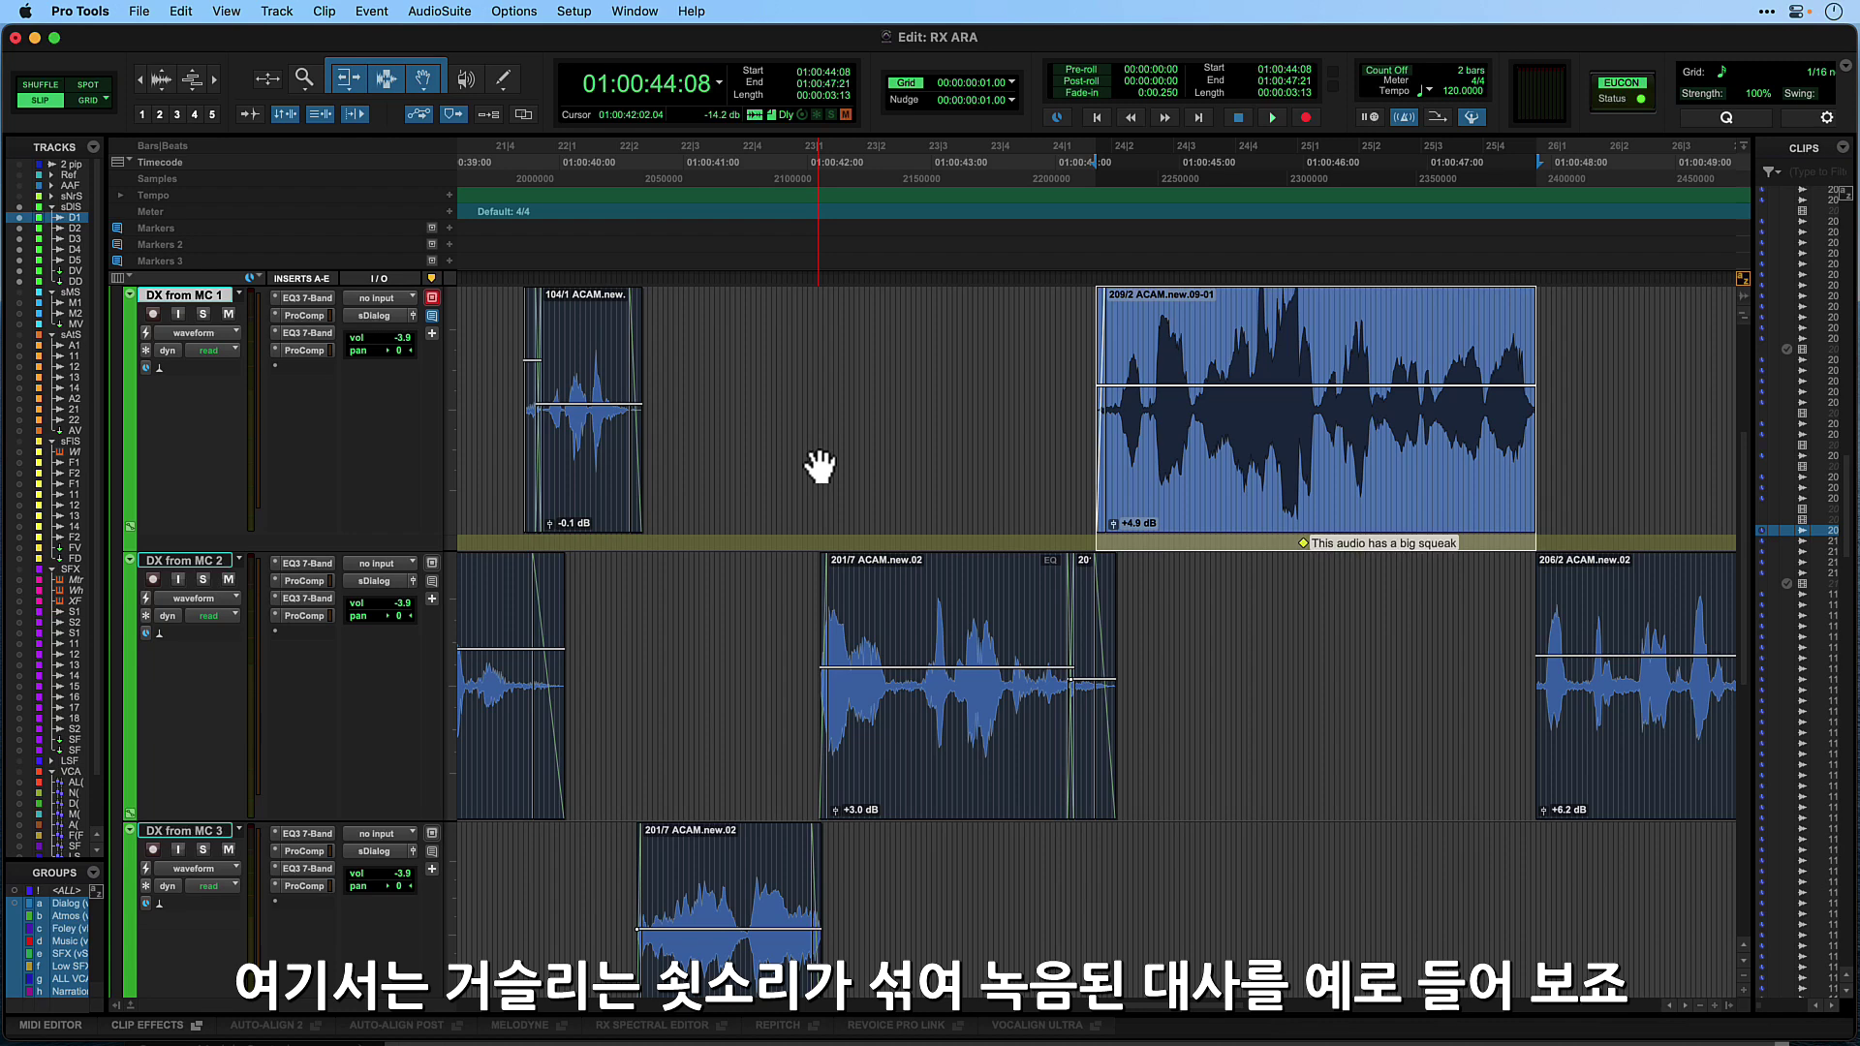
pyautogui.press('space')
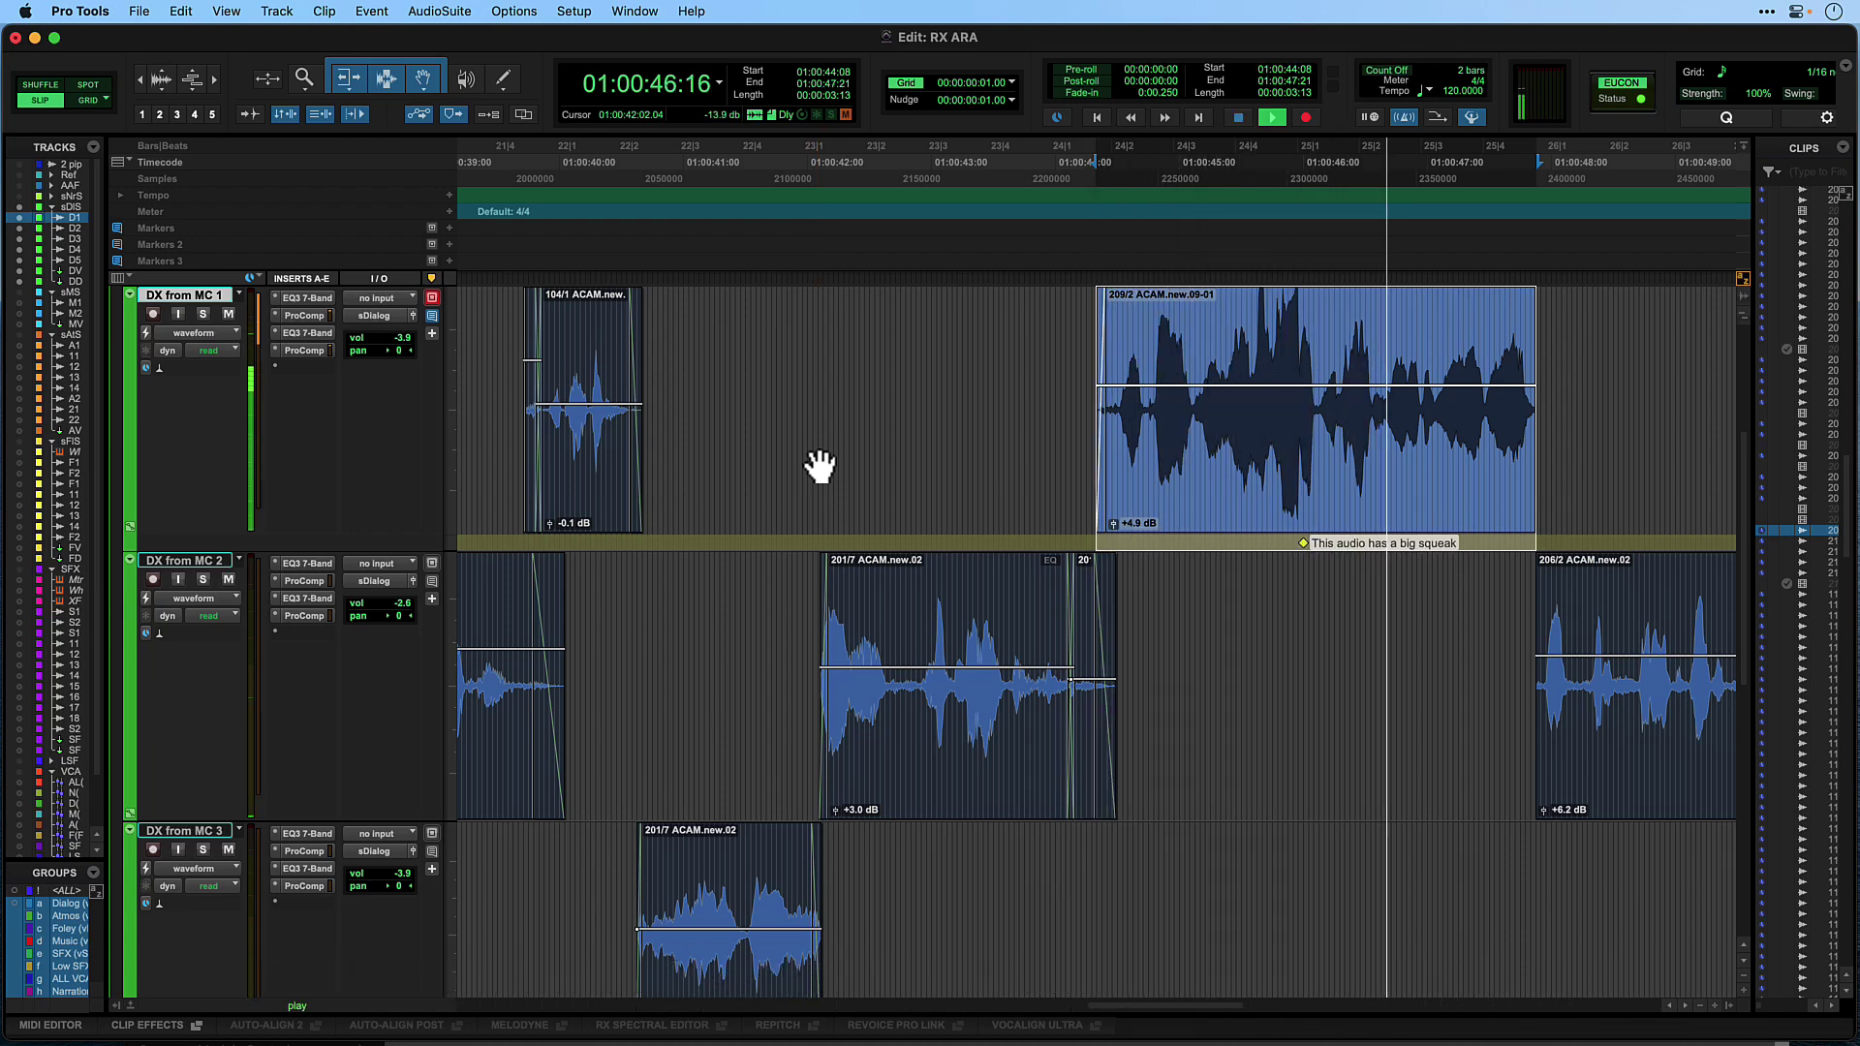
# Open clip 209/2 in the RX Spectral Editor and detach the editor into its own window
pyautogui.rightClick(1307, 474)
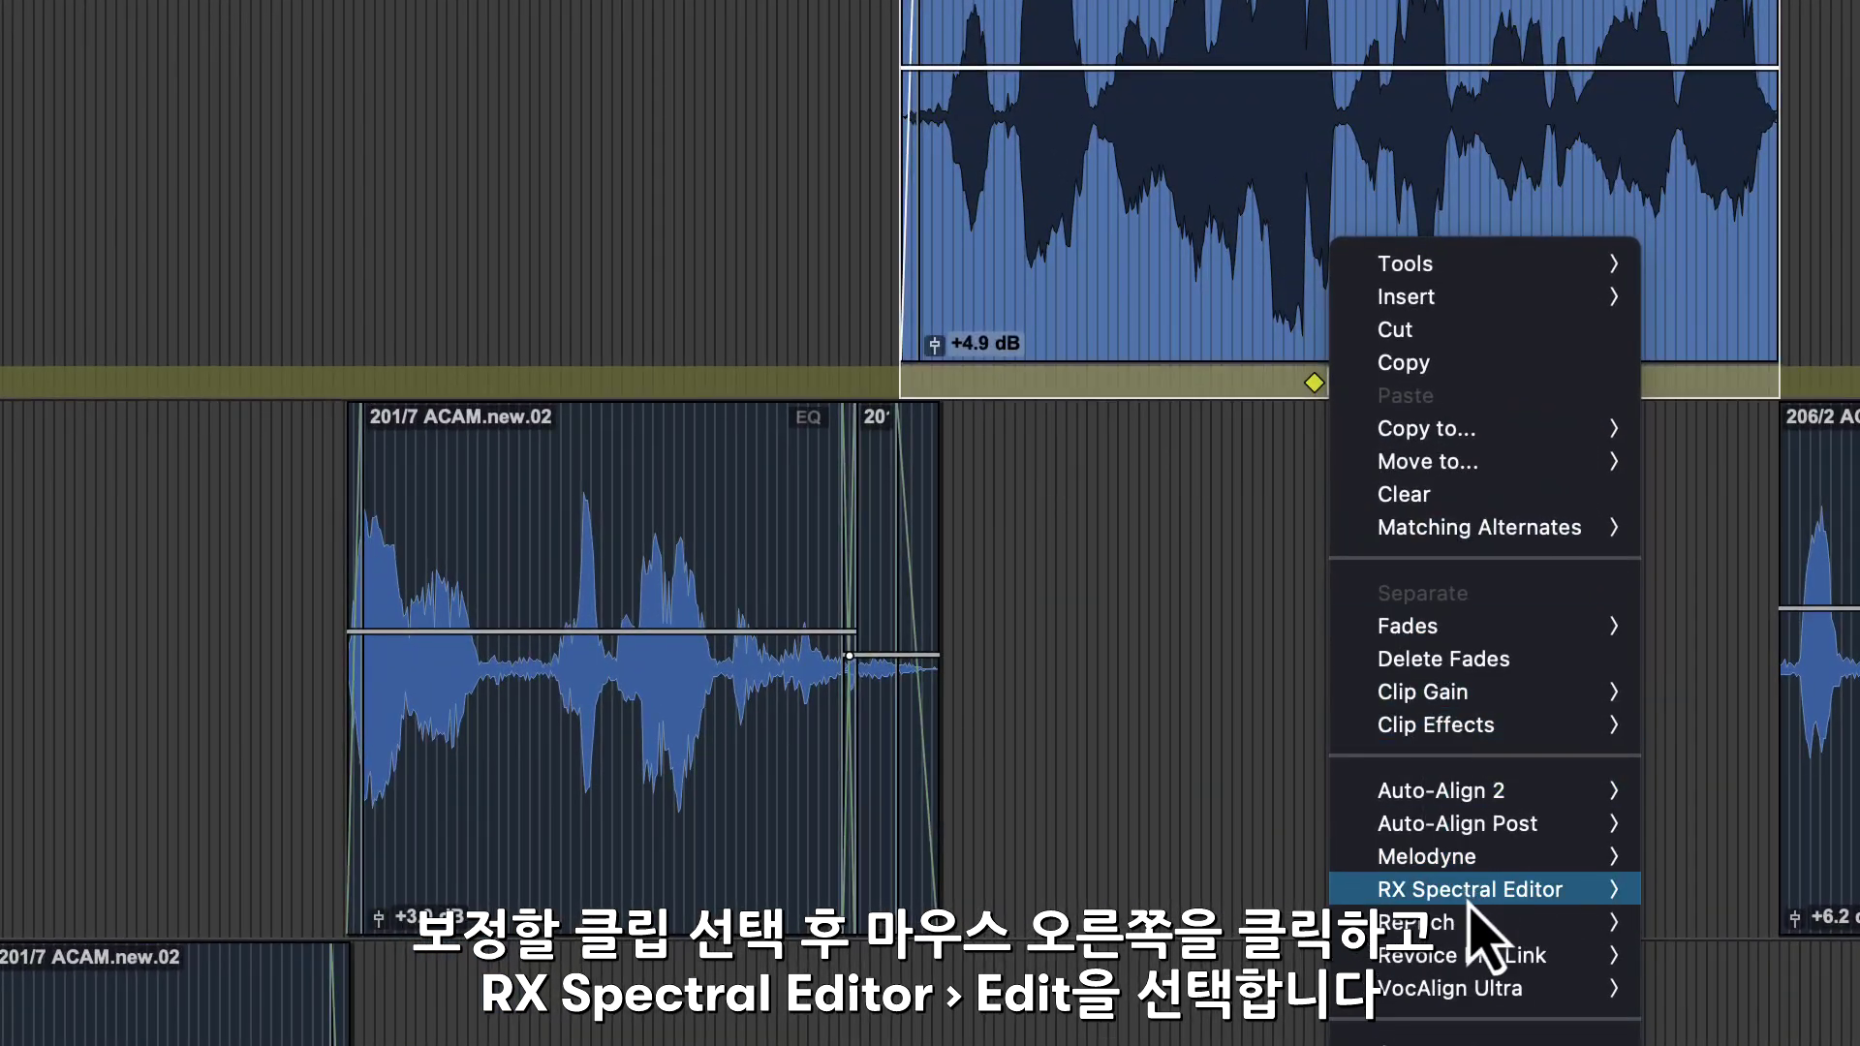
pyautogui.moveTo(1470, 903)
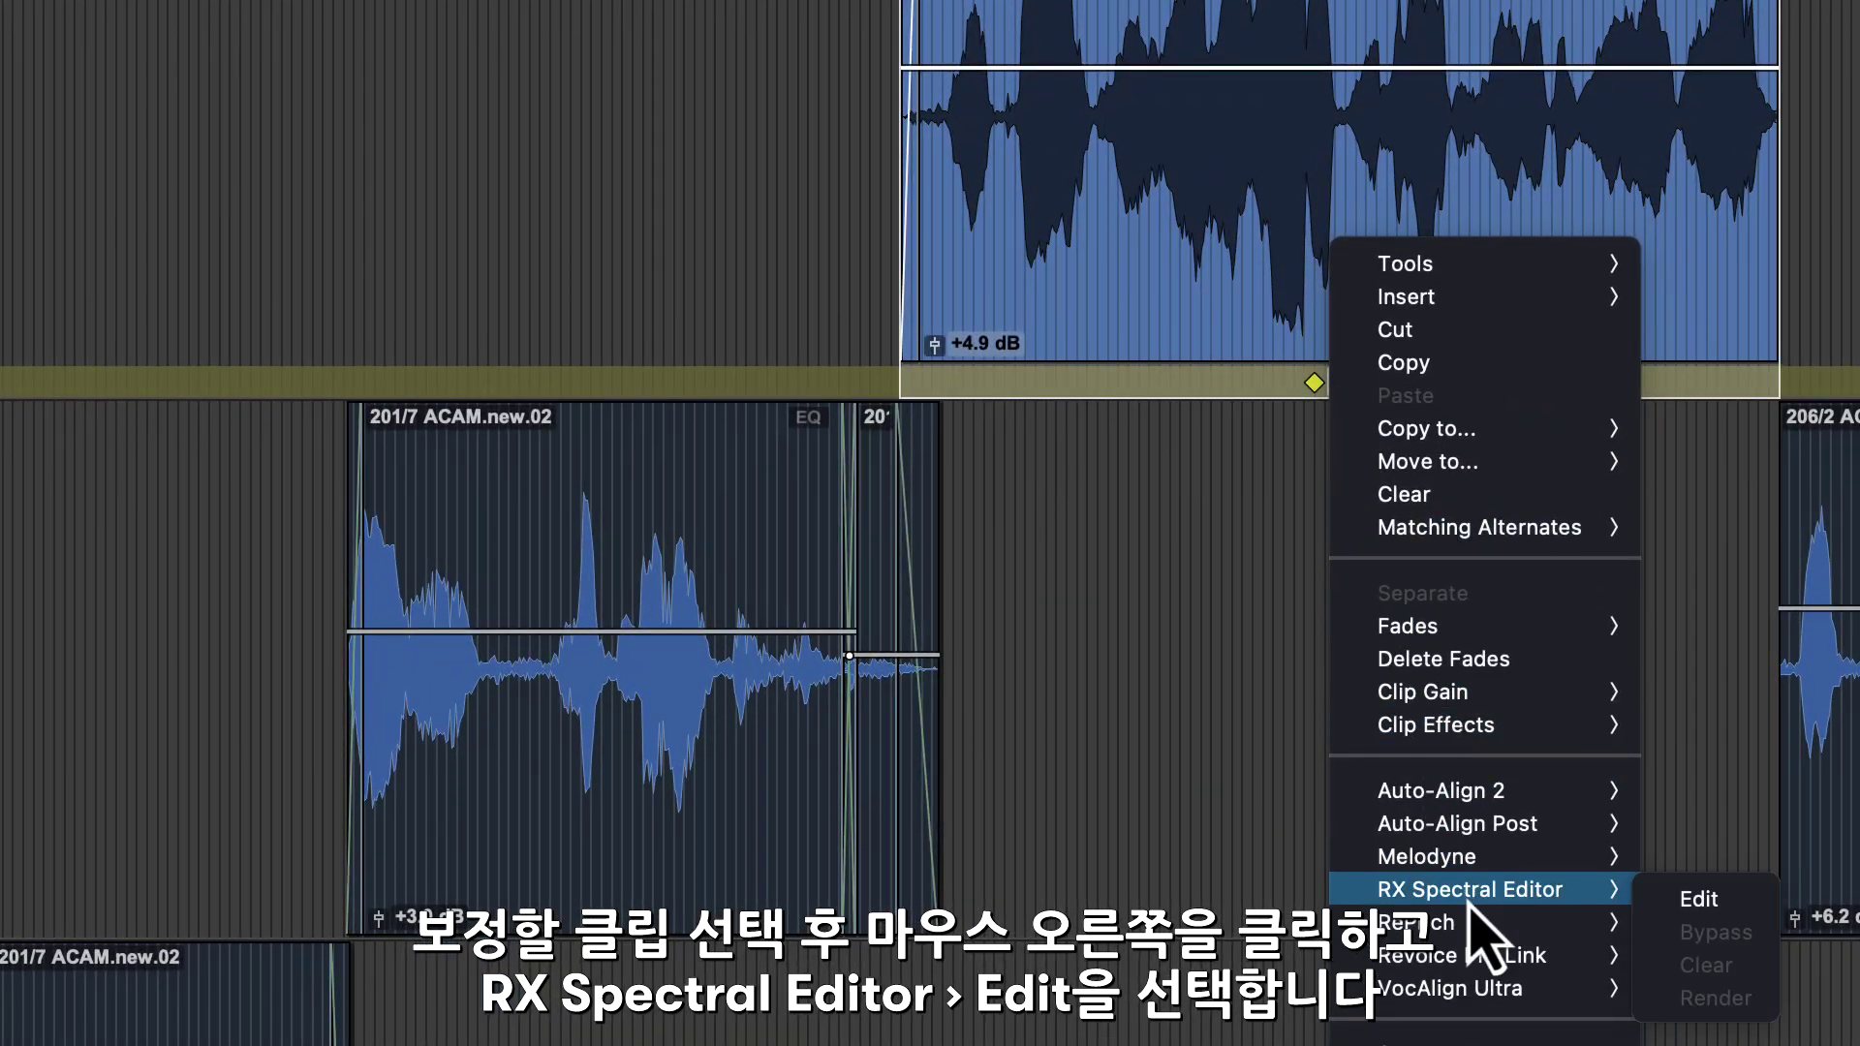
pyautogui.click(1710, 903)
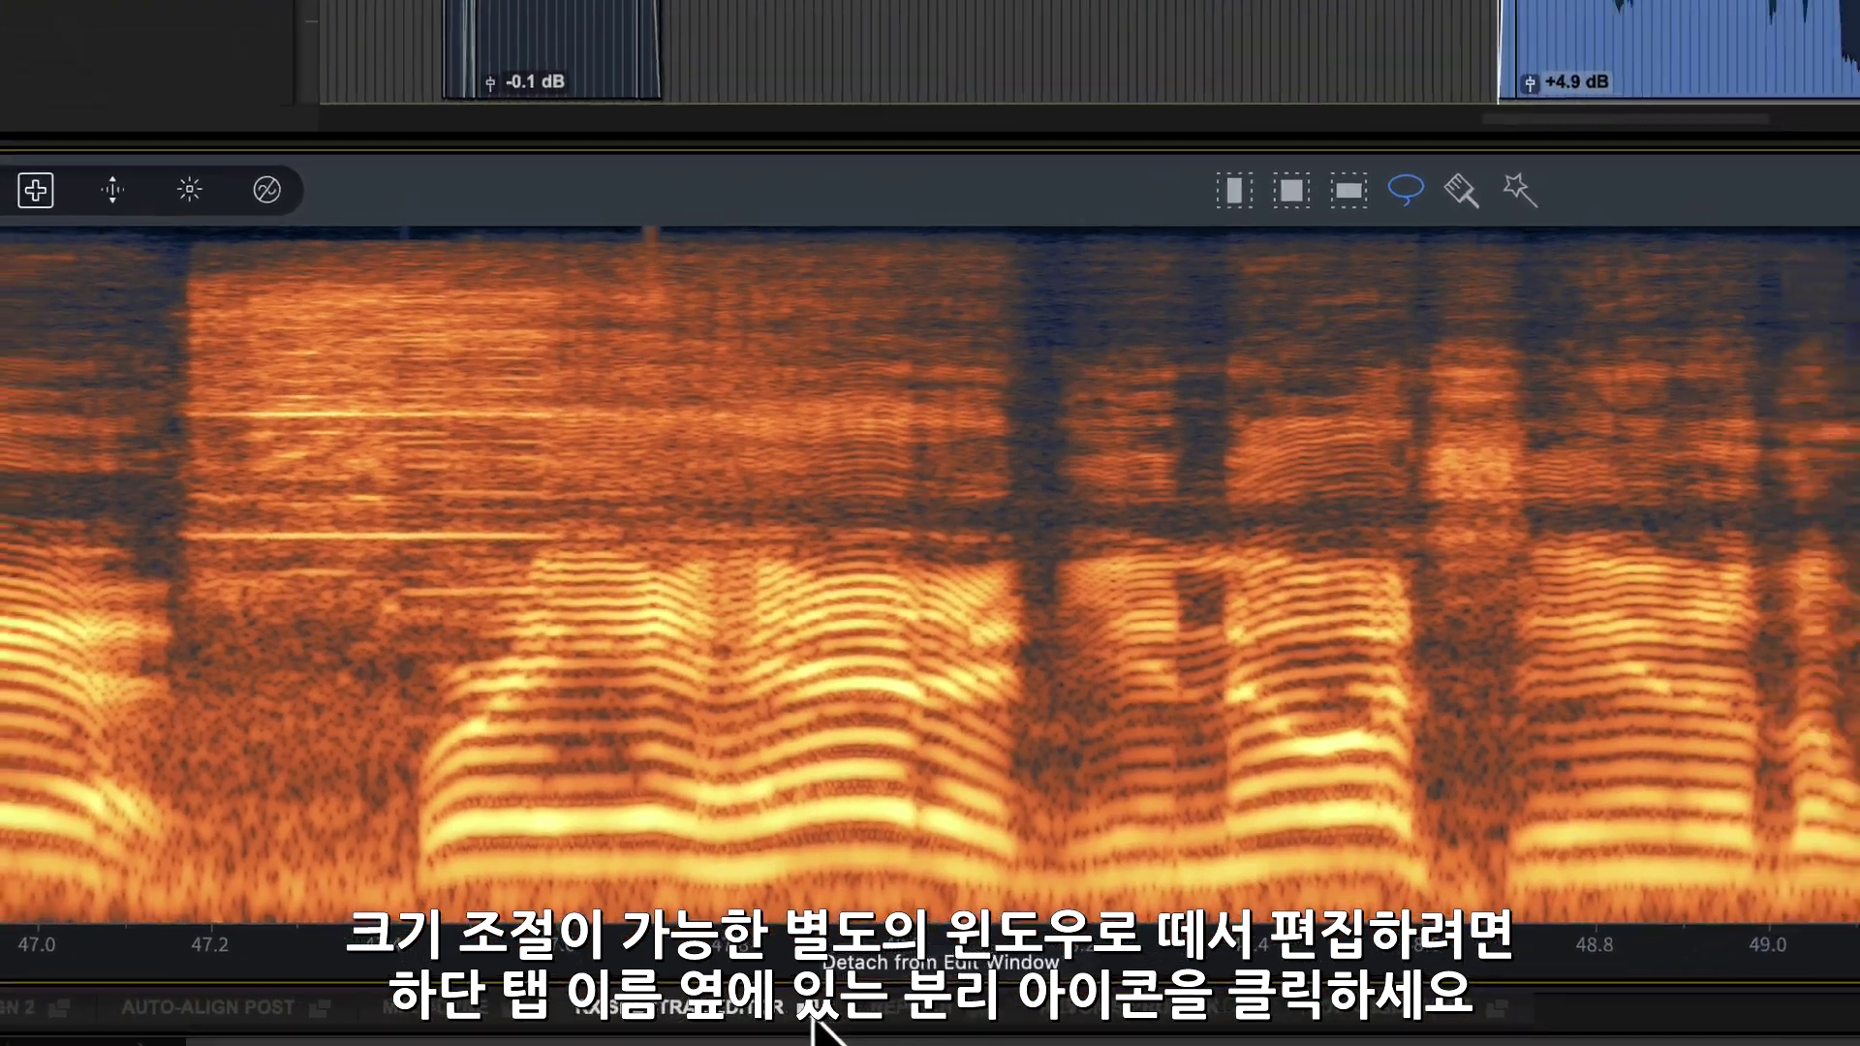
pyautogui.click(812, 1015)
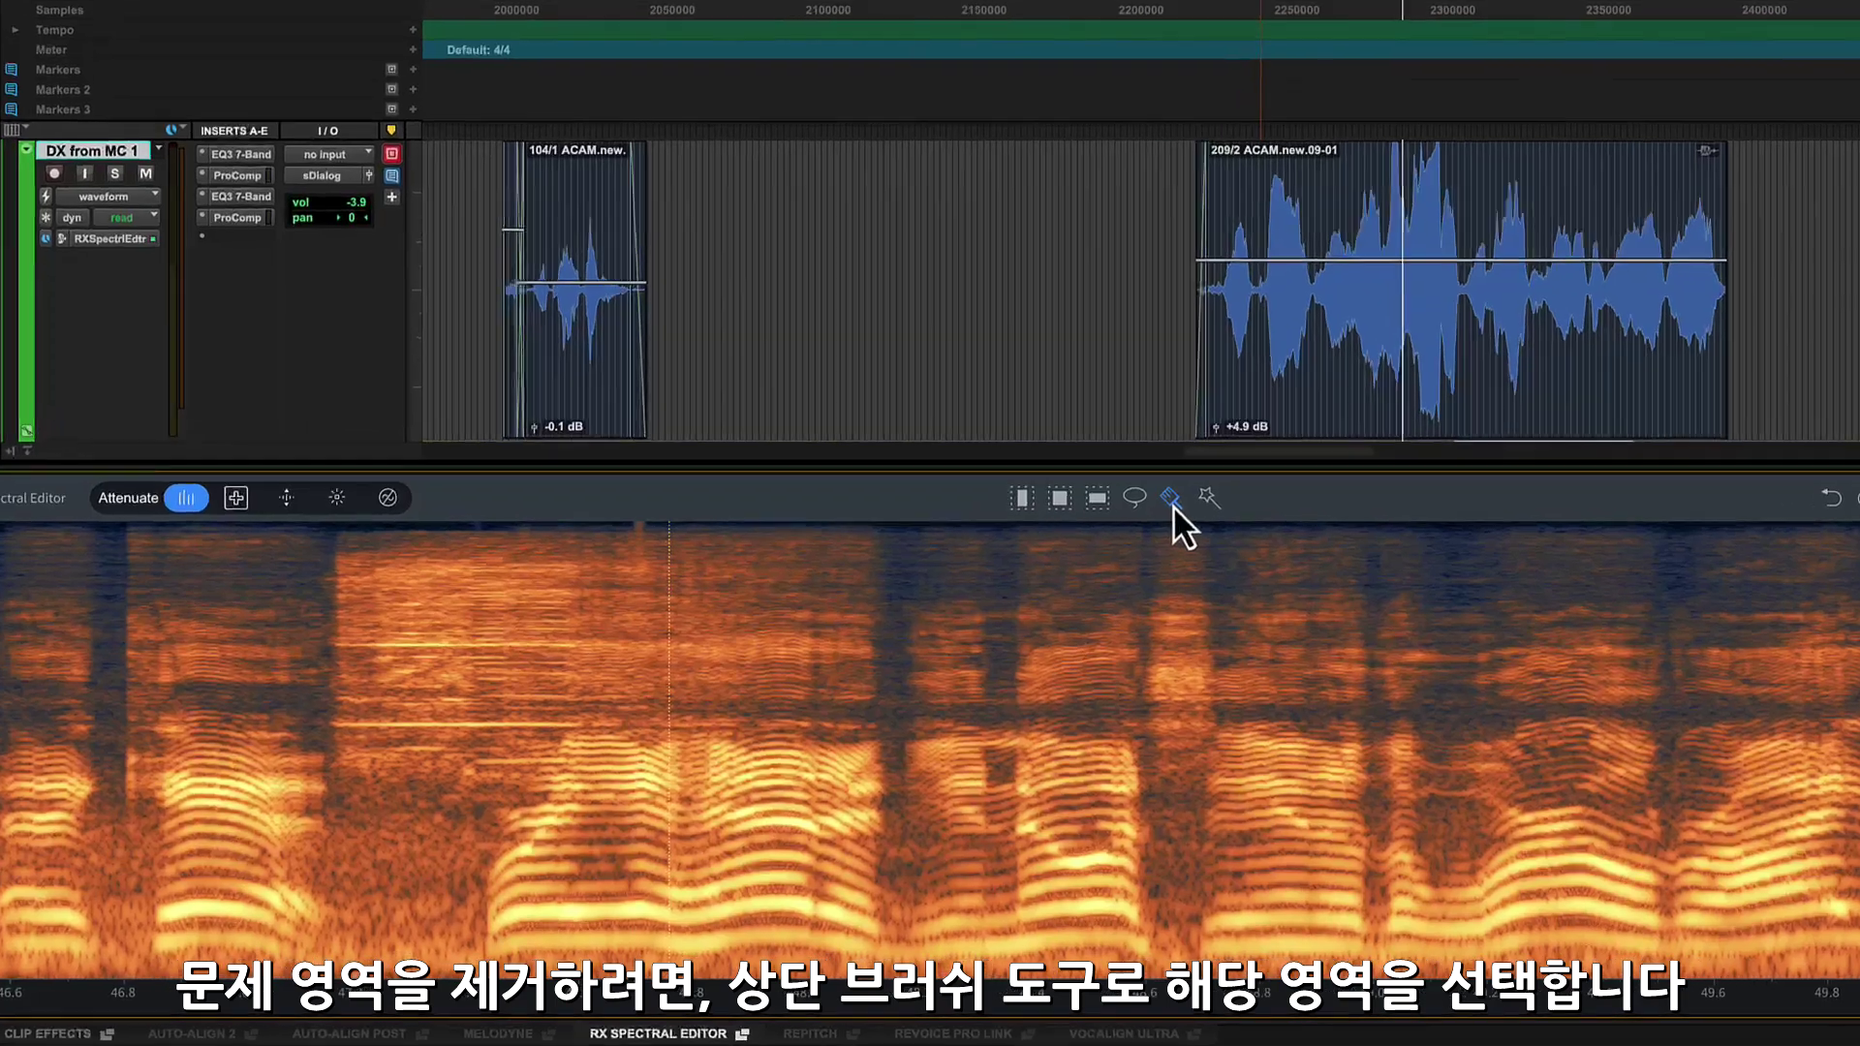
# Paint and outline the squeak's harmonic lines freehand with the Brush tool
pyautogui.click(1077, 583)
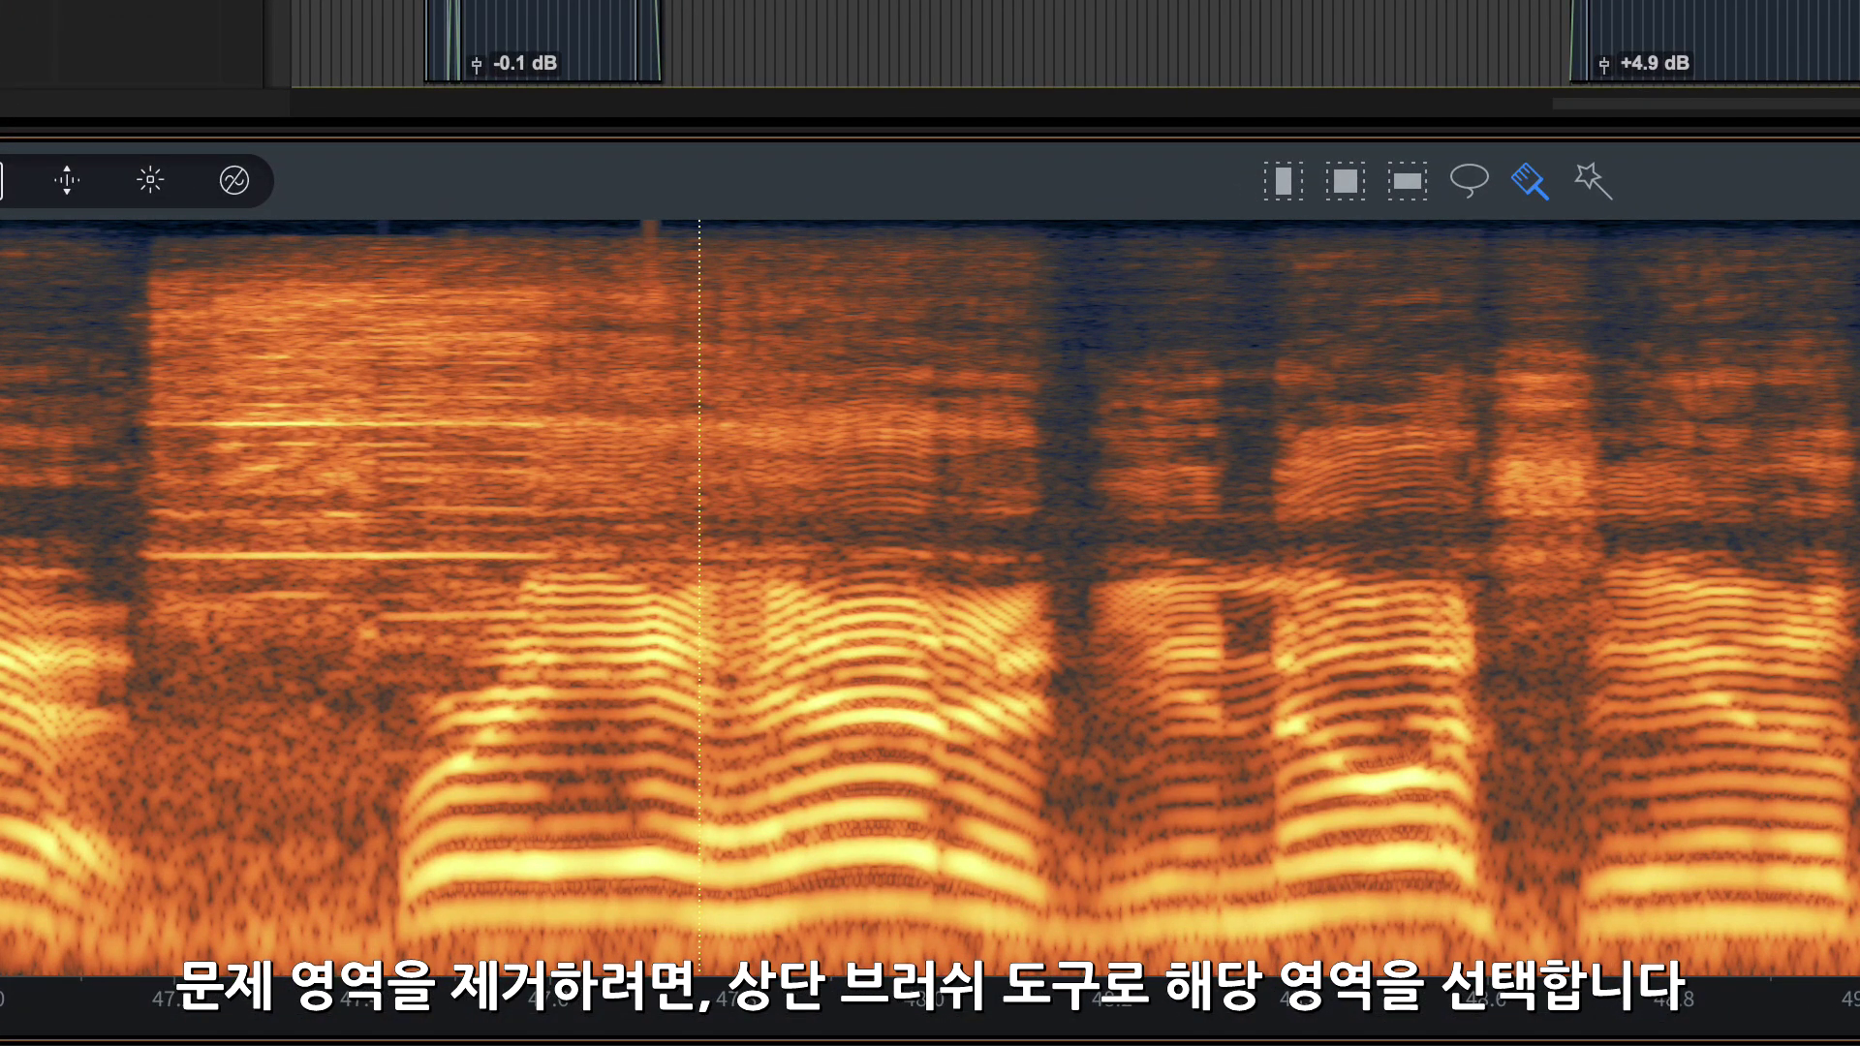
pyautogui.click(155, 427)
pyautogui.moveTo(208, 427); pyautogui.dragTo(581, 426)
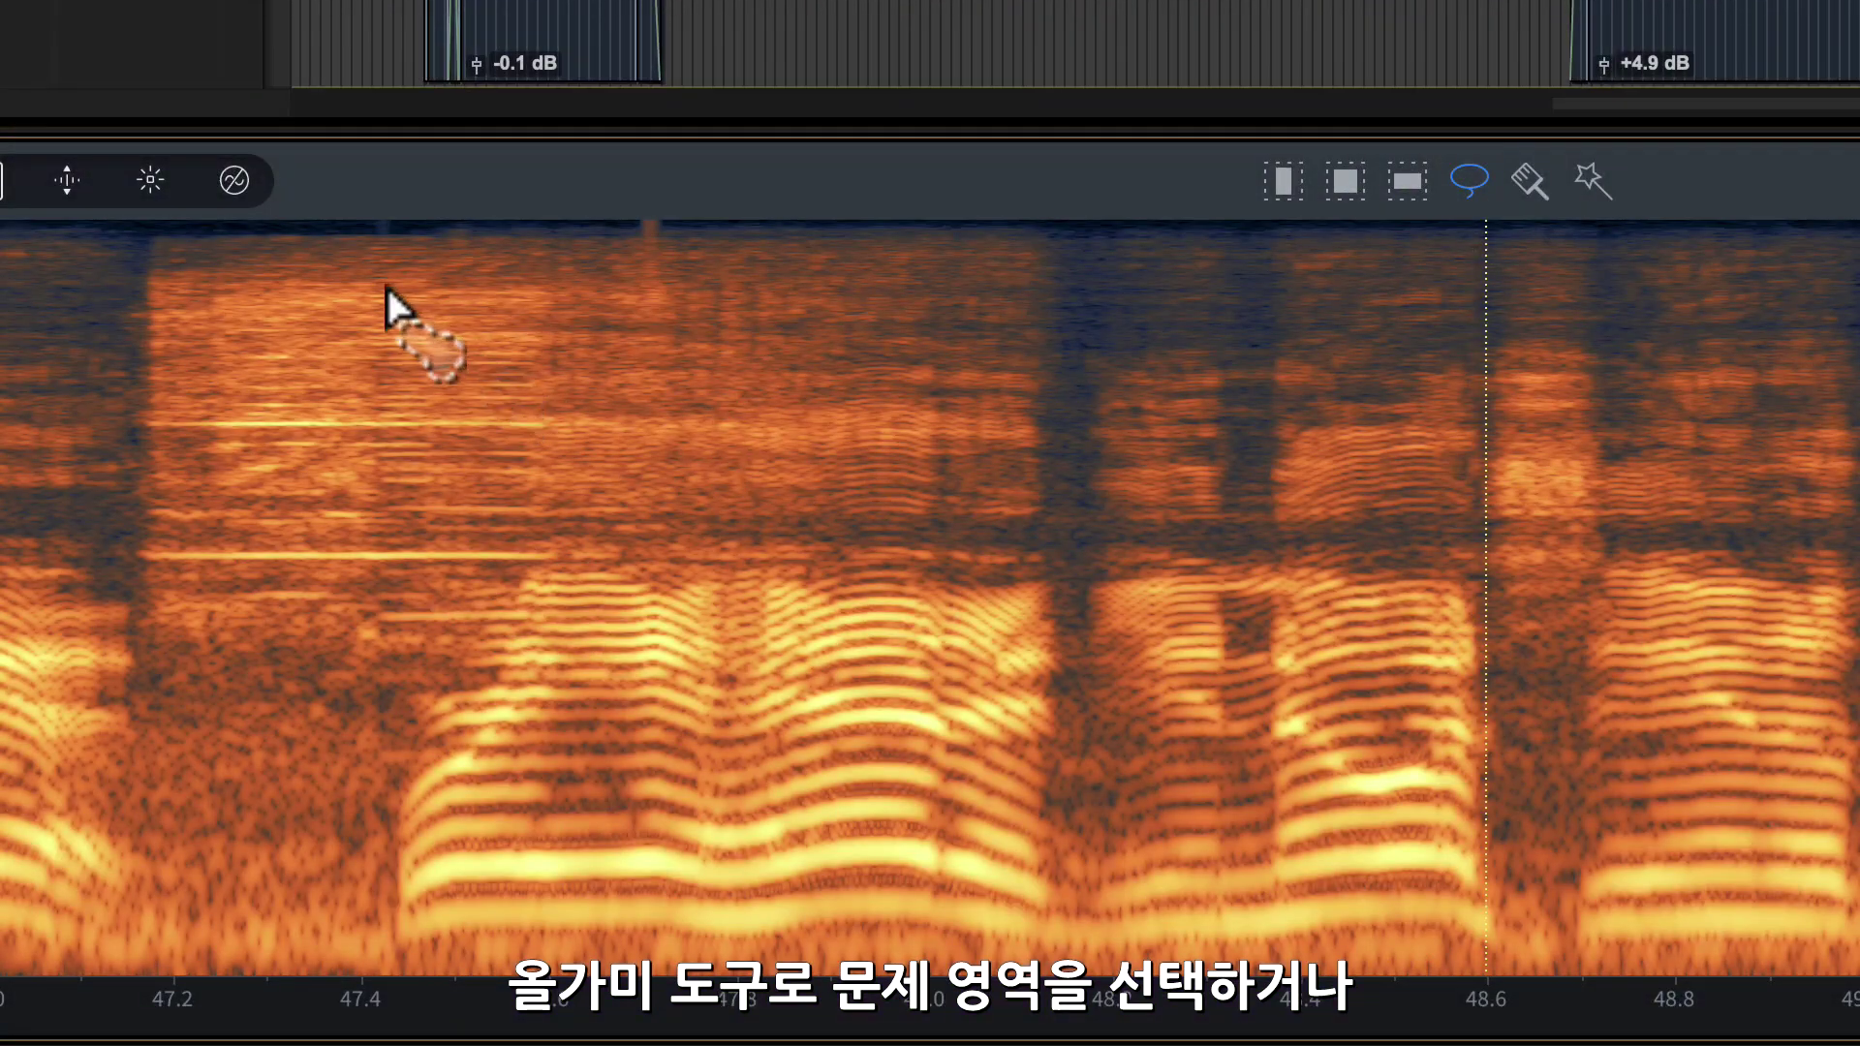
pyautogui.moveTo(424, 241)
pyautogui.mouseDown()
pyautogui.moveTo(288, 264)
pyautogui.moveTo(167, 430)
pyautogui.moveTo(153, 581)
pyautogui.moveTo(313, 611)
pyautogui.moveTo(515, 572)
pyautogui.moveTo(540, 257)
pyautogui.moveTo(460, 223)
pyautogui.moveTo(413, 236)
pyautogui.mouseUp()
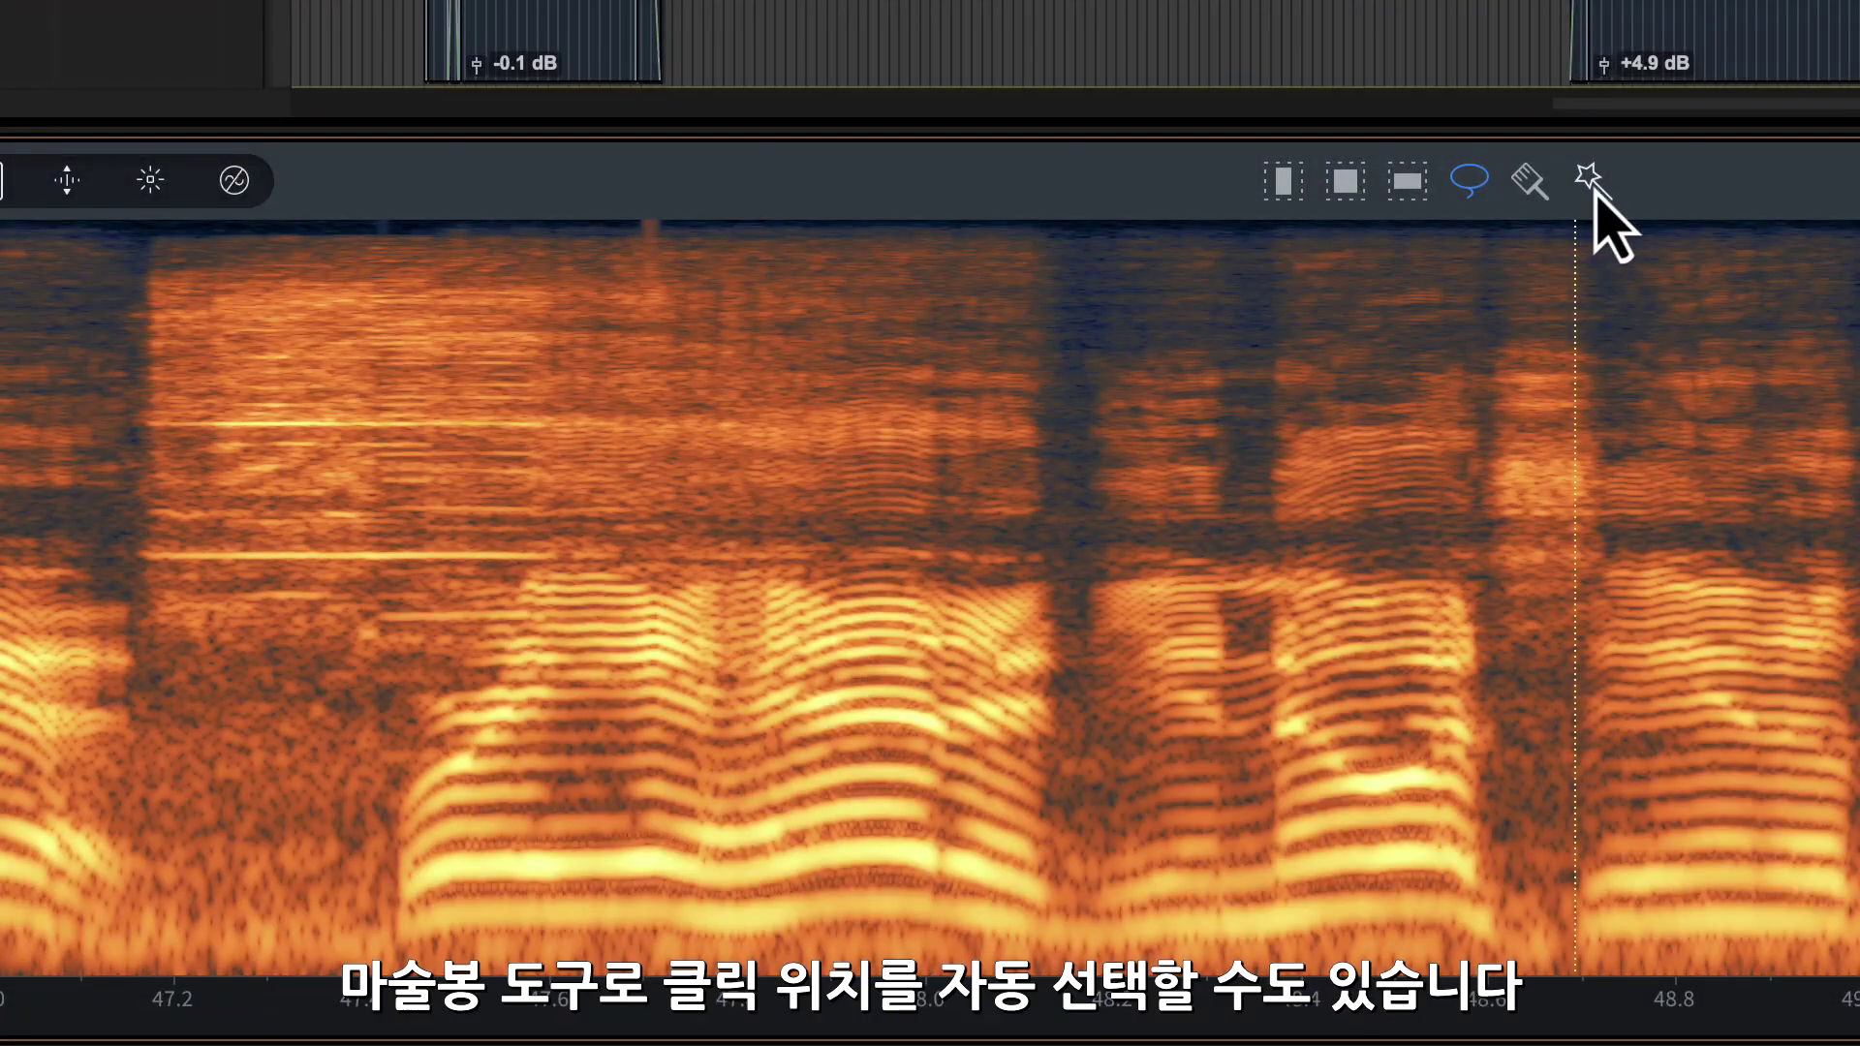
# Use the Magic Wand to auto-select two of the squeak's harmonic lines
pyautogui.click(1593, 182)
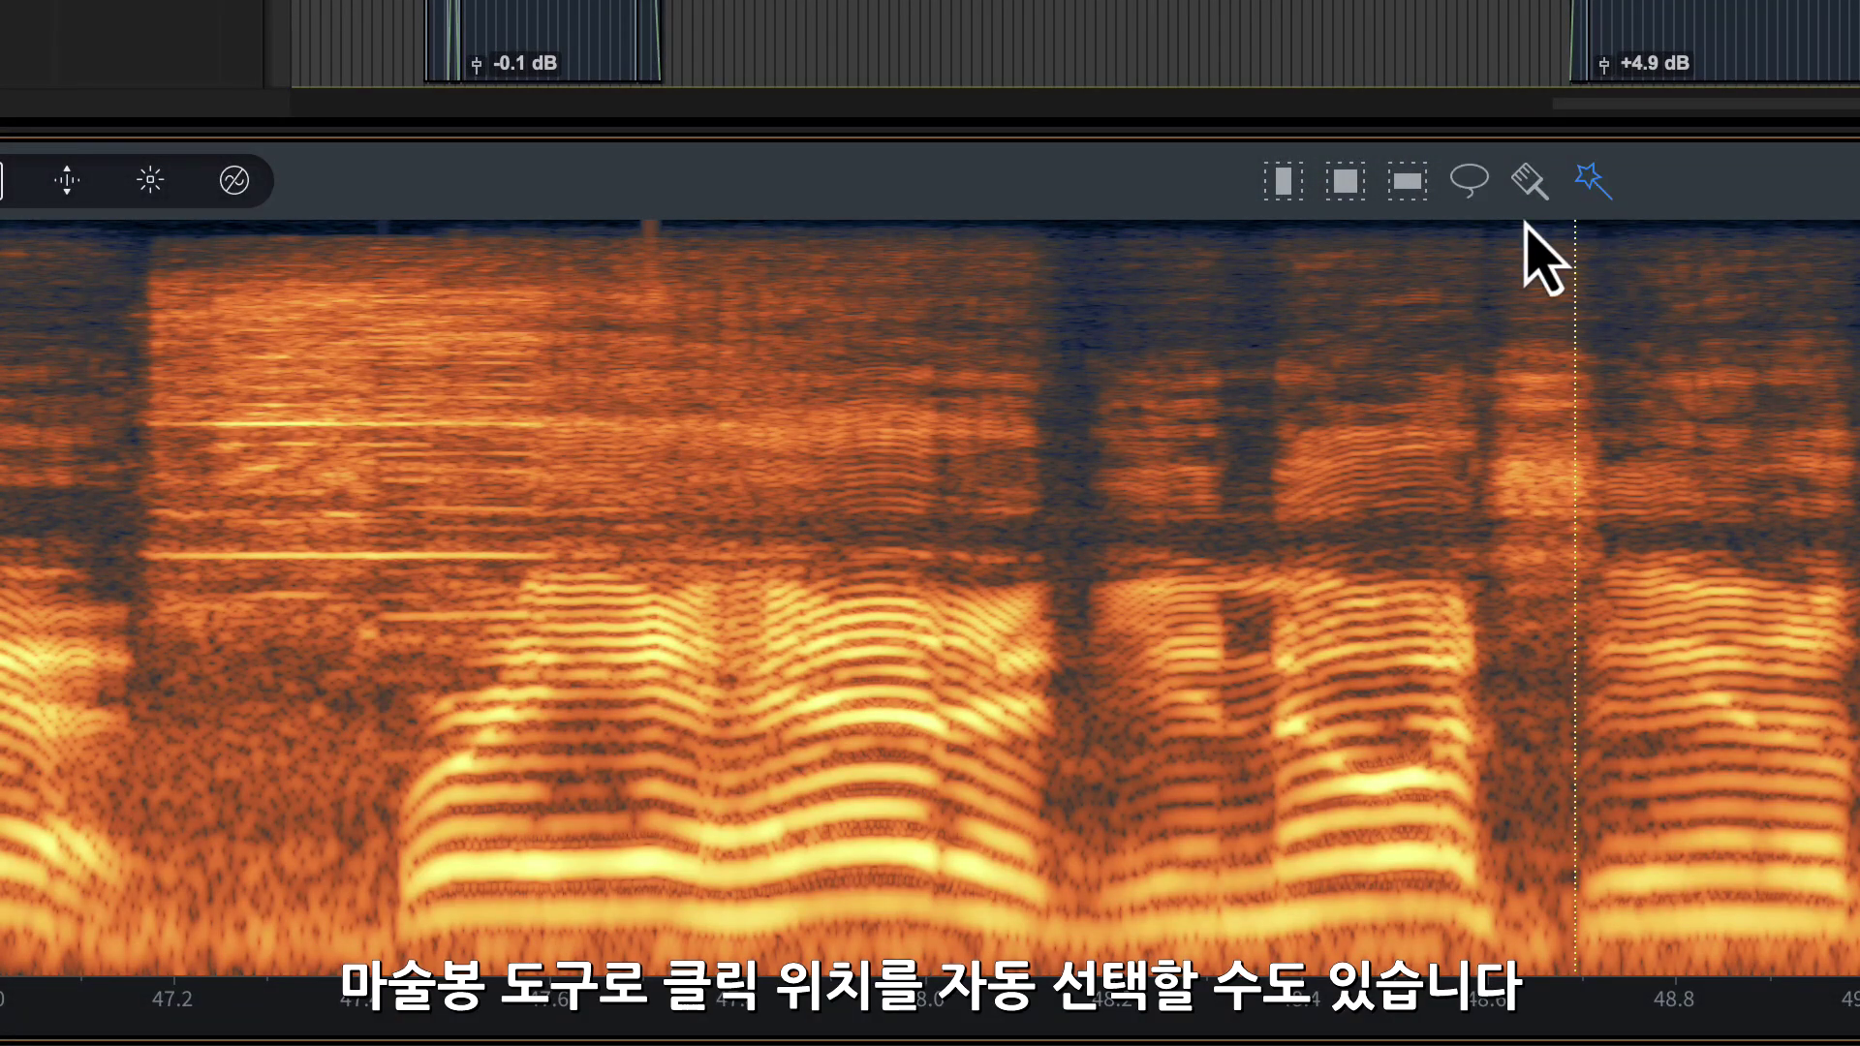
pyautogui.click(300, 557)
pyautogui.keyDown('shift'); pyautogui.click(271, 424); pyautogui.keyUp('shift')
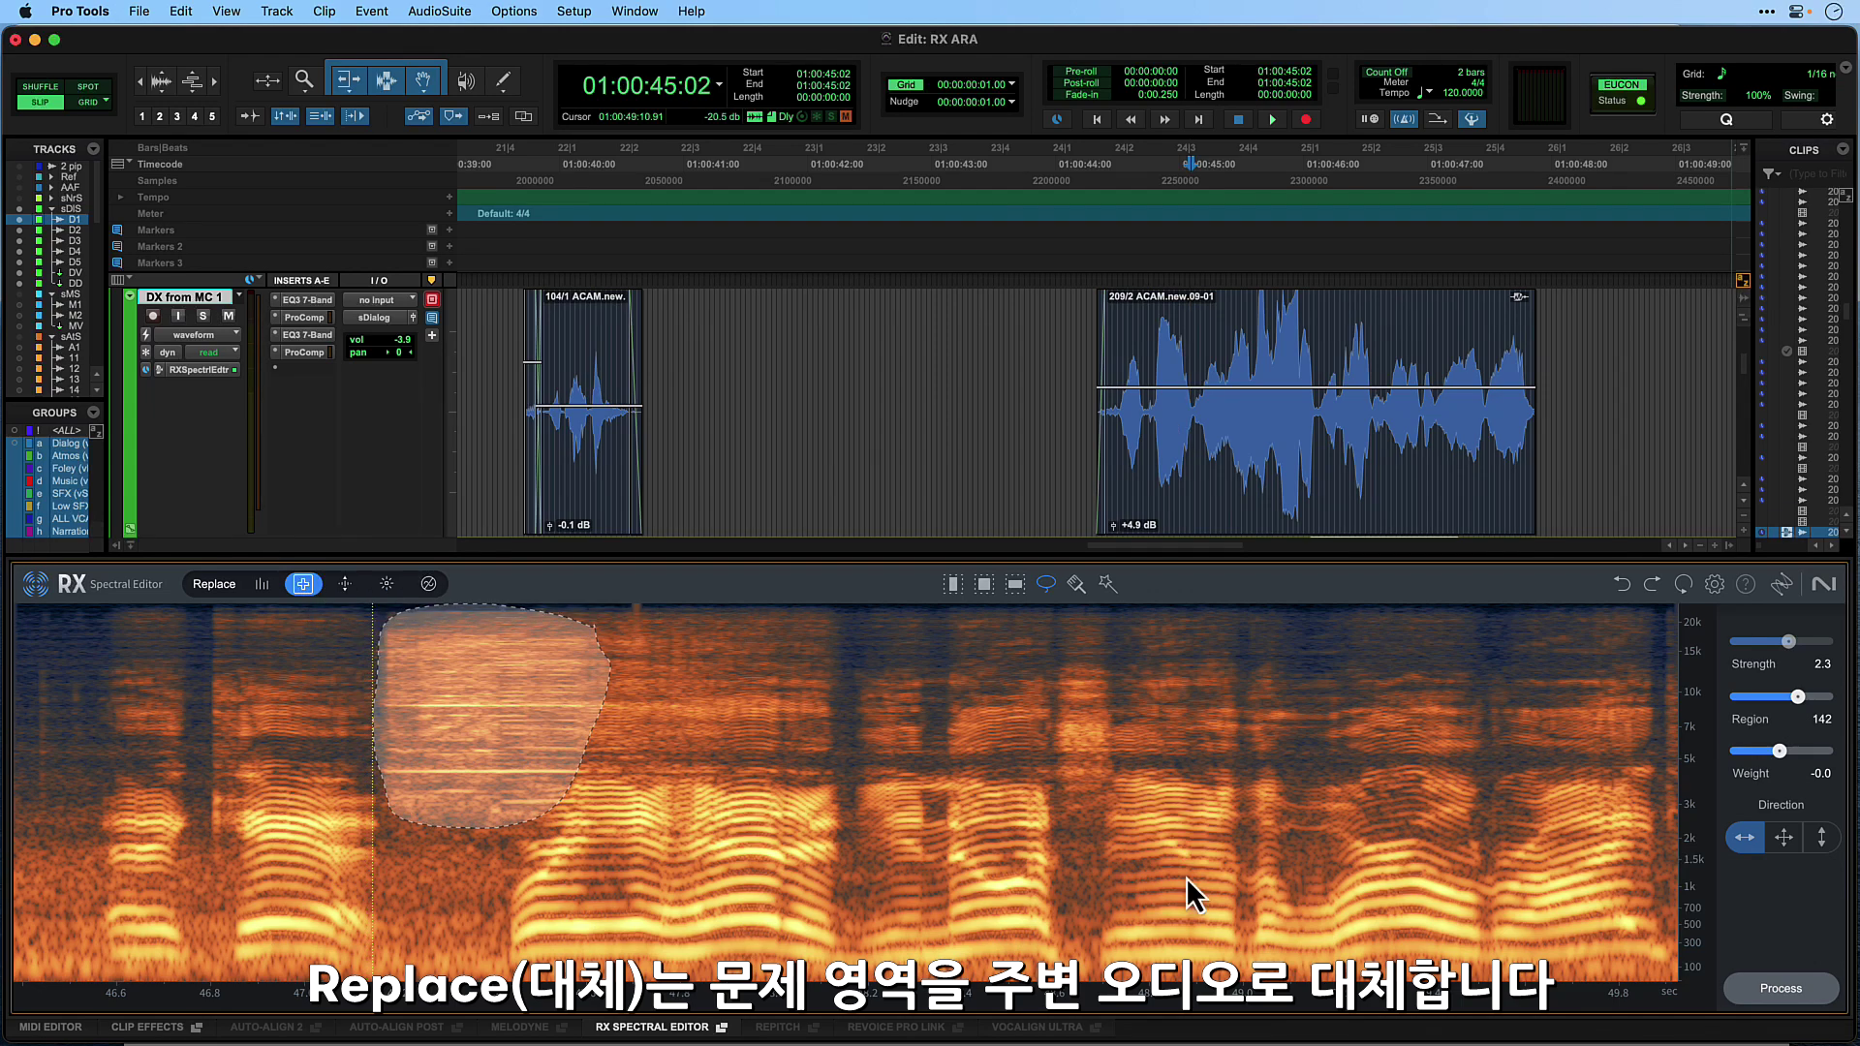
# Apply Replace to the outlined squeak, then set the mode to Attenuate with the Lasso tool
pyautogui.click(1804, 998)
pyautogui.click(674, 732)
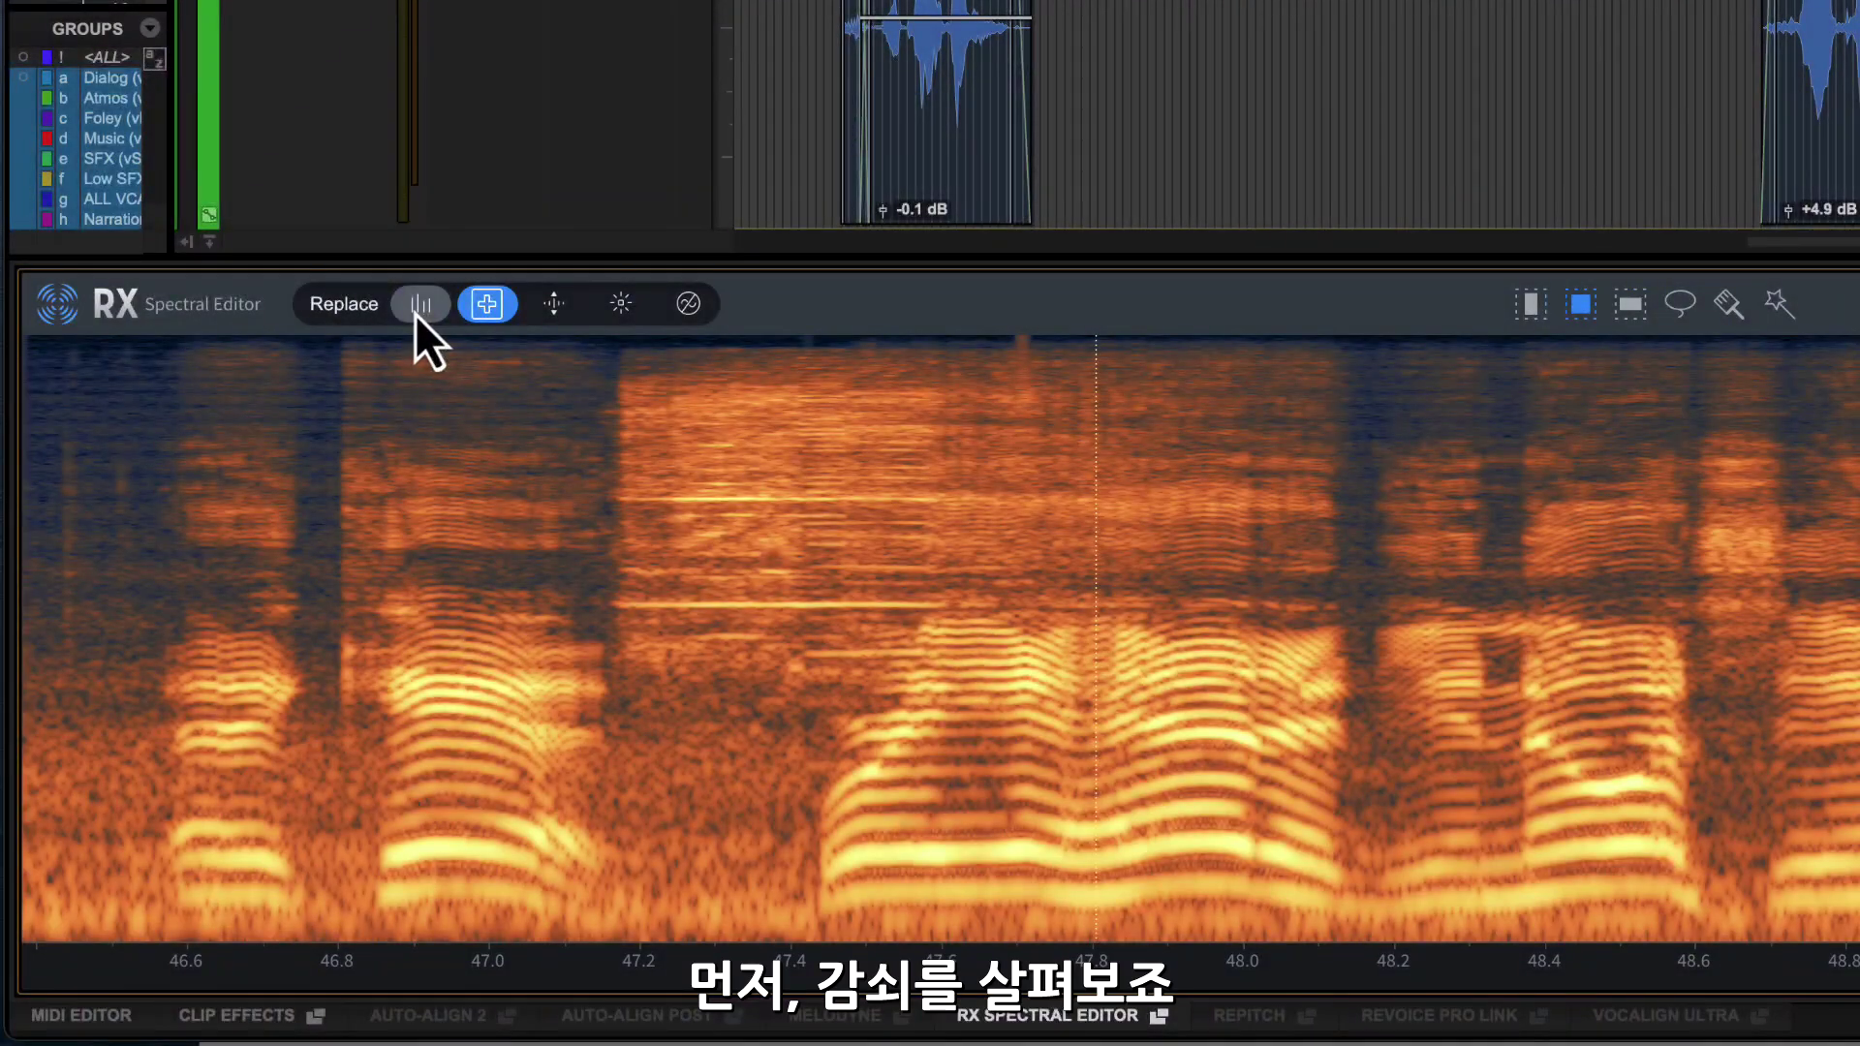
pyautogui.click(416, 310)
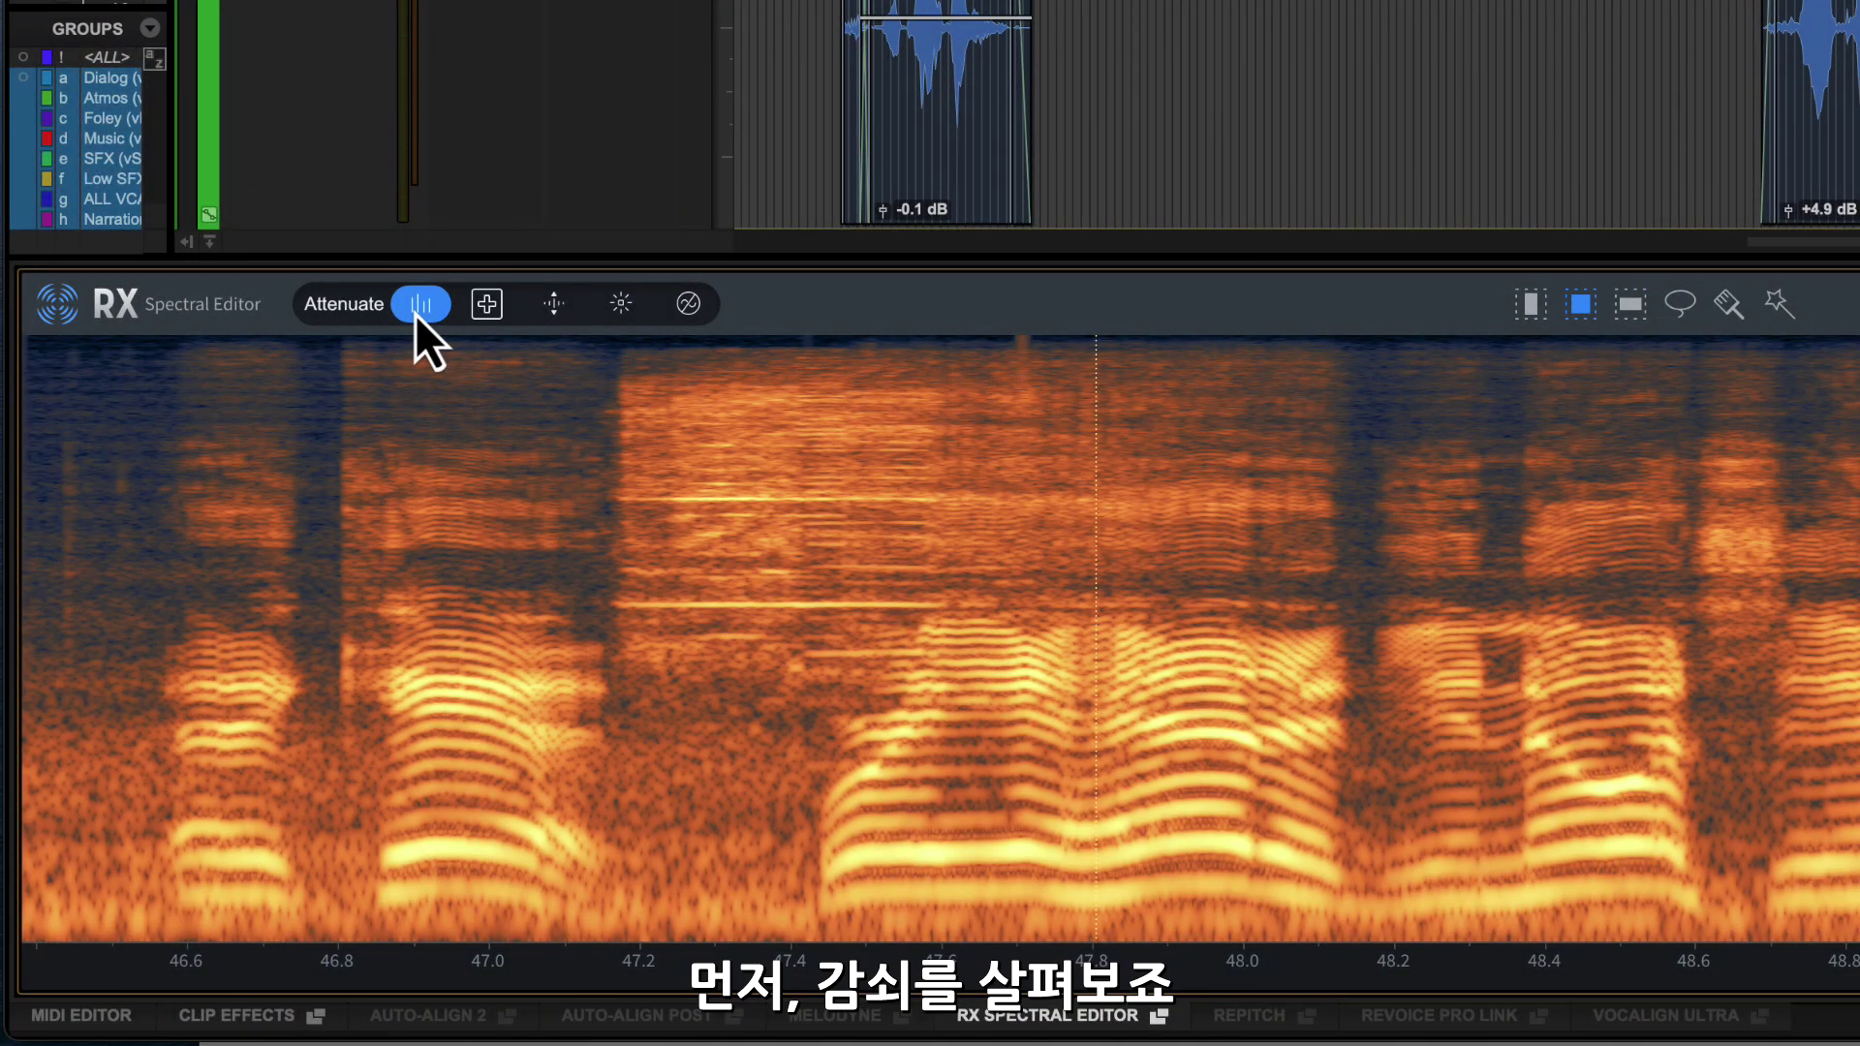
pyautogui.press('space')
pyautogui.press('l')
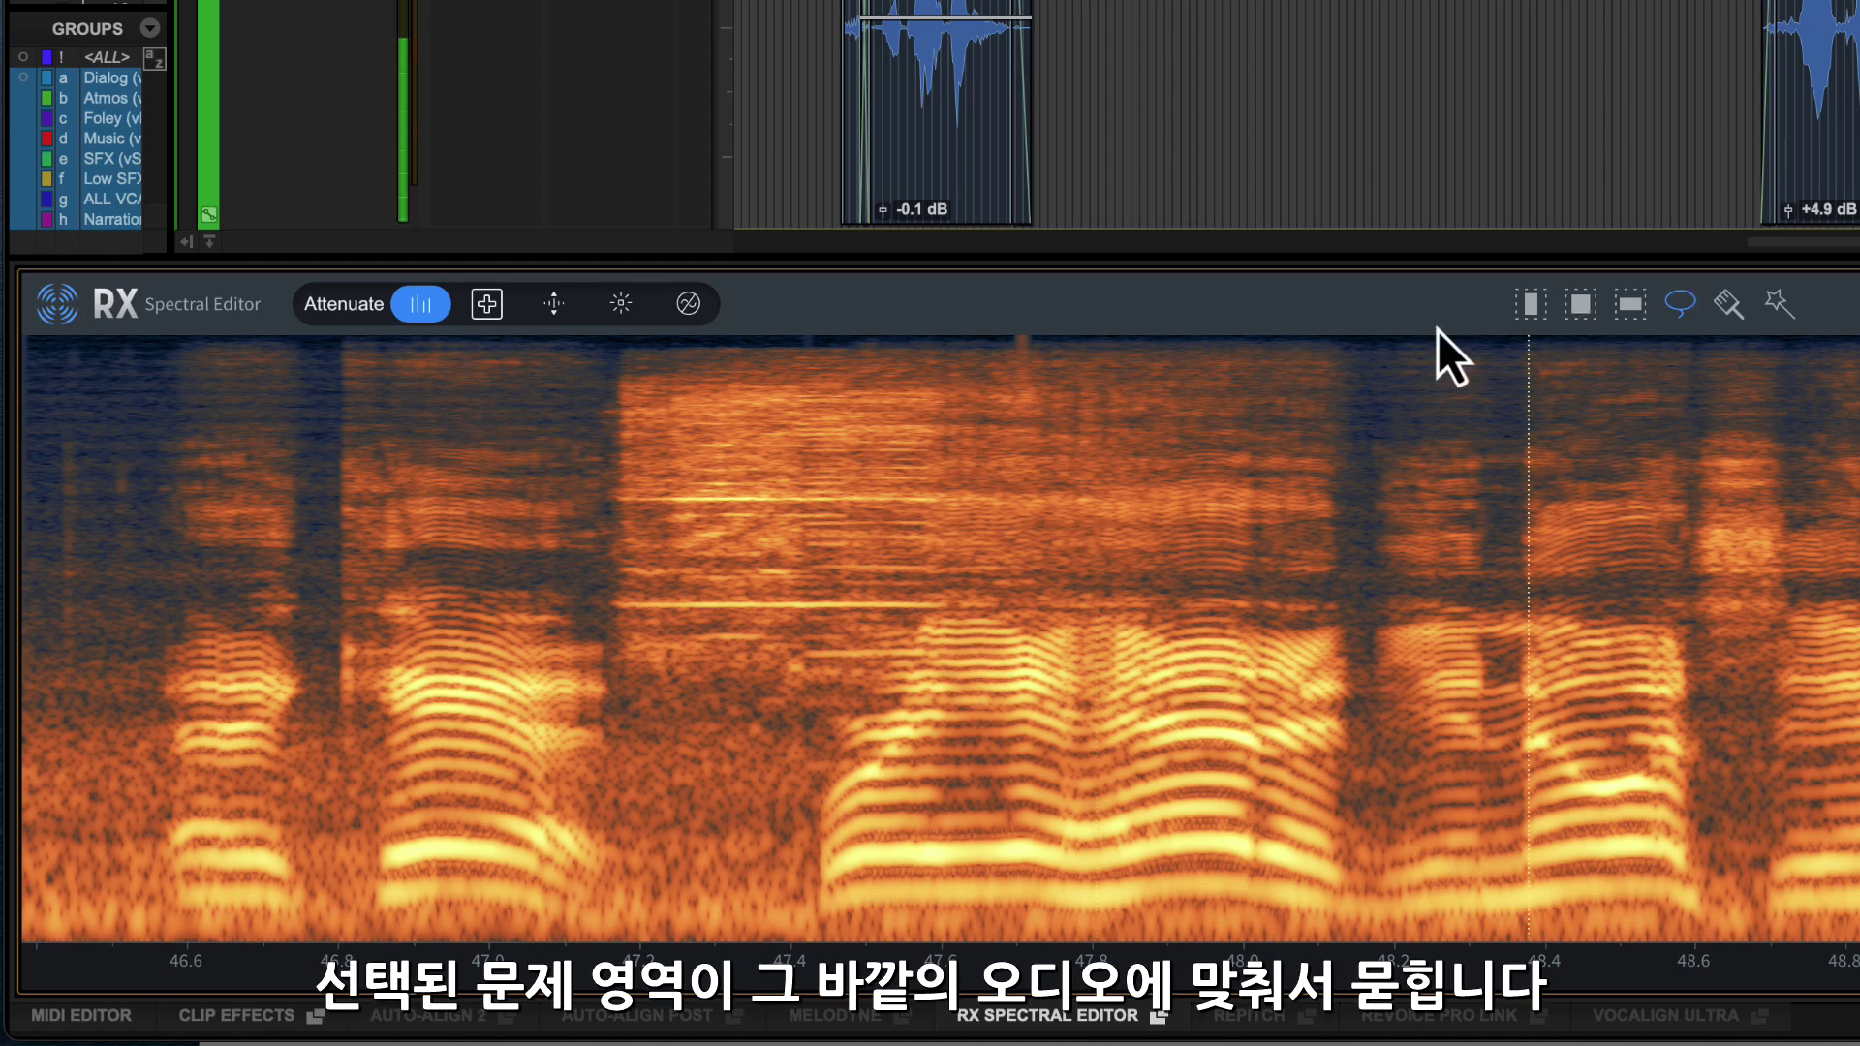
# Lasso the squeak within its short time range, attenuate it, and clear the selection
pyautogui.moveTo(818, 708)
pyautogui.mouseDown()
pyautogui.moveTo(901, 651)
pyautogui.moveTo(943, 429)
pyautogui.mouseUp()
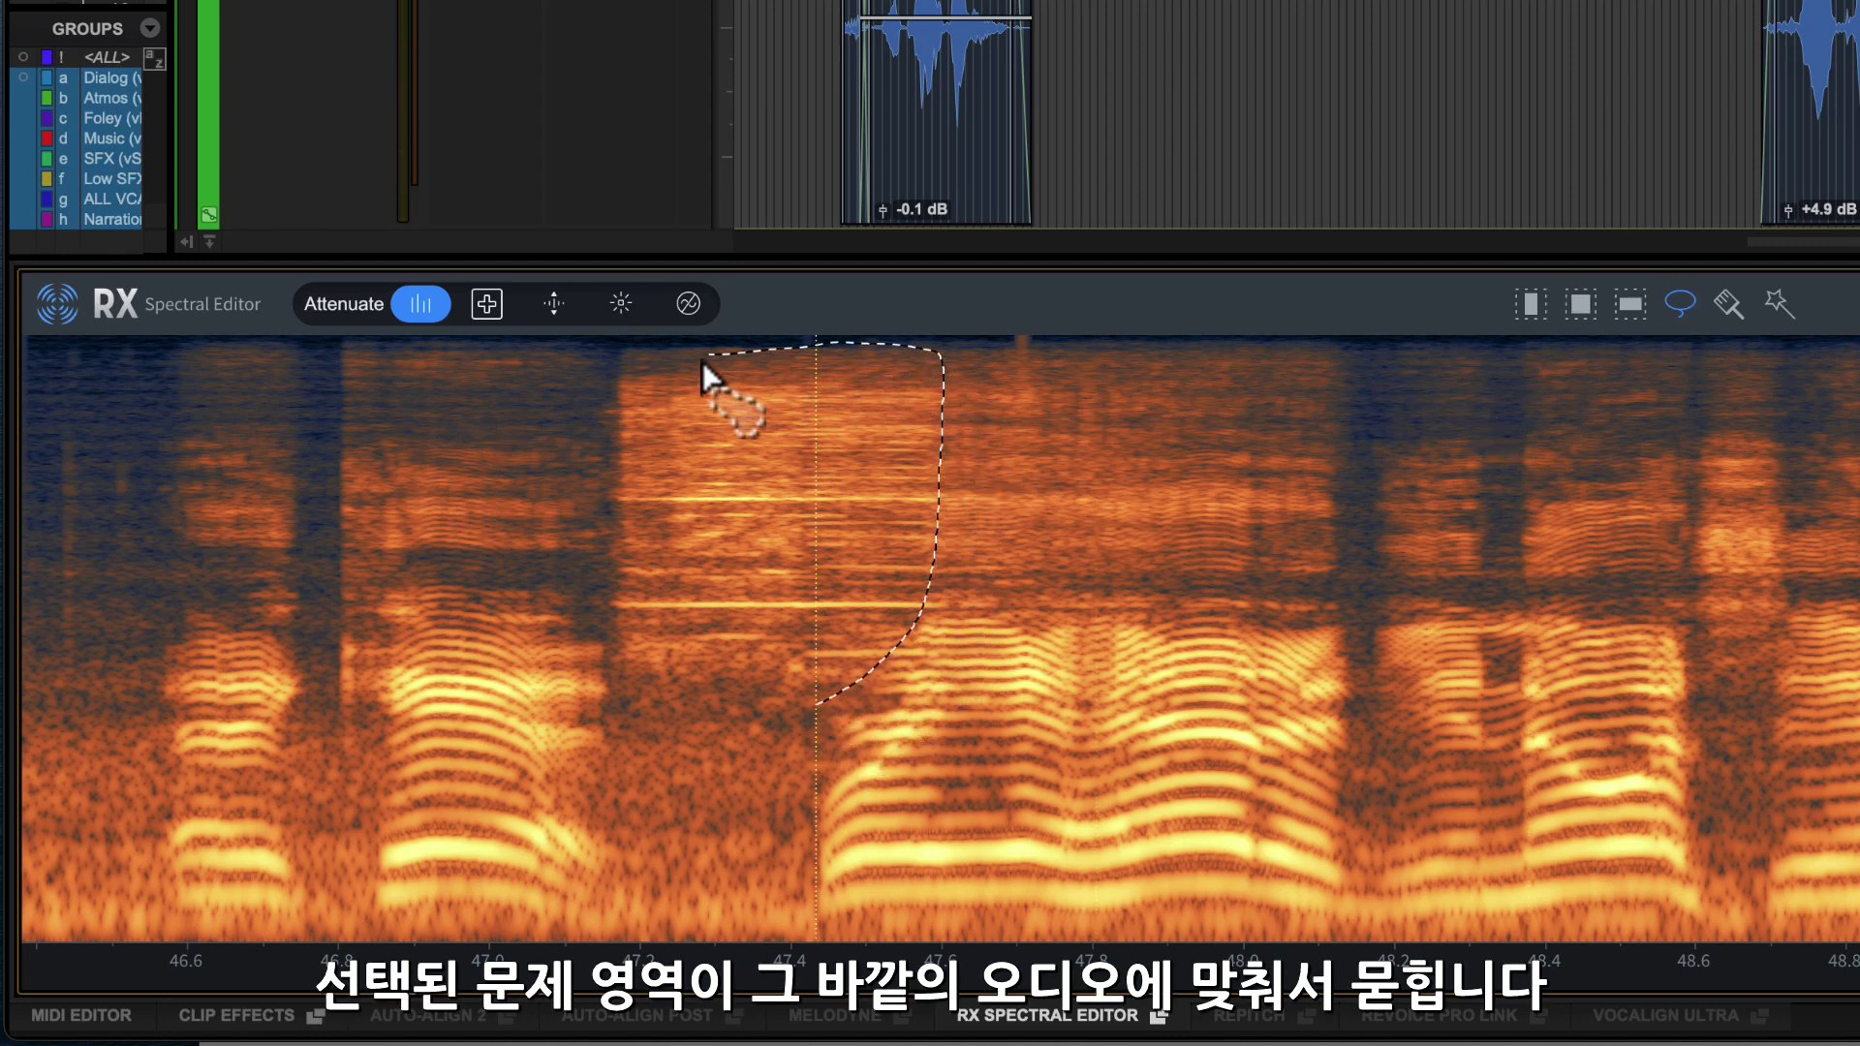
pyautogui.moveTo(613, 630)
pyautogui.mouseDown()
pyautogui.moveTo(684, 694)
pyautogui.moveTo(812, 713)
pyautogui.mouseUp()
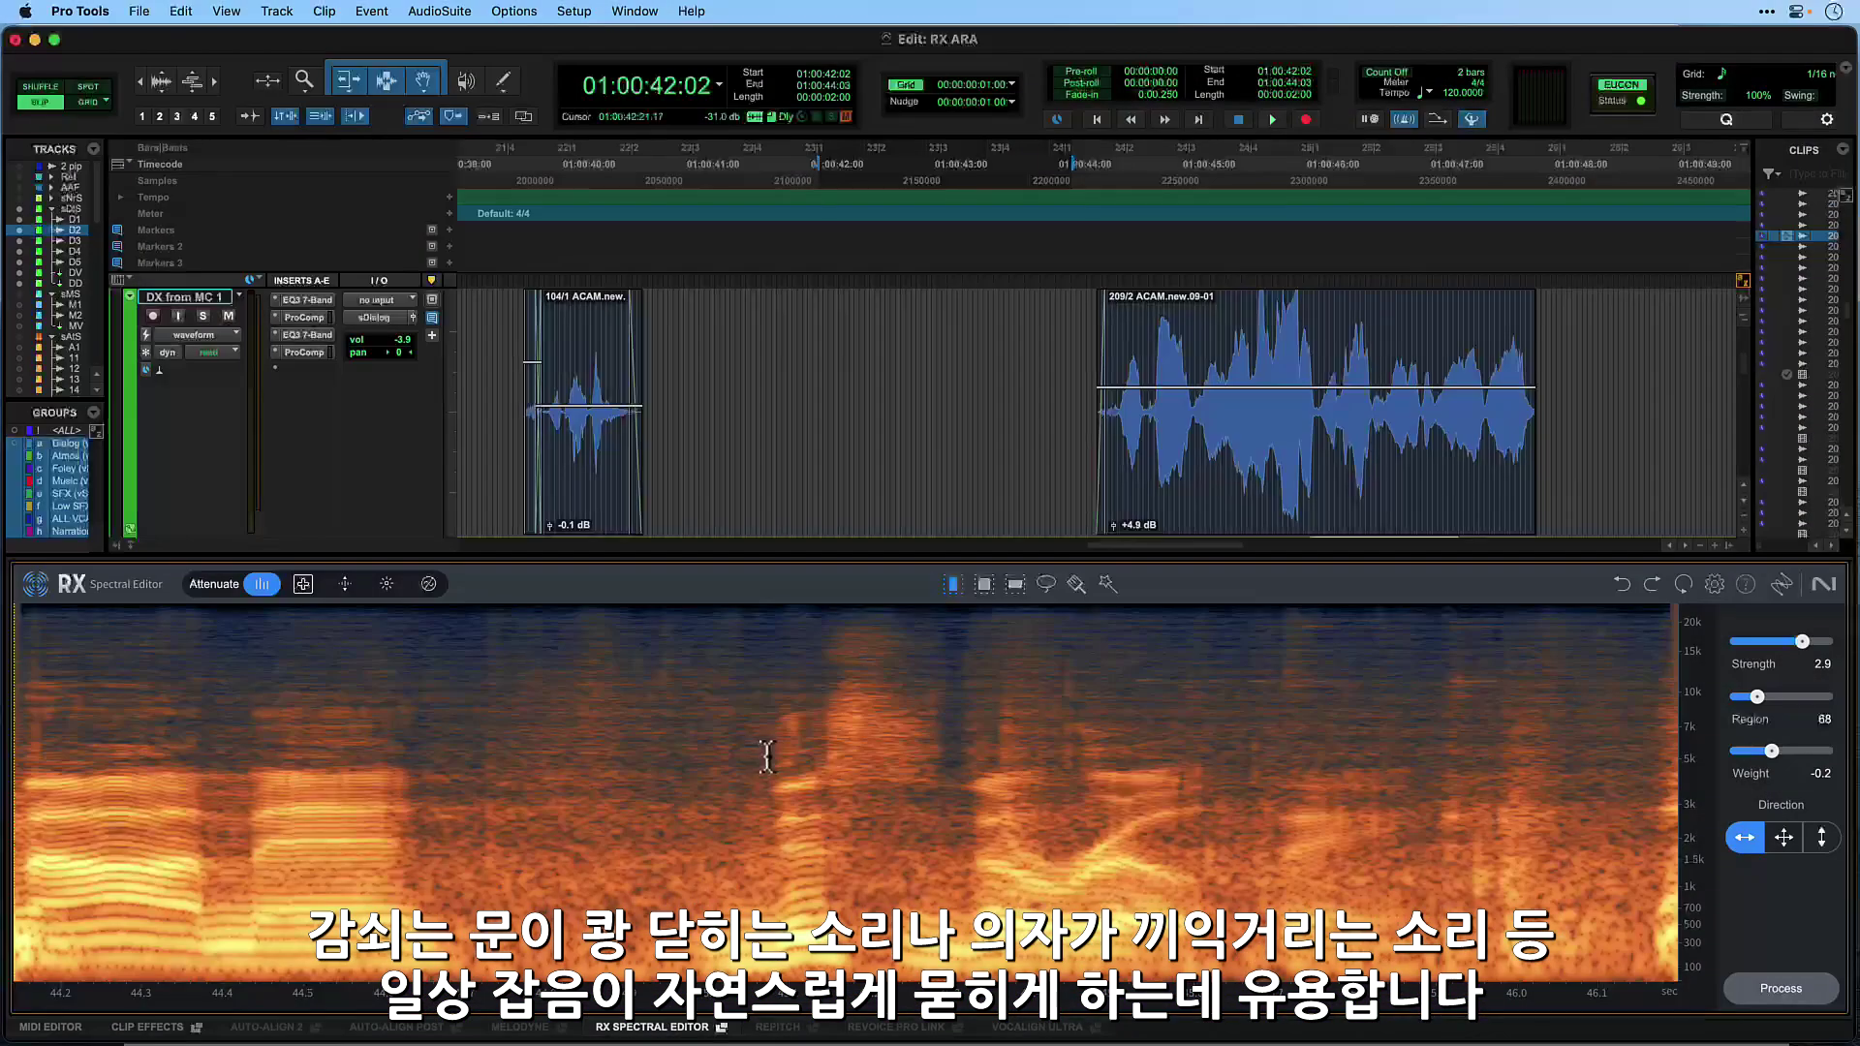
pyautogui.moveTo(773, 756); pyautogui.dragTo(852, 775)
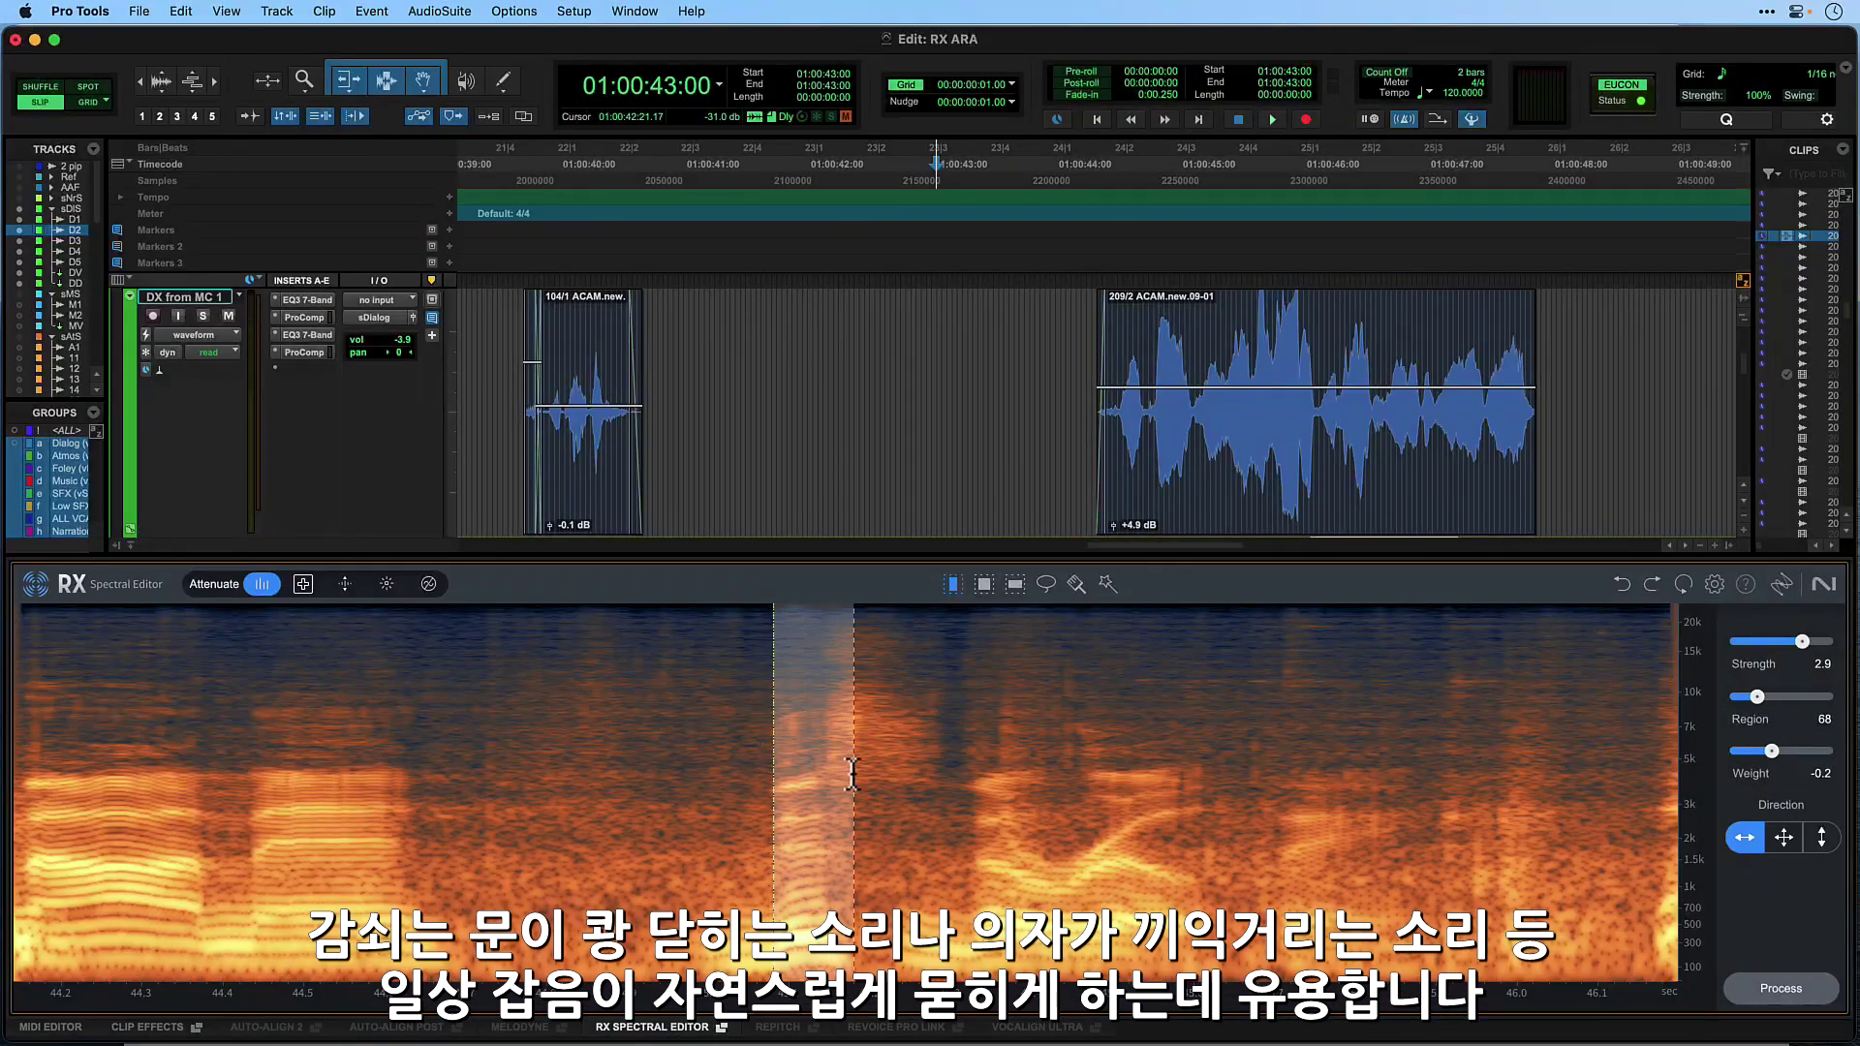
pyautogui.click(1788, 993)
pyautogui.click(598, 794)
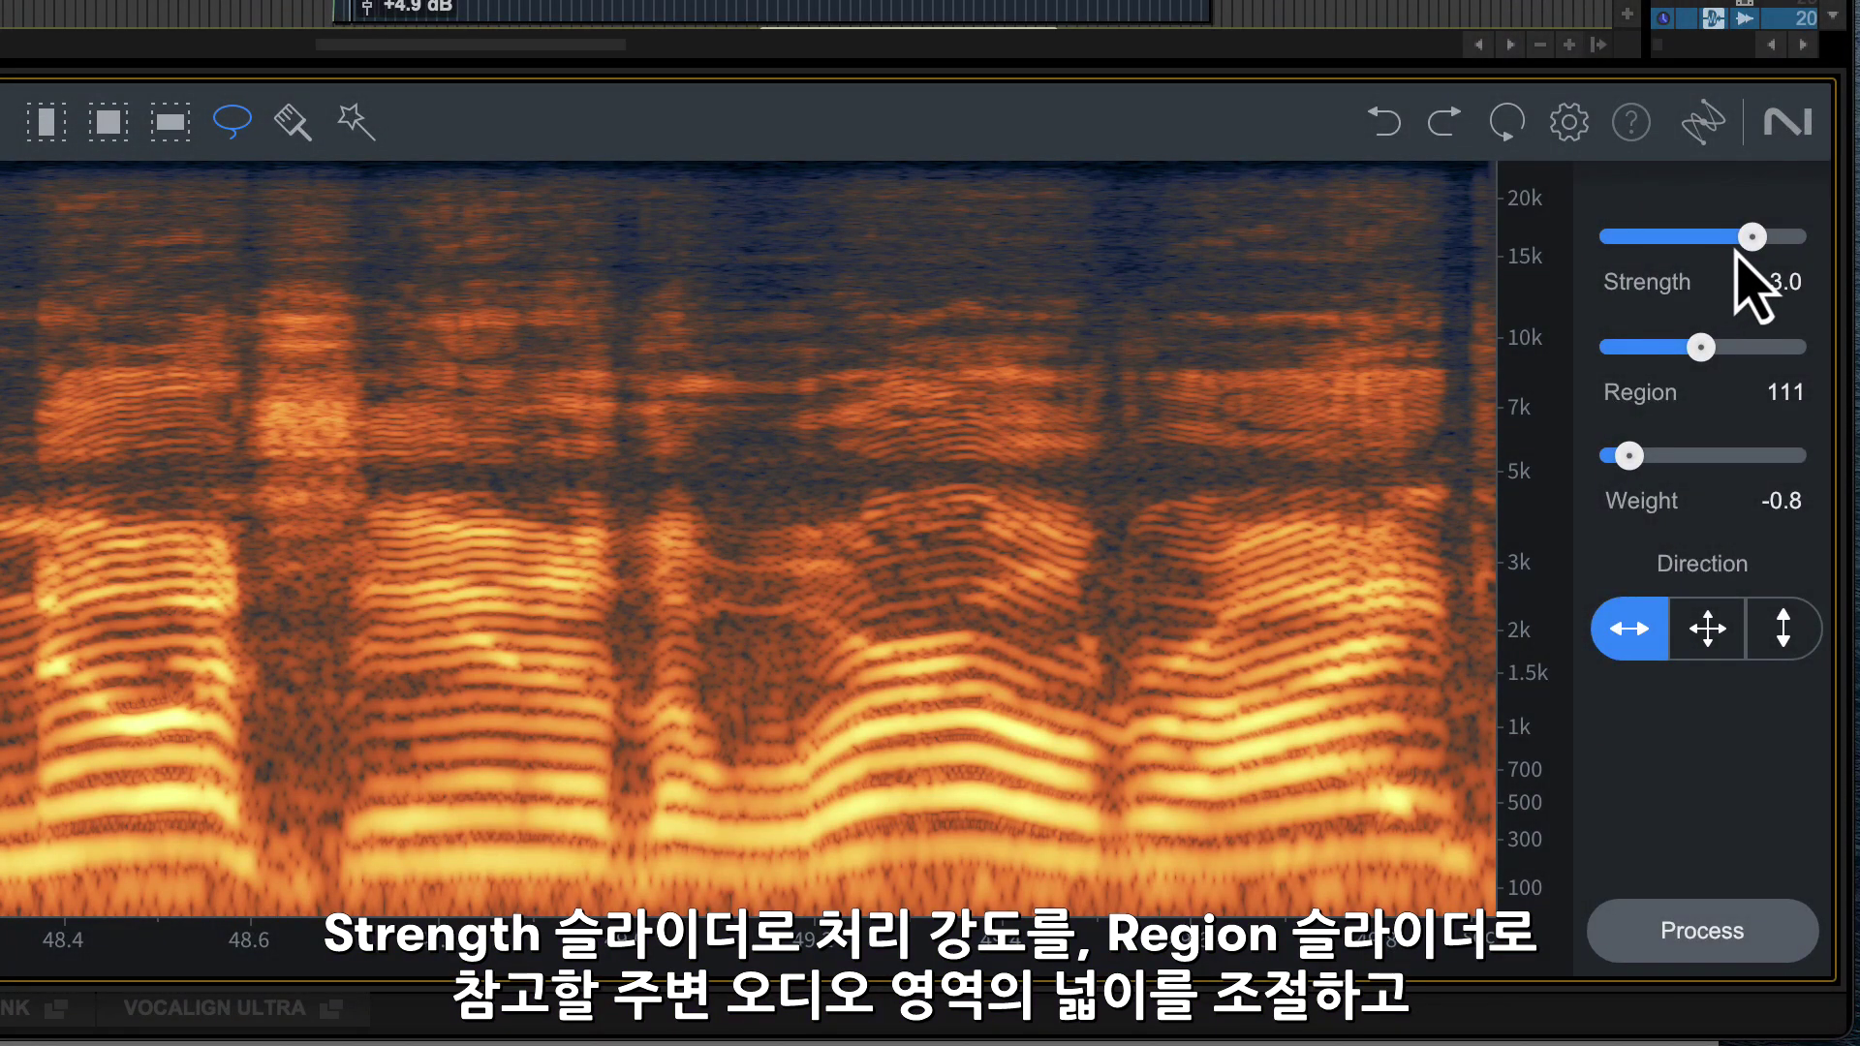
# Set Attenuate to Strength 2.9, Region 107, Weight -0.7 with horizontal direction
pyautogui.moveTo(1742, 250)
pyautogui.mouseDown()
pyautogui.moveTo(1644, 260)
pyautogui.moveTo(1732, 259)
pyautogui.mouseUp()
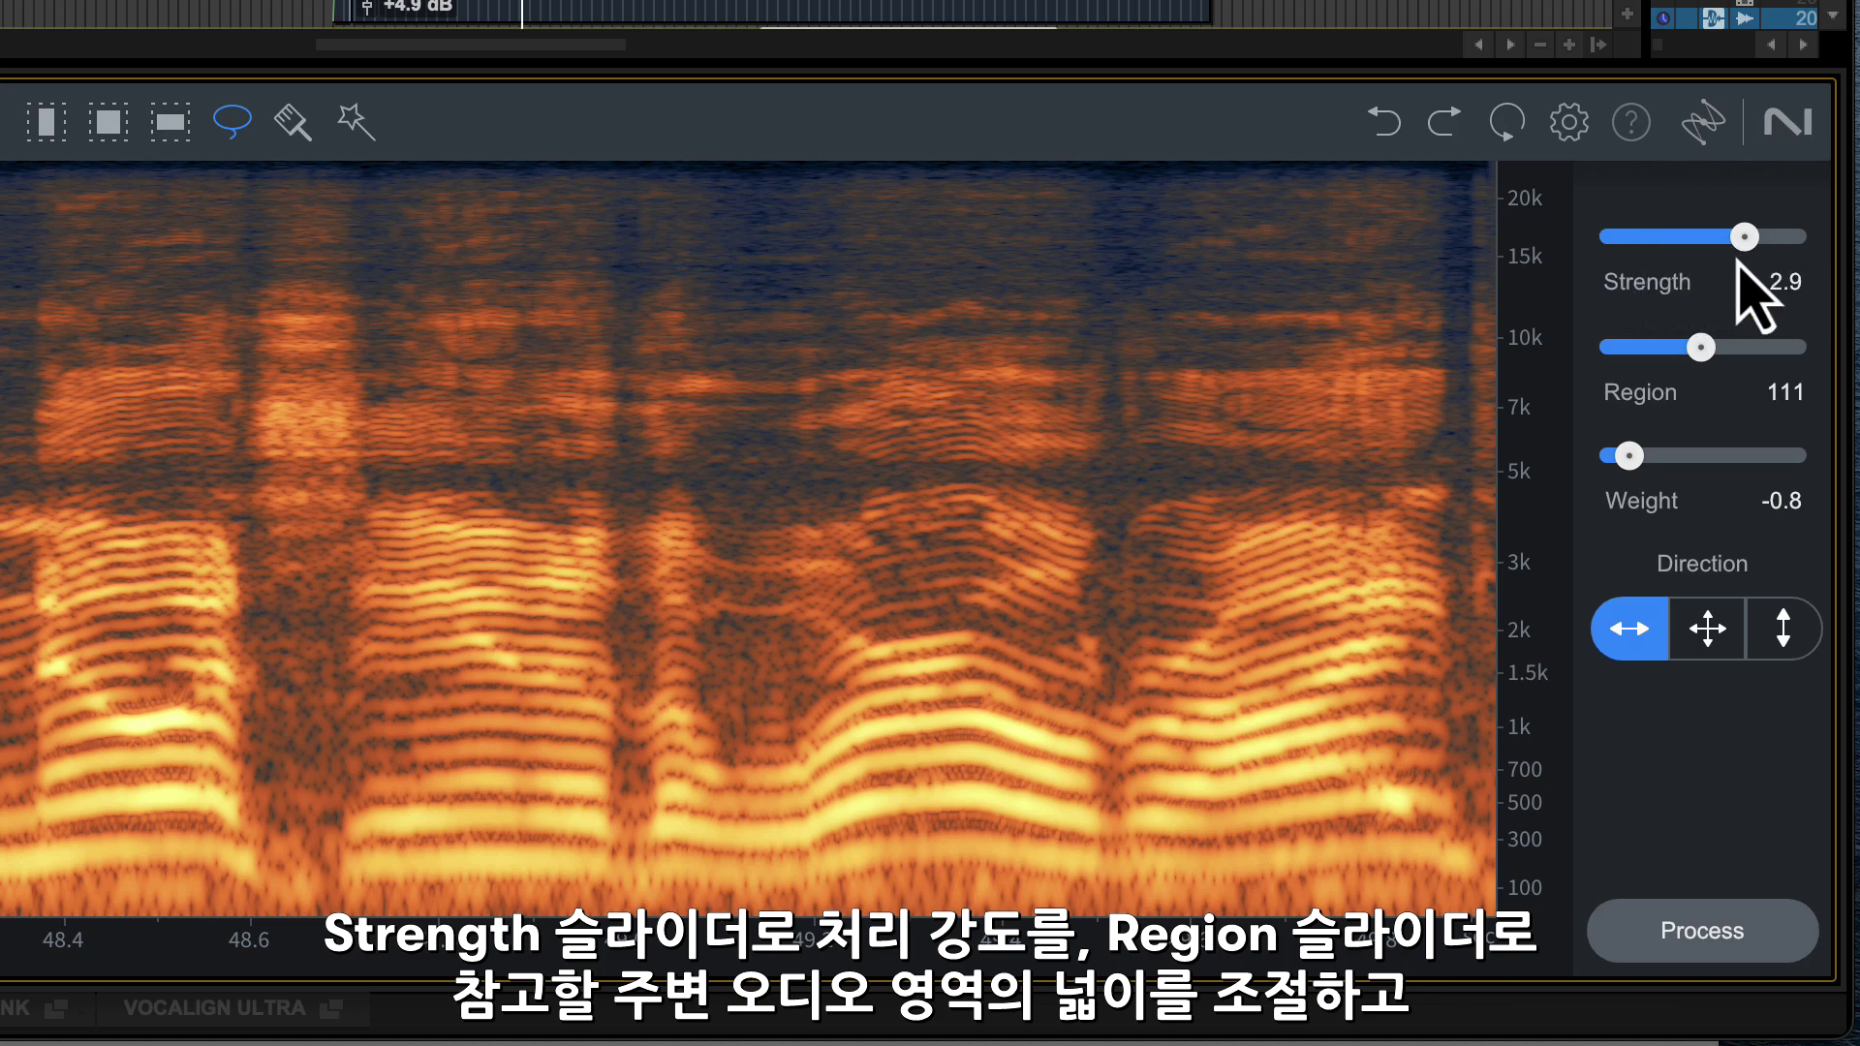
pyautogui.moveTo(1701, 350)
pyautogui.mouseDown()
pyautogui.moveTo(1666, 355)
pyautogui.moveTo(1700, 358)
pyautogui.mouseUp()
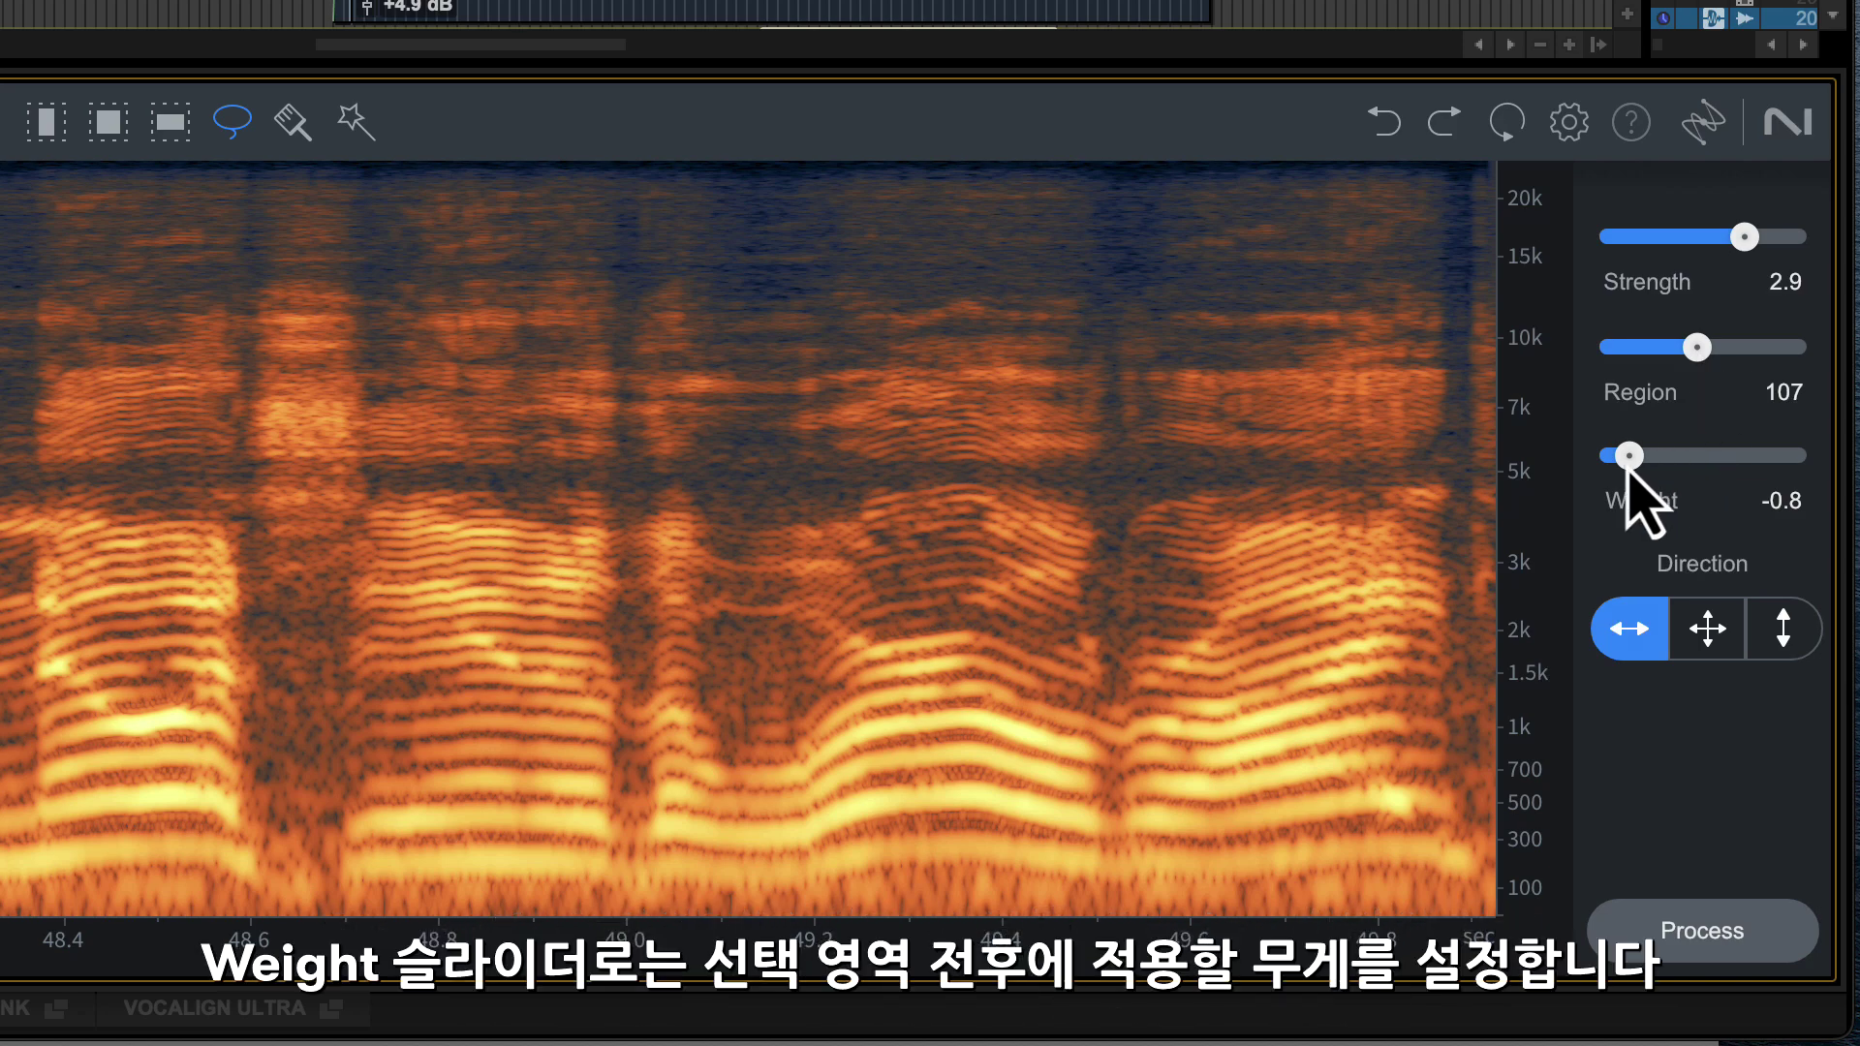
pyautogui.moveTo(1627, 469)
pyautogui.mouseDown()
pyautogui.moveTo(1667, 470)
pyautogui.moveTo(1637, 472)
pyautogui.mouseUp()
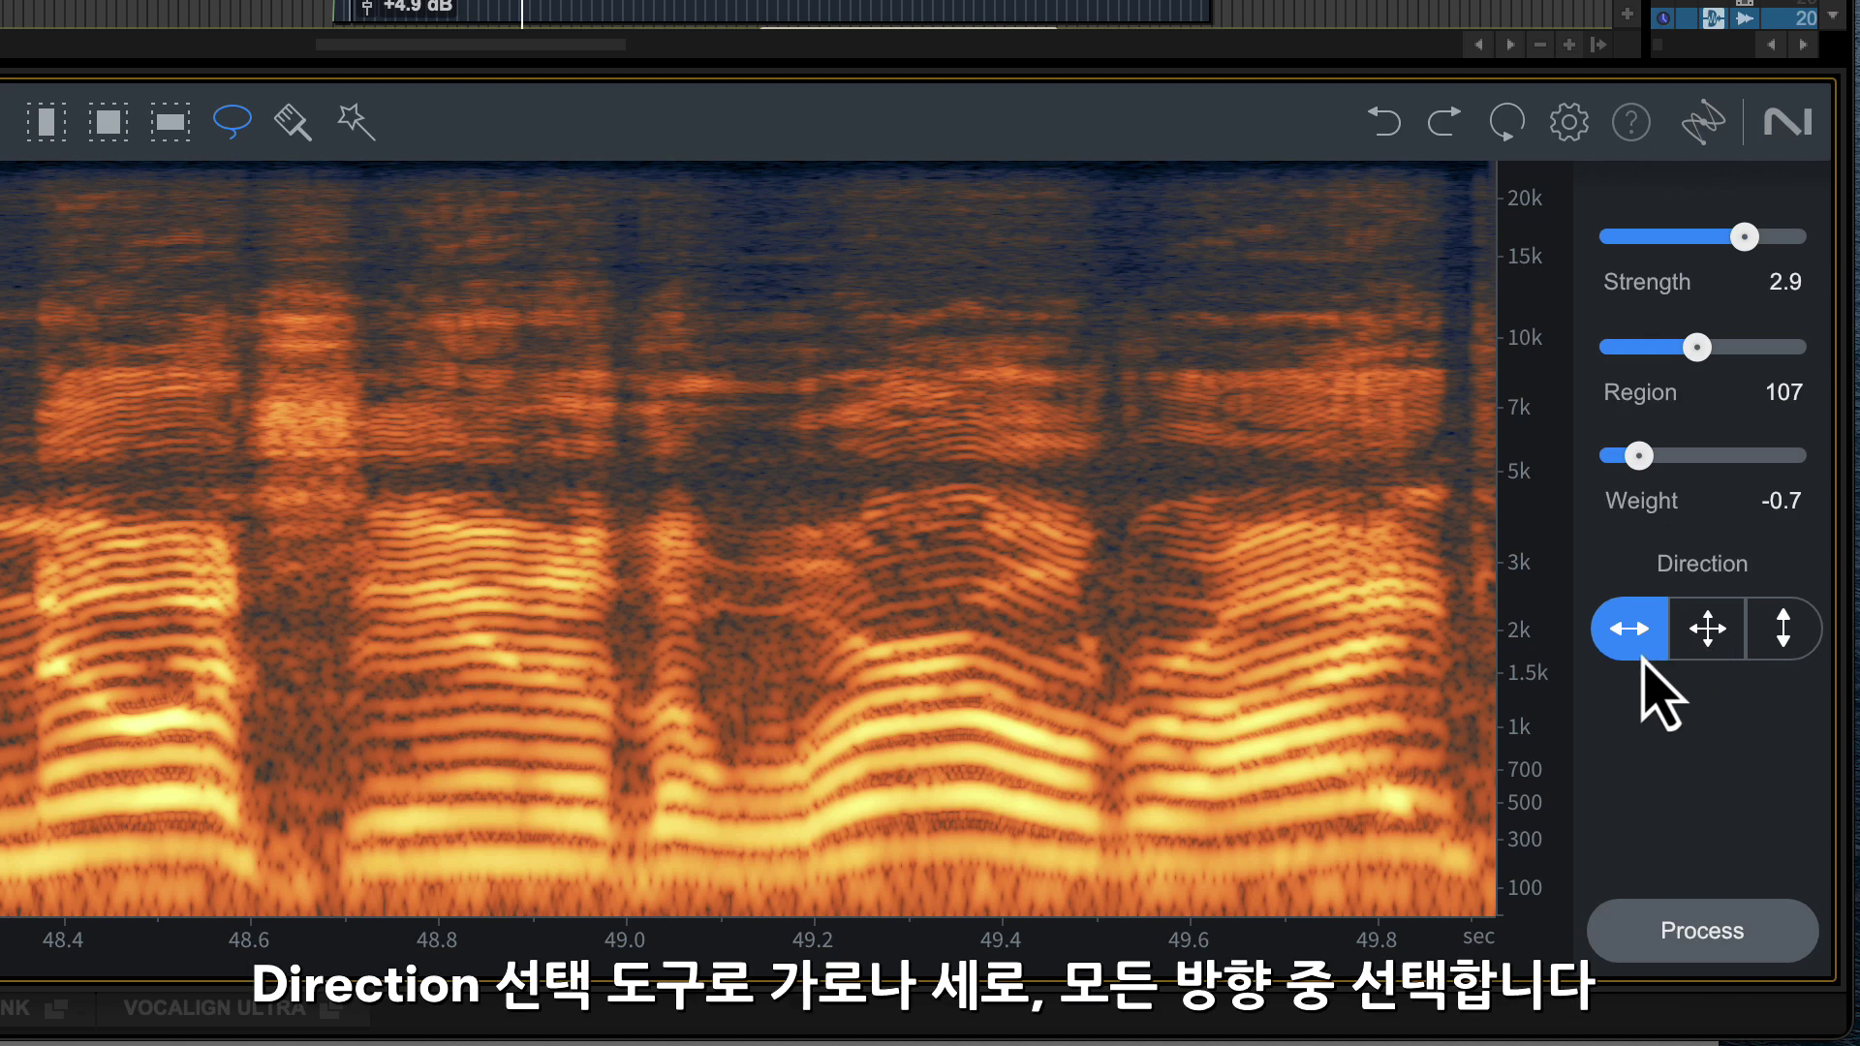
pyautogui.click(1725, 653)
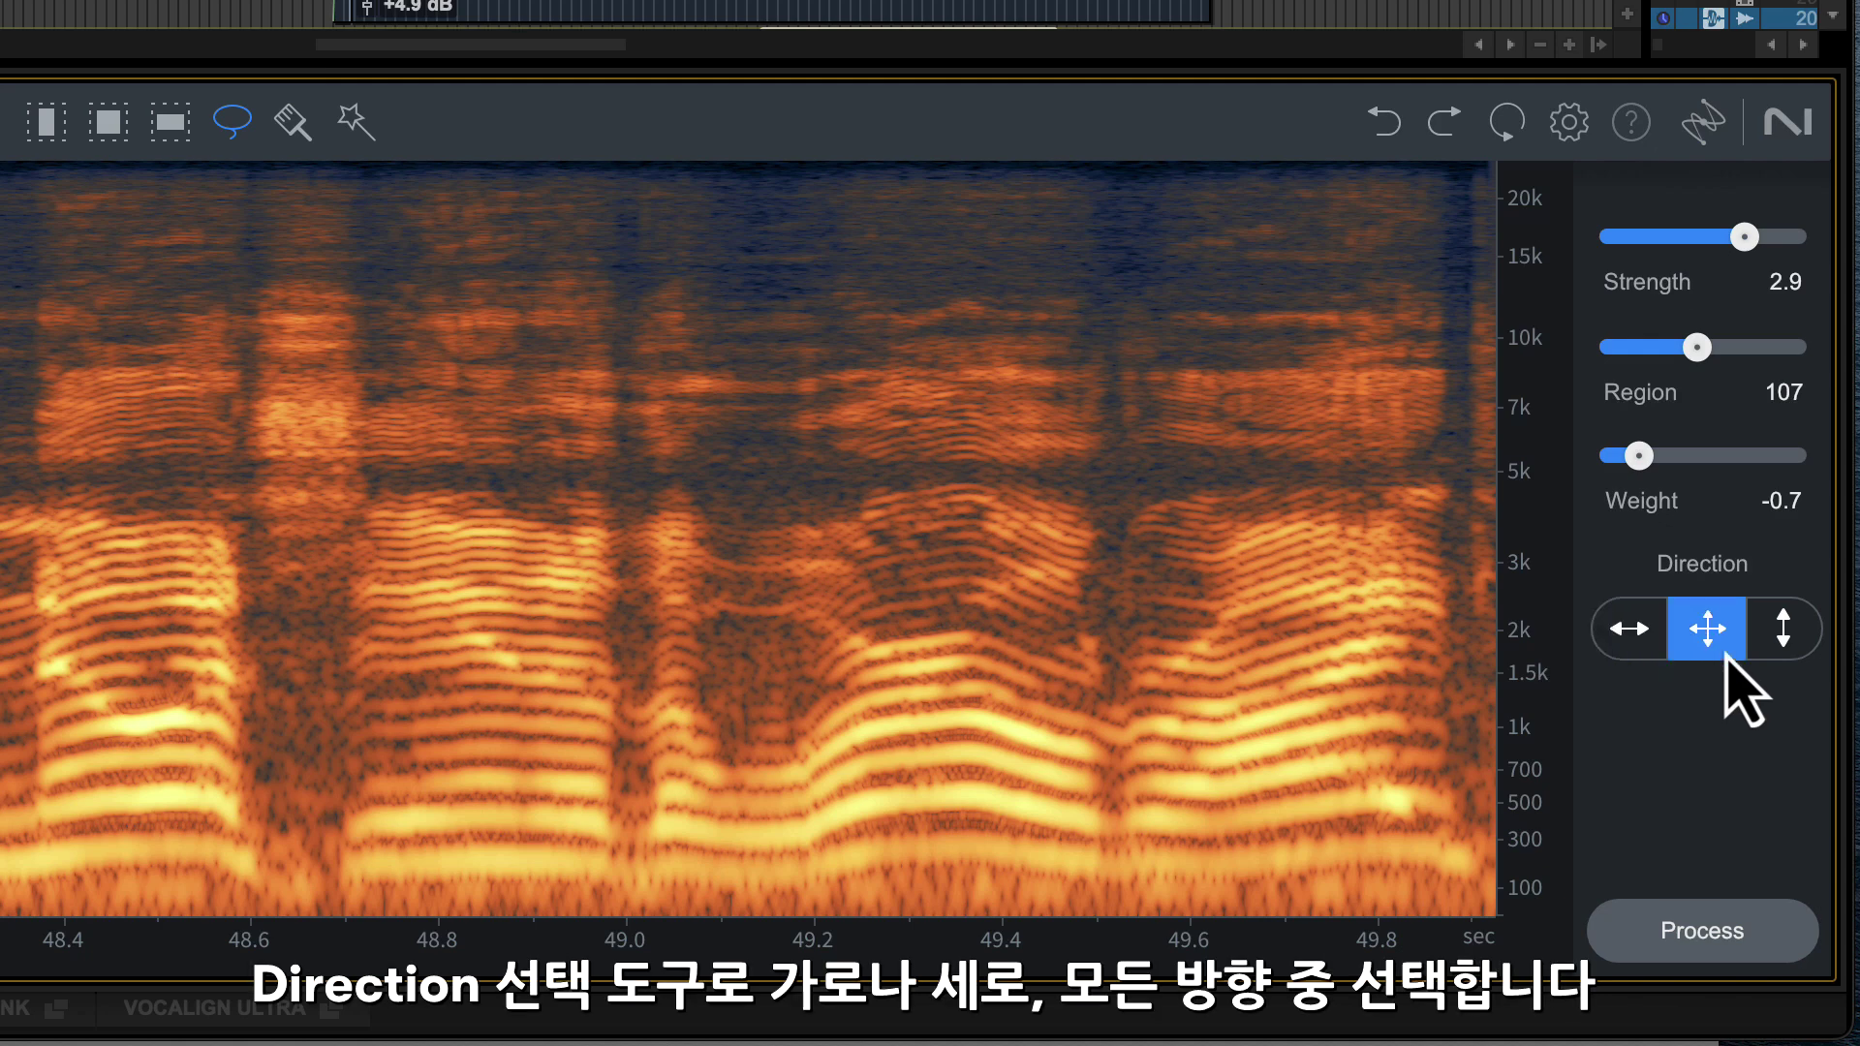
pyautogui.click(1784, 630)
pyautogui.click(1629, 629)
# Reprocess the squeak with these settings and play back the clip
pyautogui.click(1700, 940)
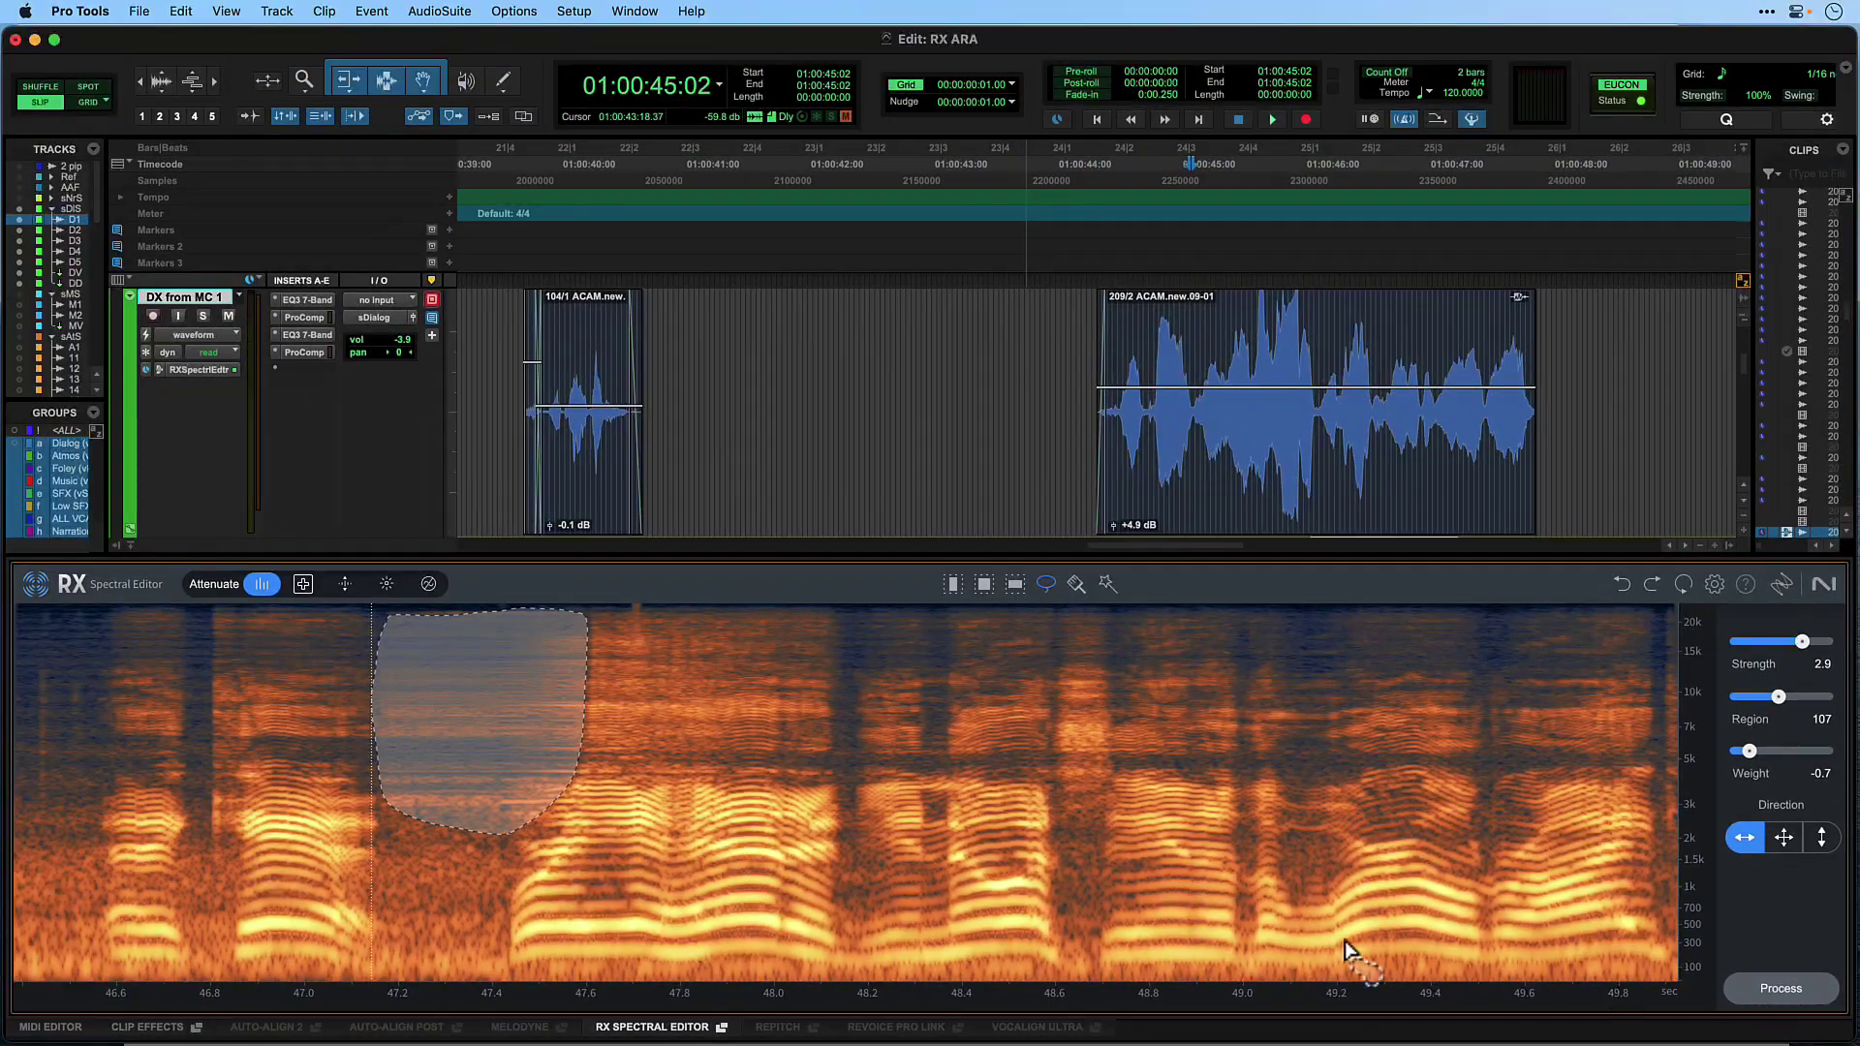
pyautogui.click(124, 699)
pyautogui.press('space')
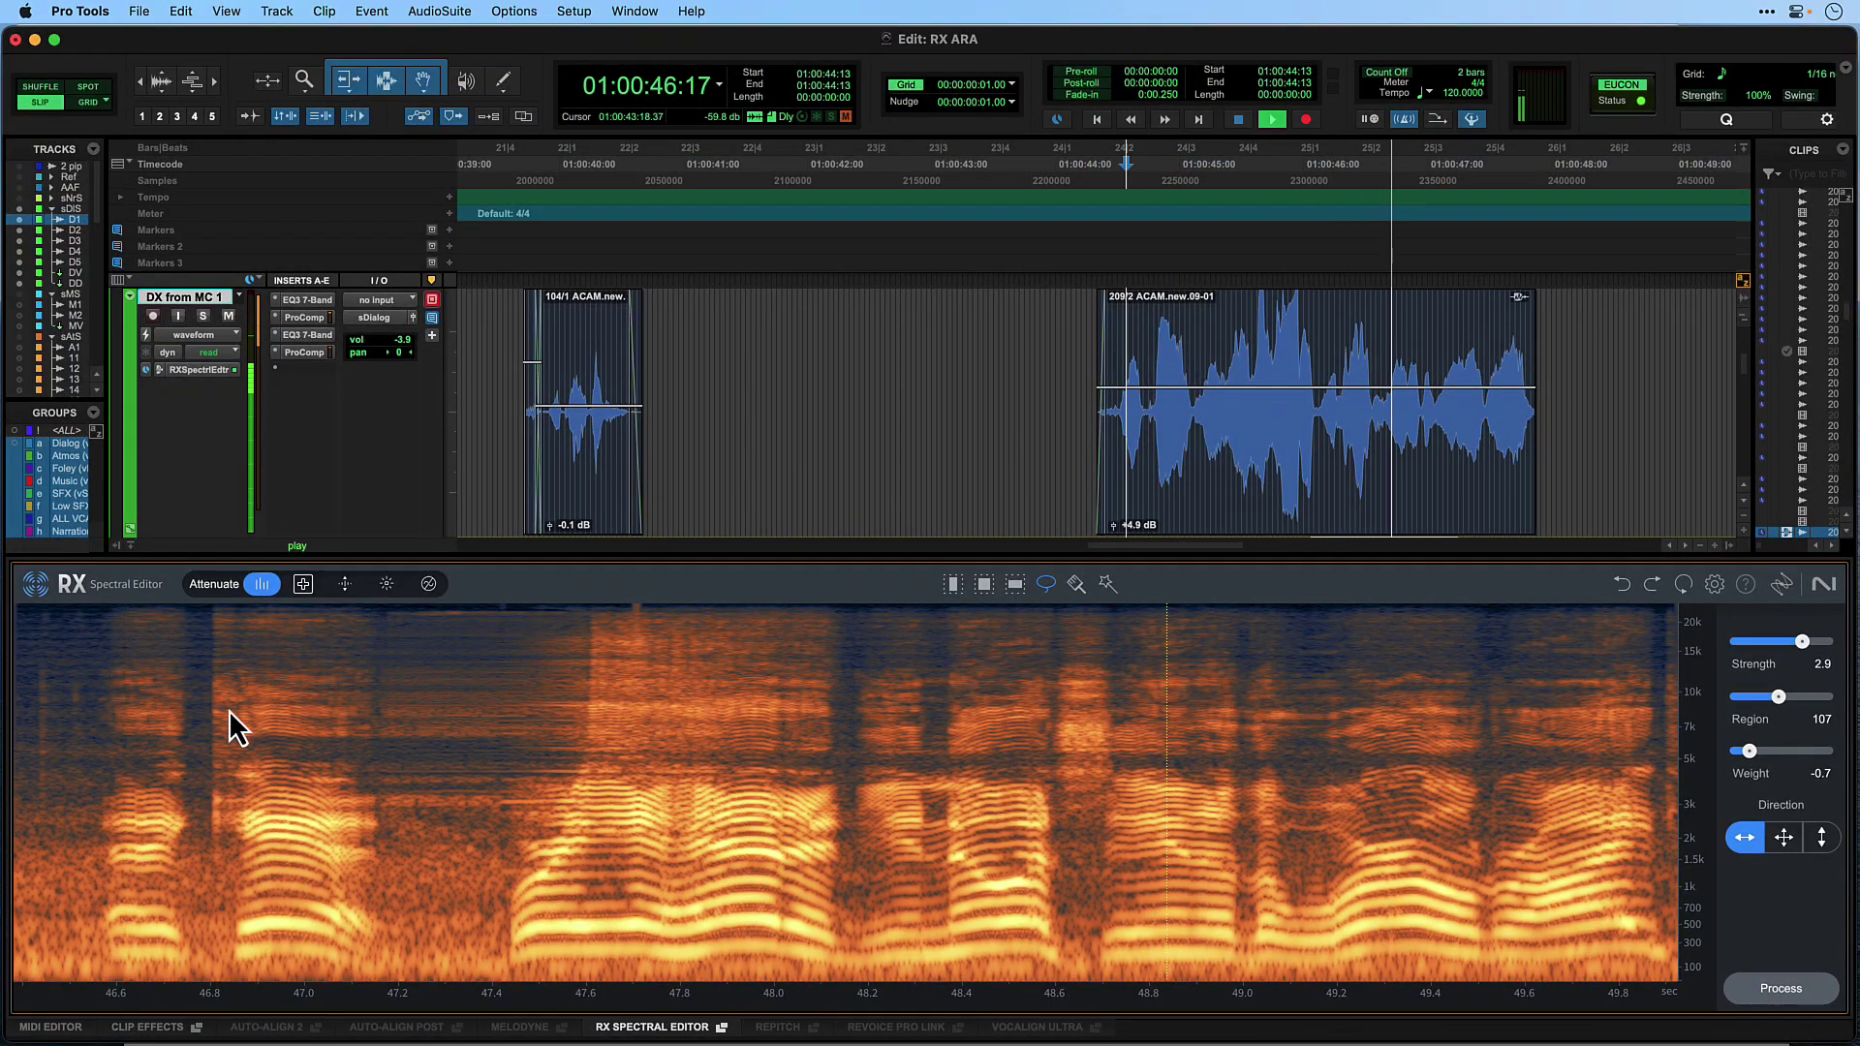
pyautogui.keyDown('shift'); pyautogui.click(1045, 501); pyautogui.keyUp('shift')
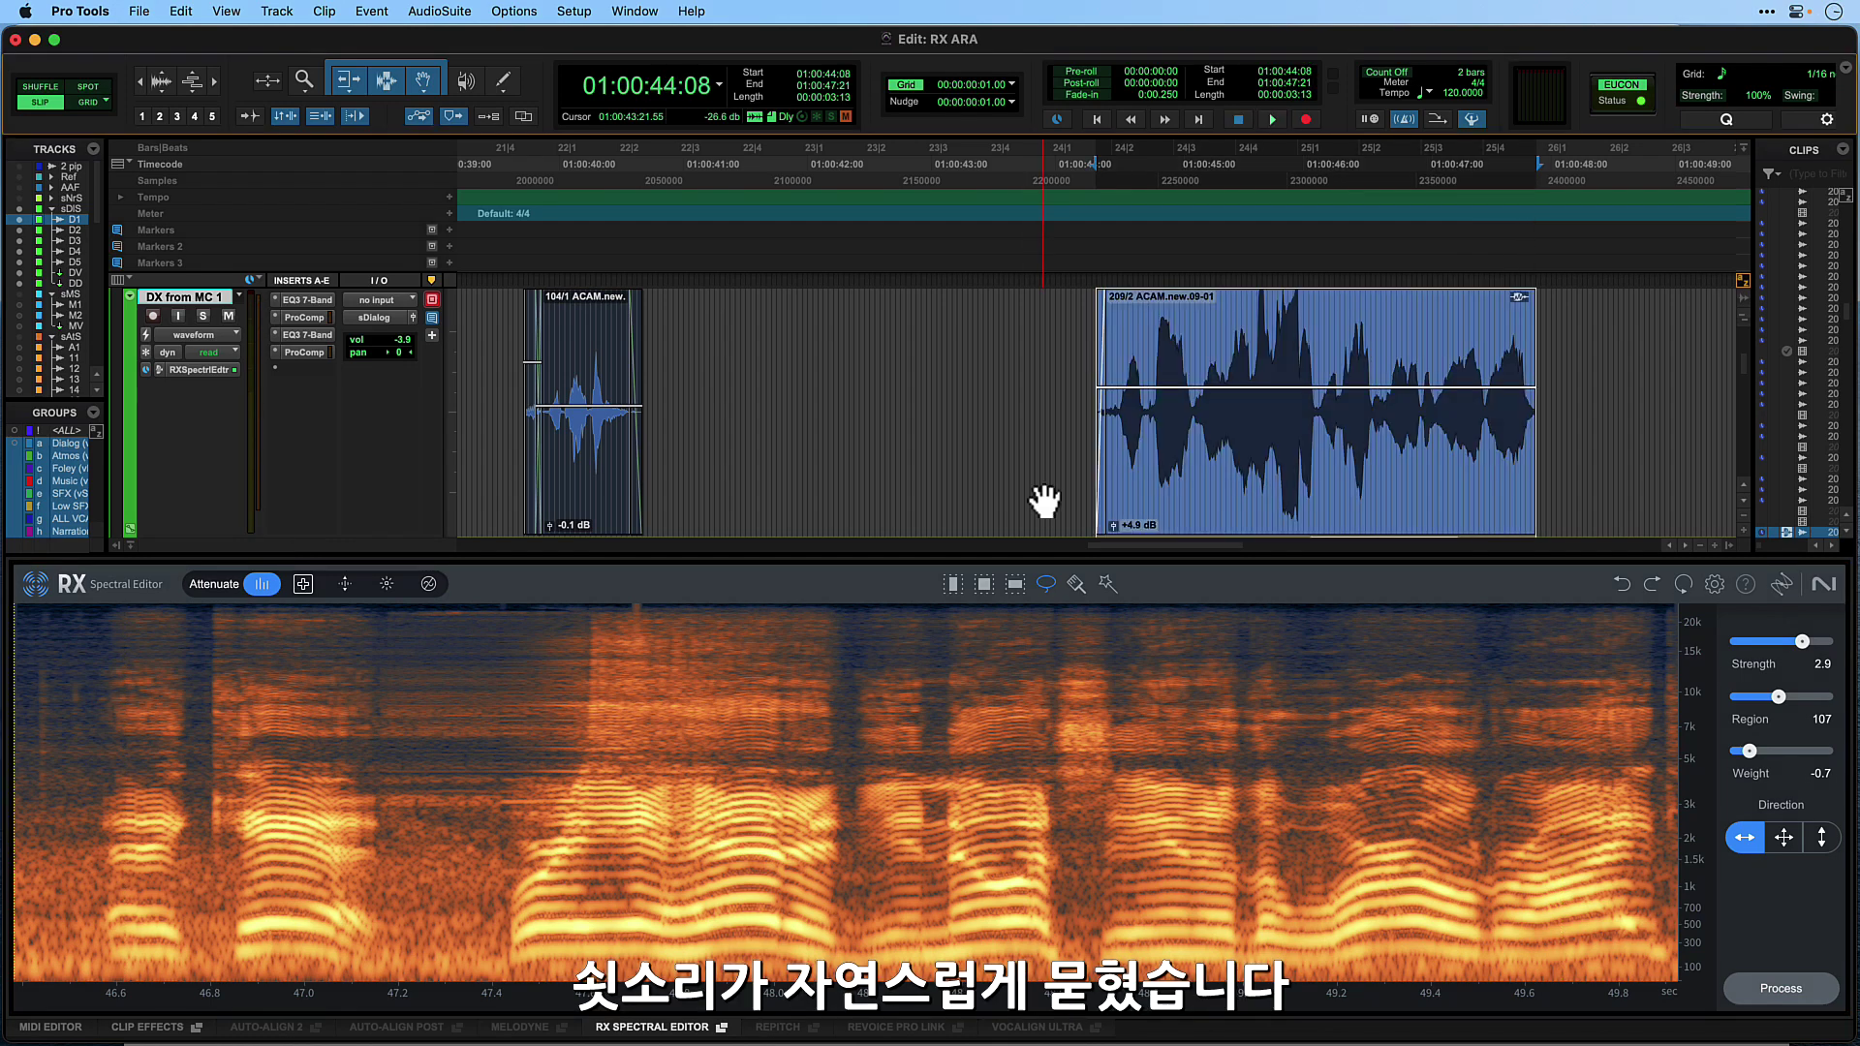
# Bypass the RX spectral edits on clip 209/2 and play it to compare with the original
pyautogui.rightClick(1325, 492)
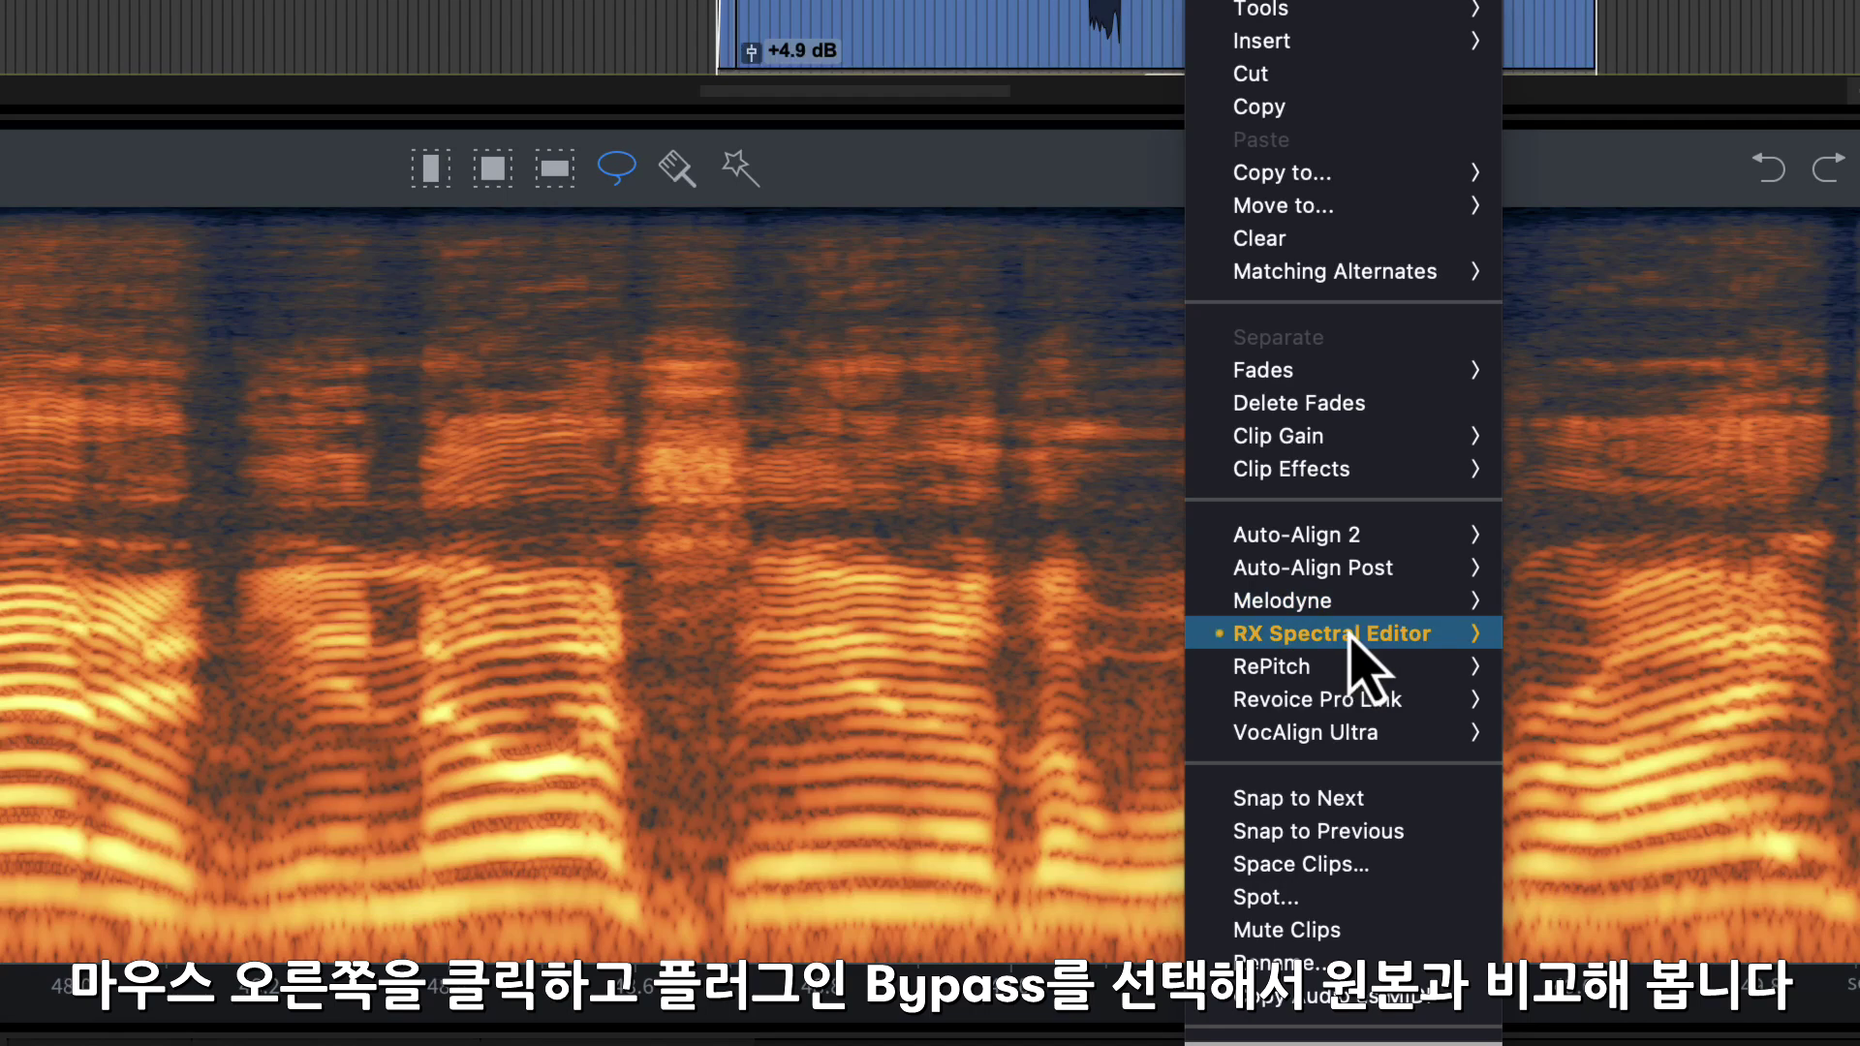
pyautogui.moveTo(1406, 799)
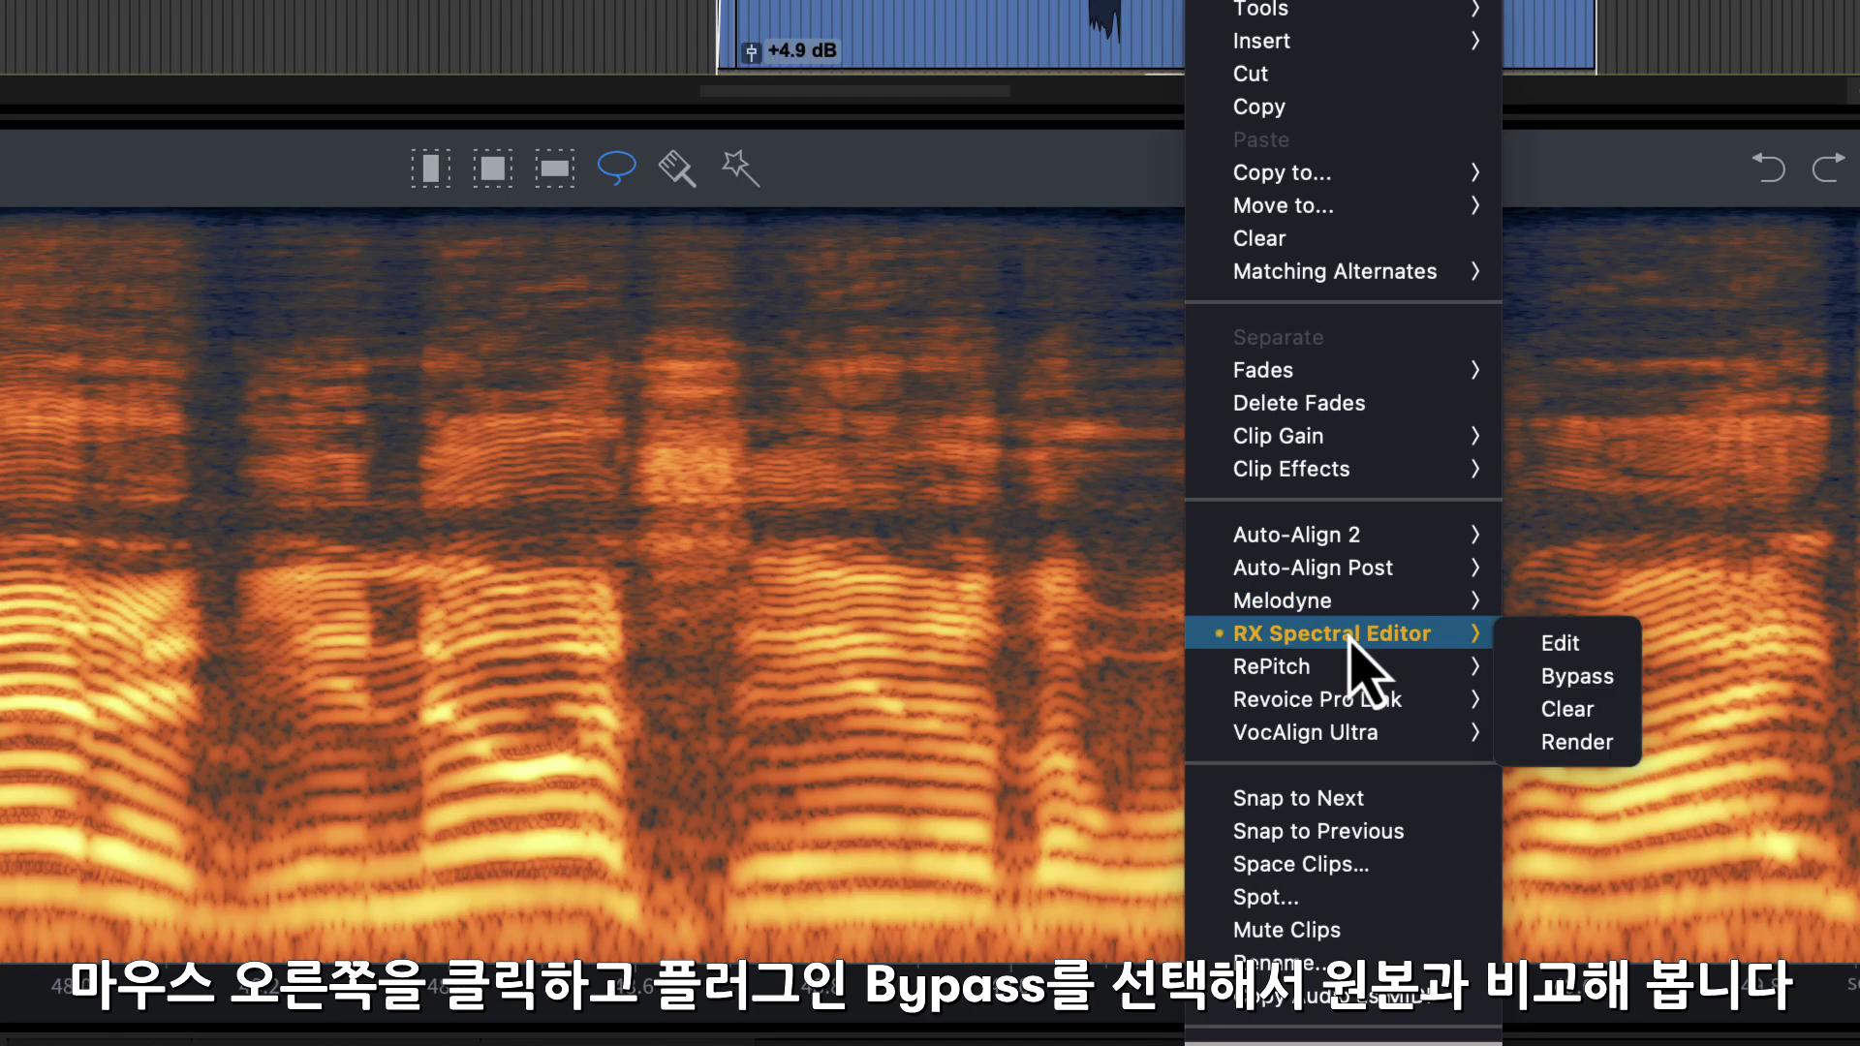
pyautogui.click(1618, 676)
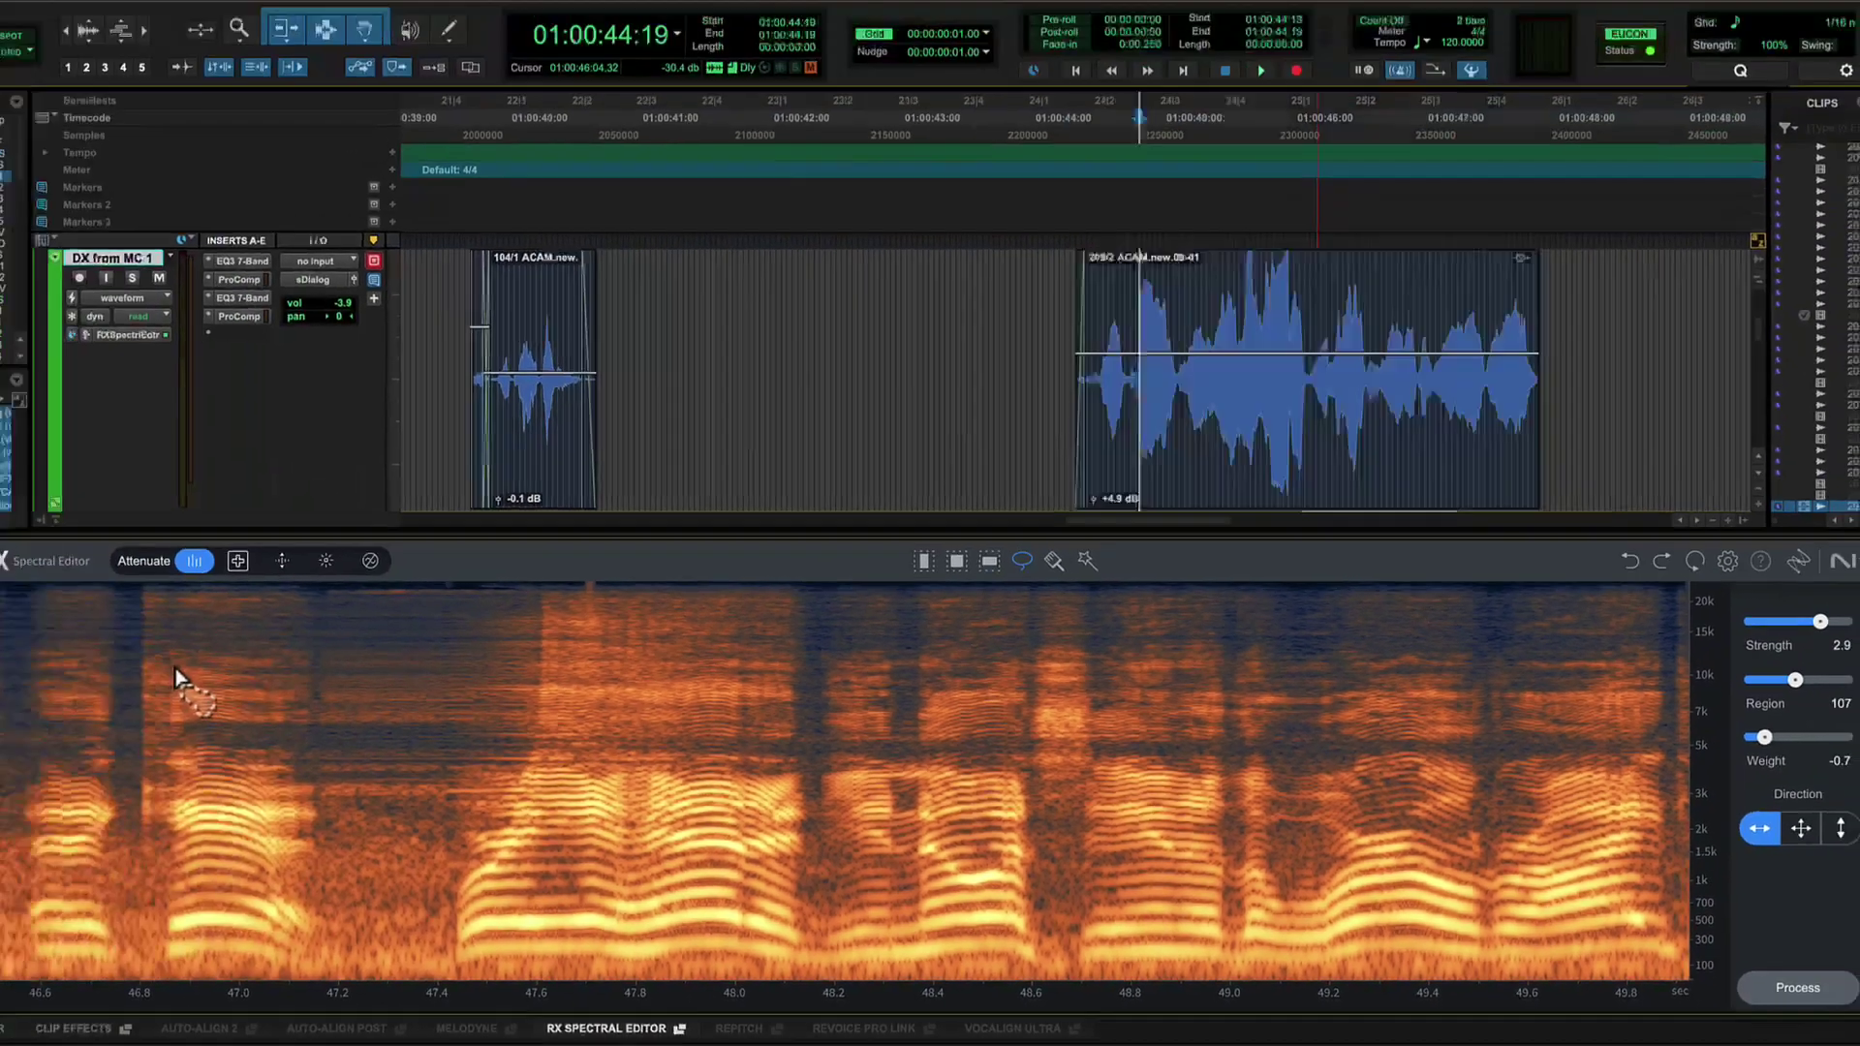
pyautogui.press('space')
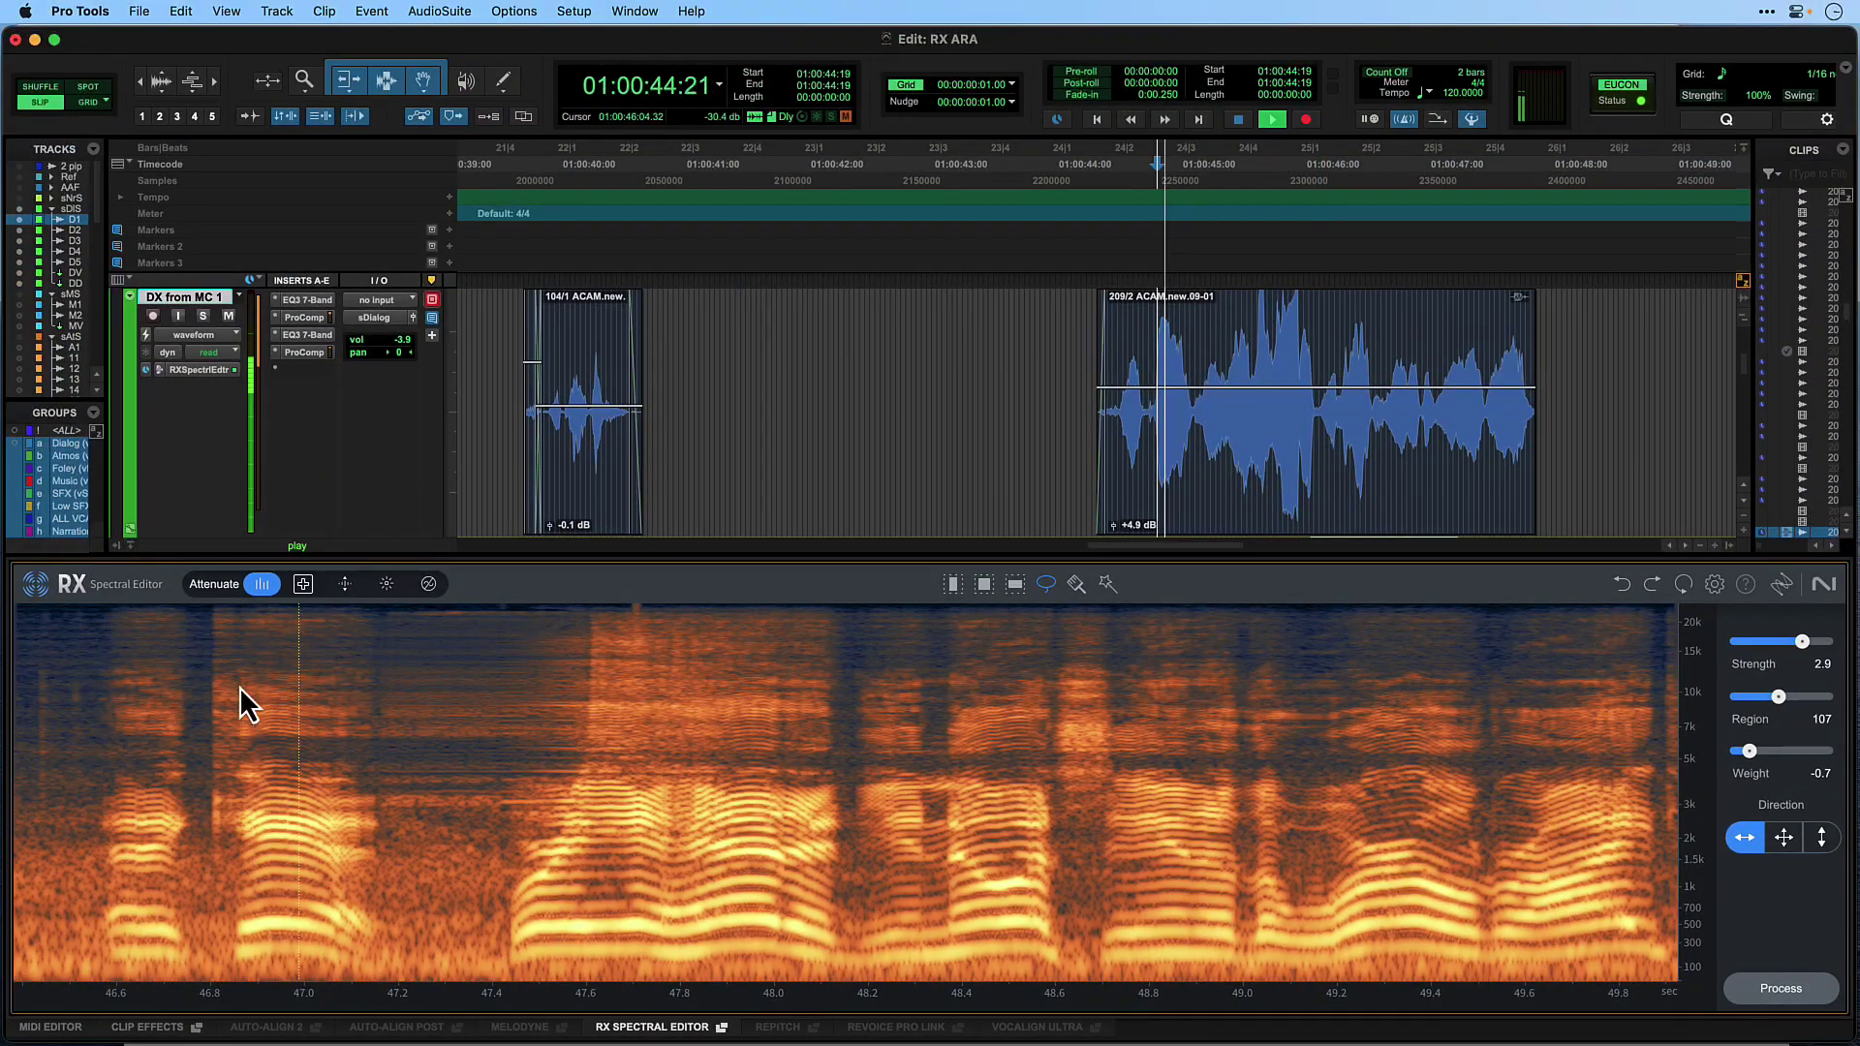
# Replace the lassoed squeak with surrounding audio at Region 68 and listen back
pyautogui.press('space')
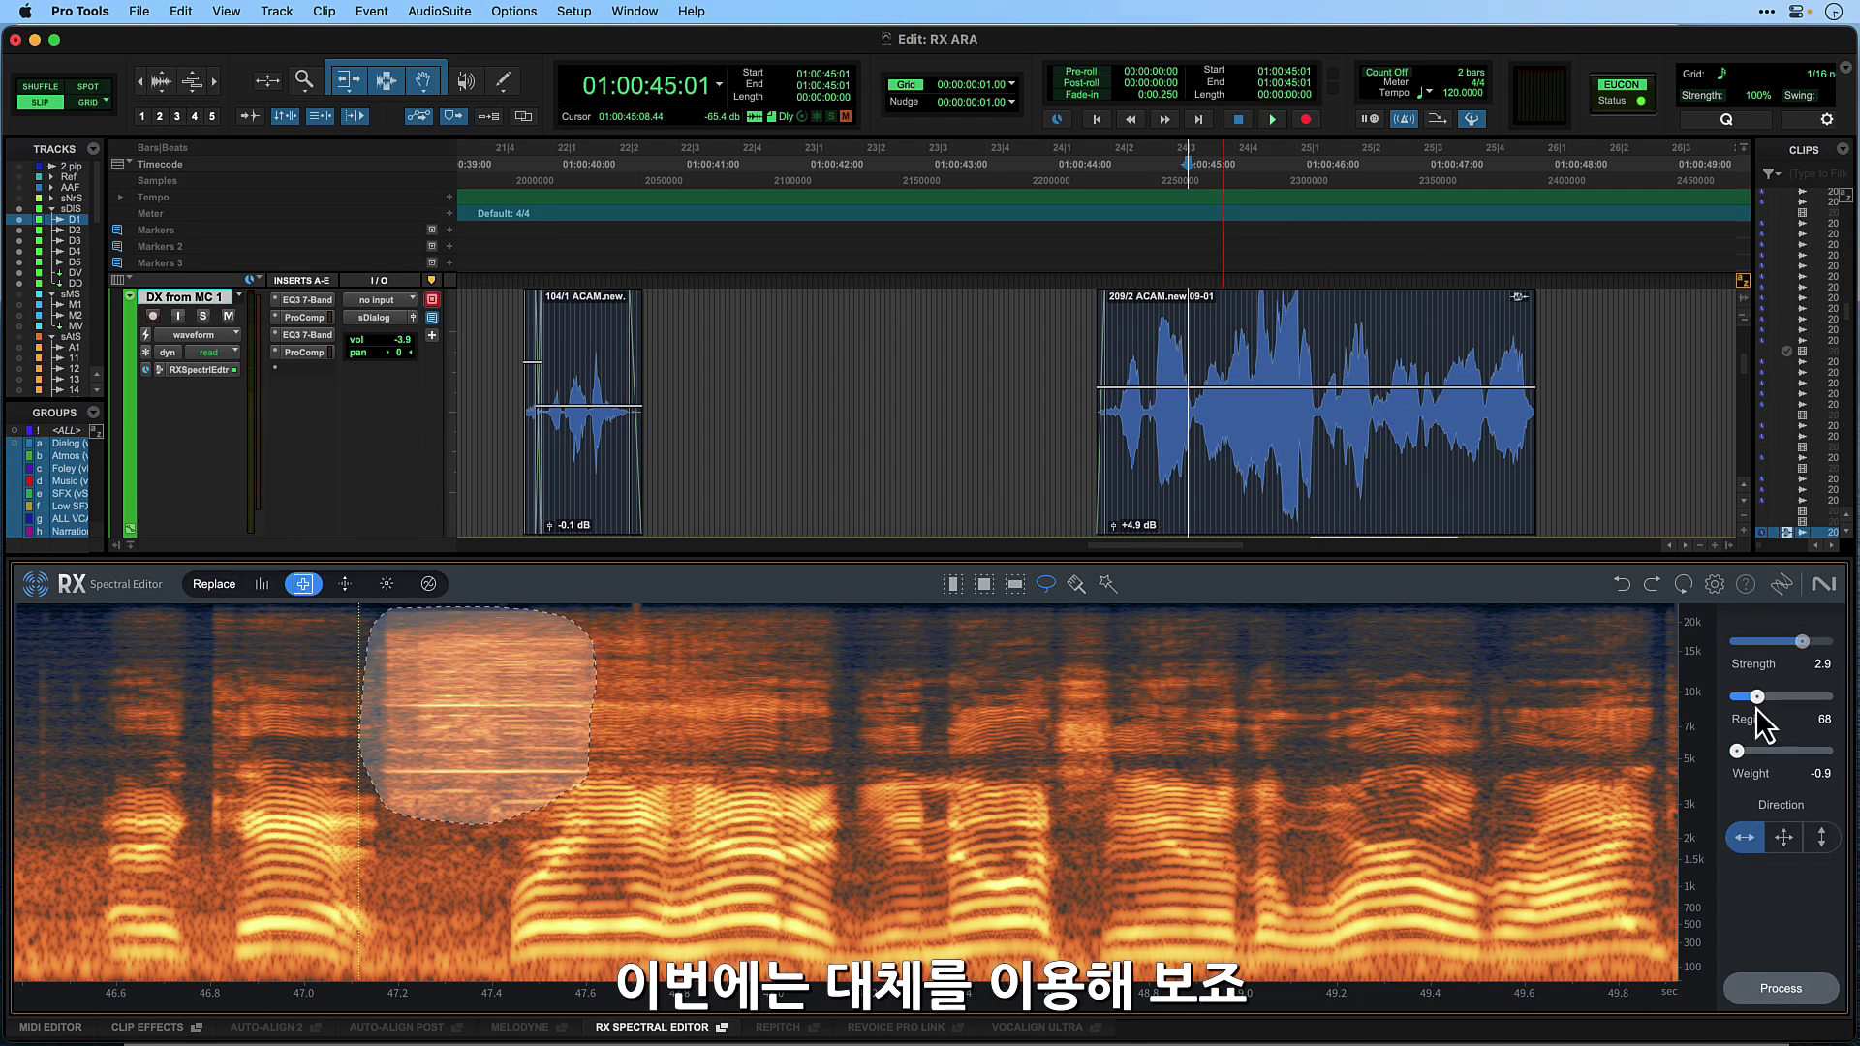
pyautogui.click(1780, 998)
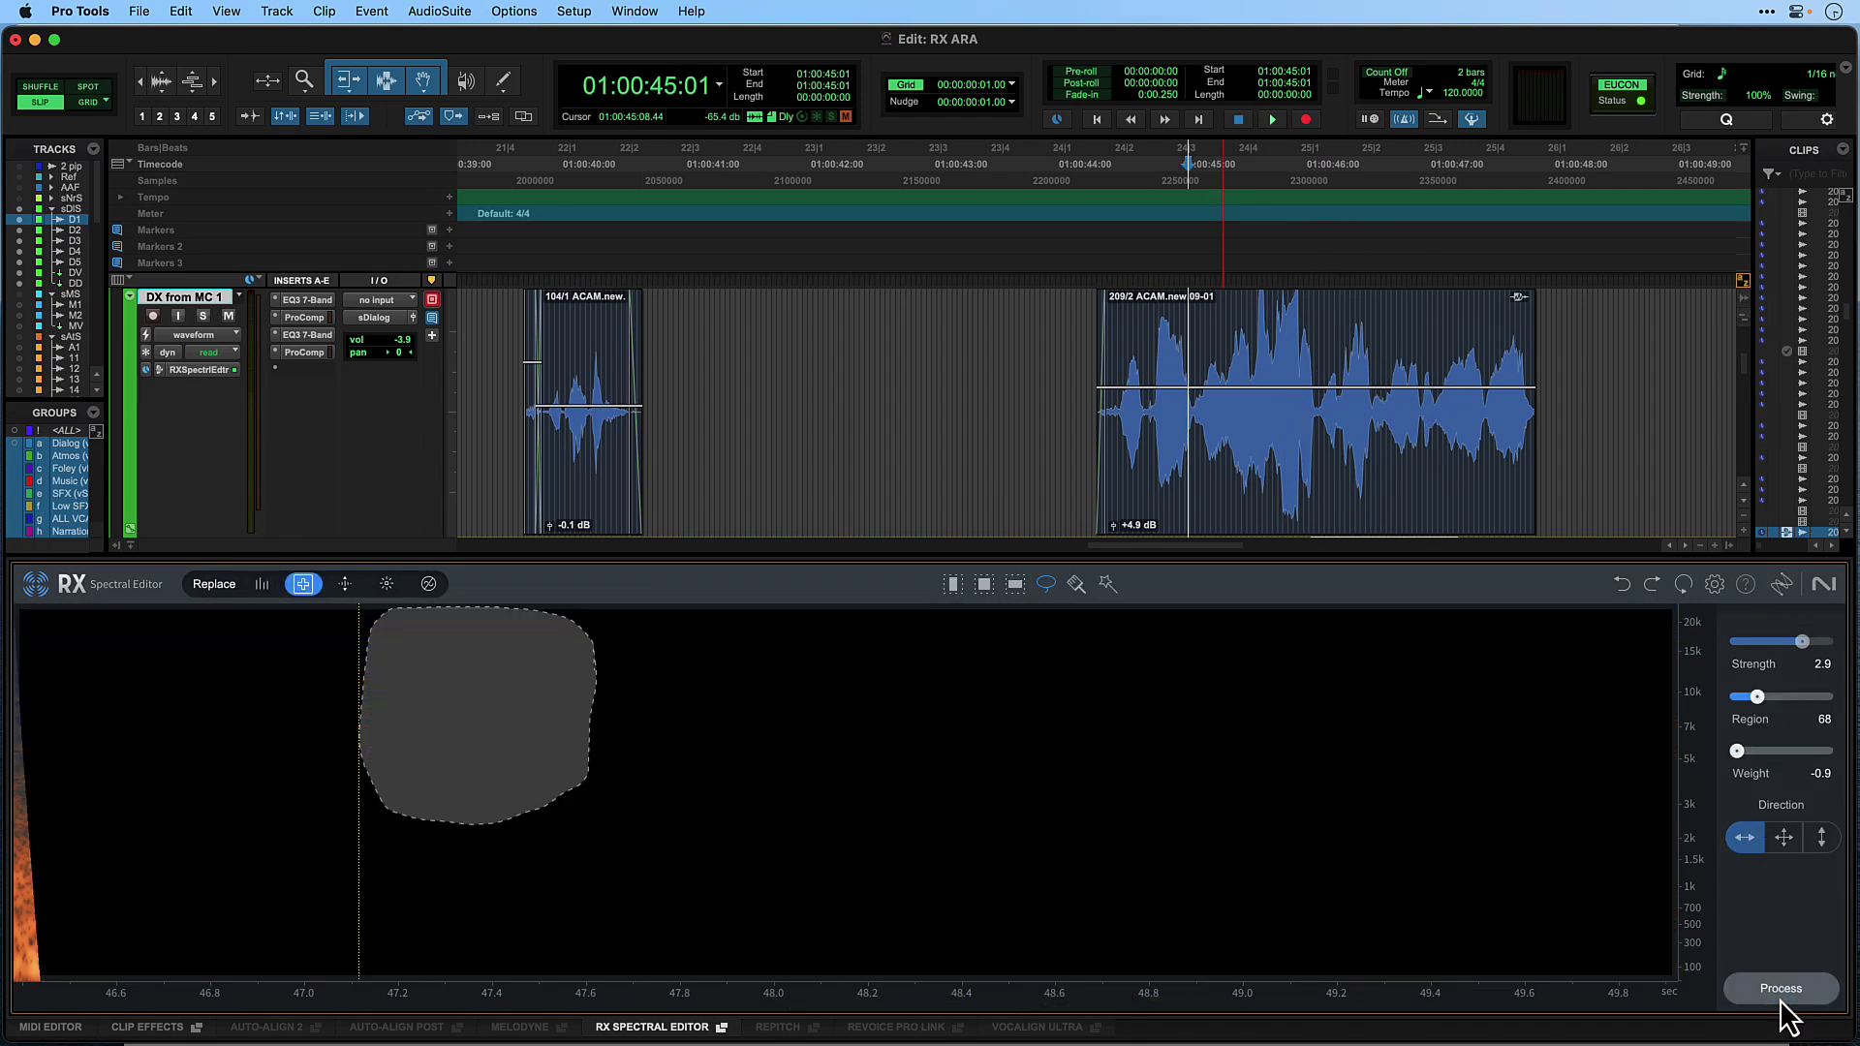
pyautogui.click(60, 659)
pyautogui.press('space')
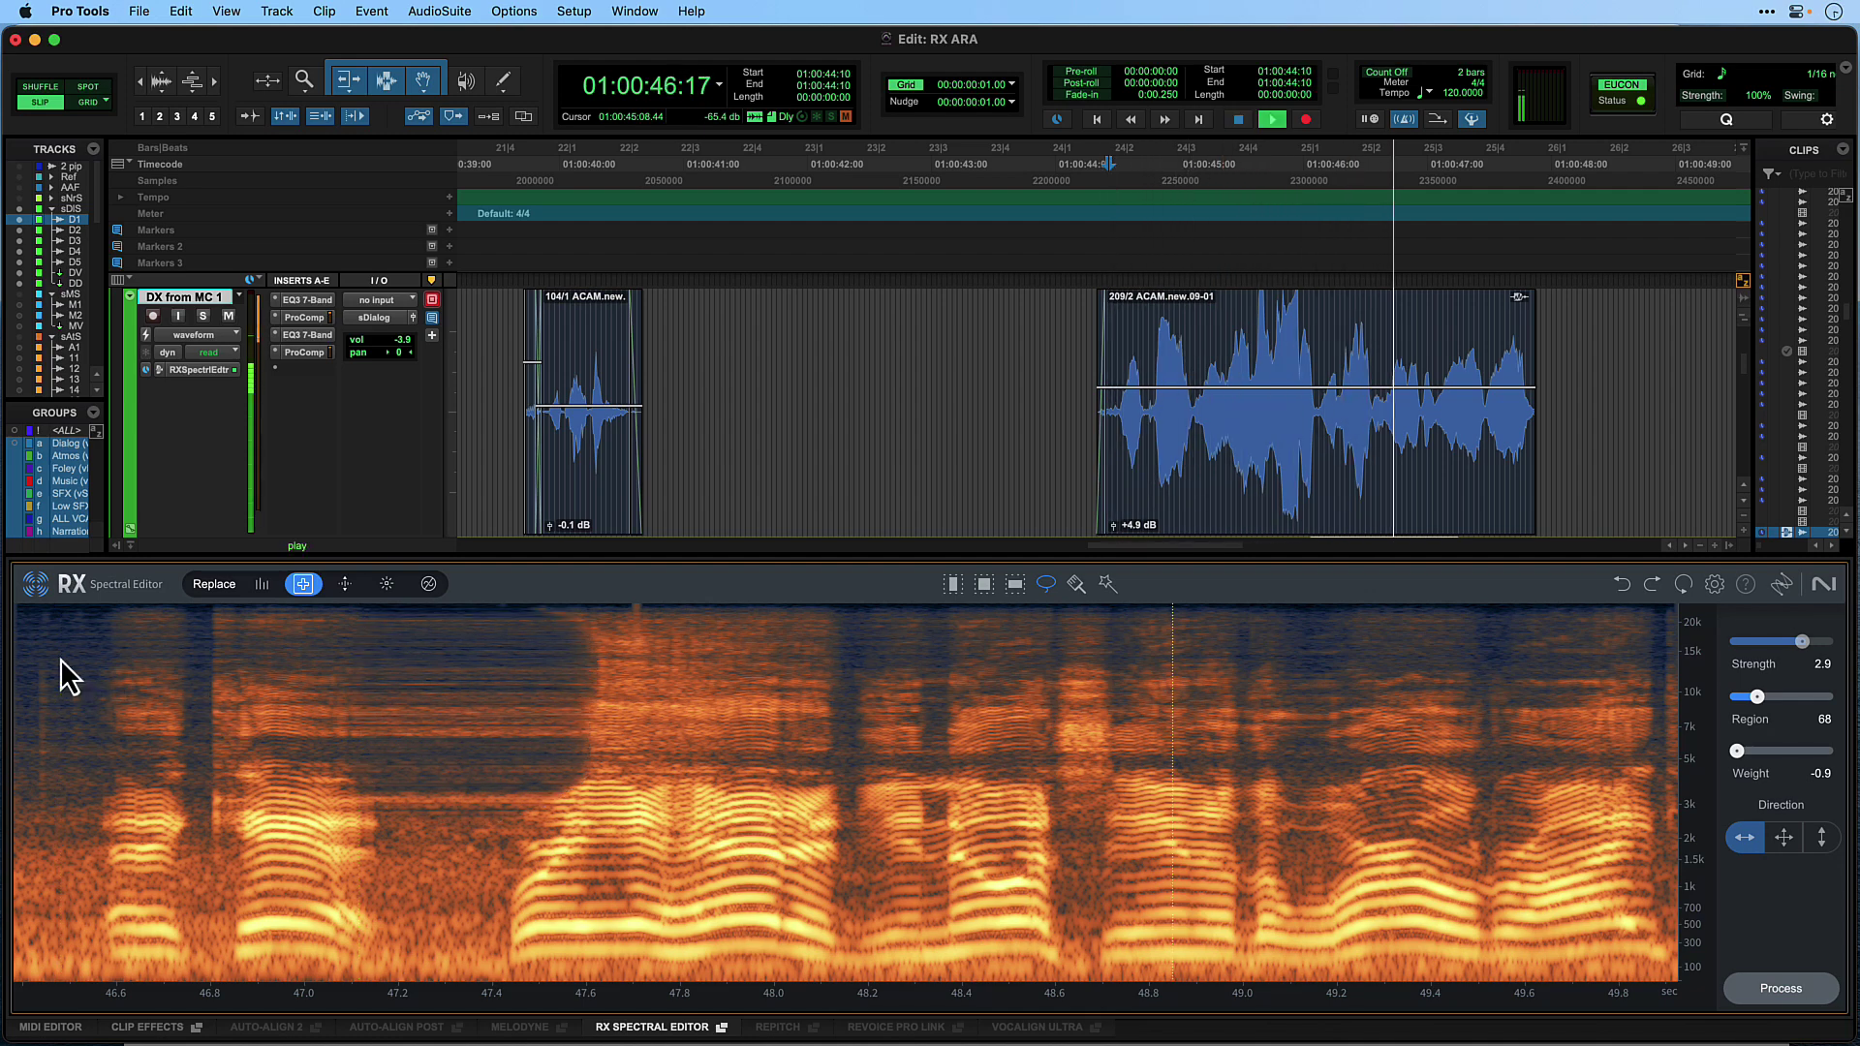
pyautogui.press('space')
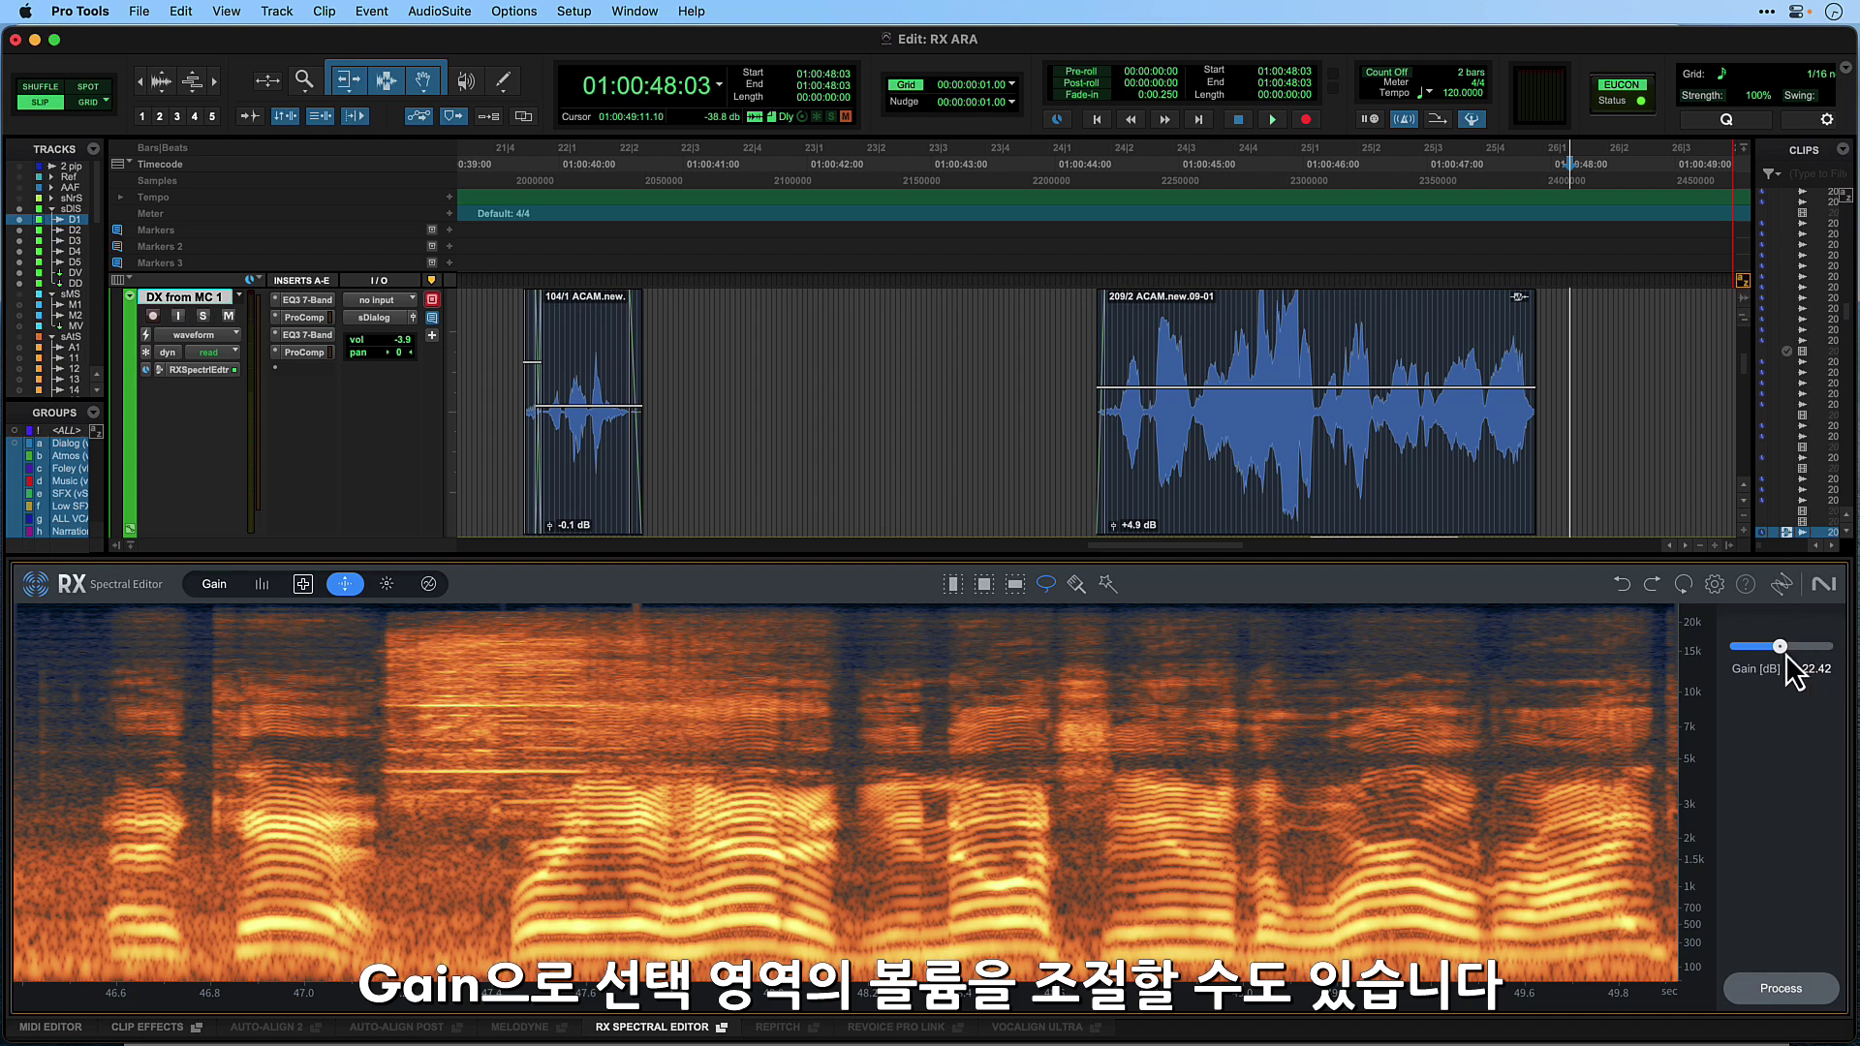
# Raise the selection's gain, then set De-click to sensitivity 2.5 with the Multi-band random-clicks algorithm
pyautogui.moveTo(1786, 656); pyautogui.dragTo(1832, 658)
pyautogui.click(393, 589)
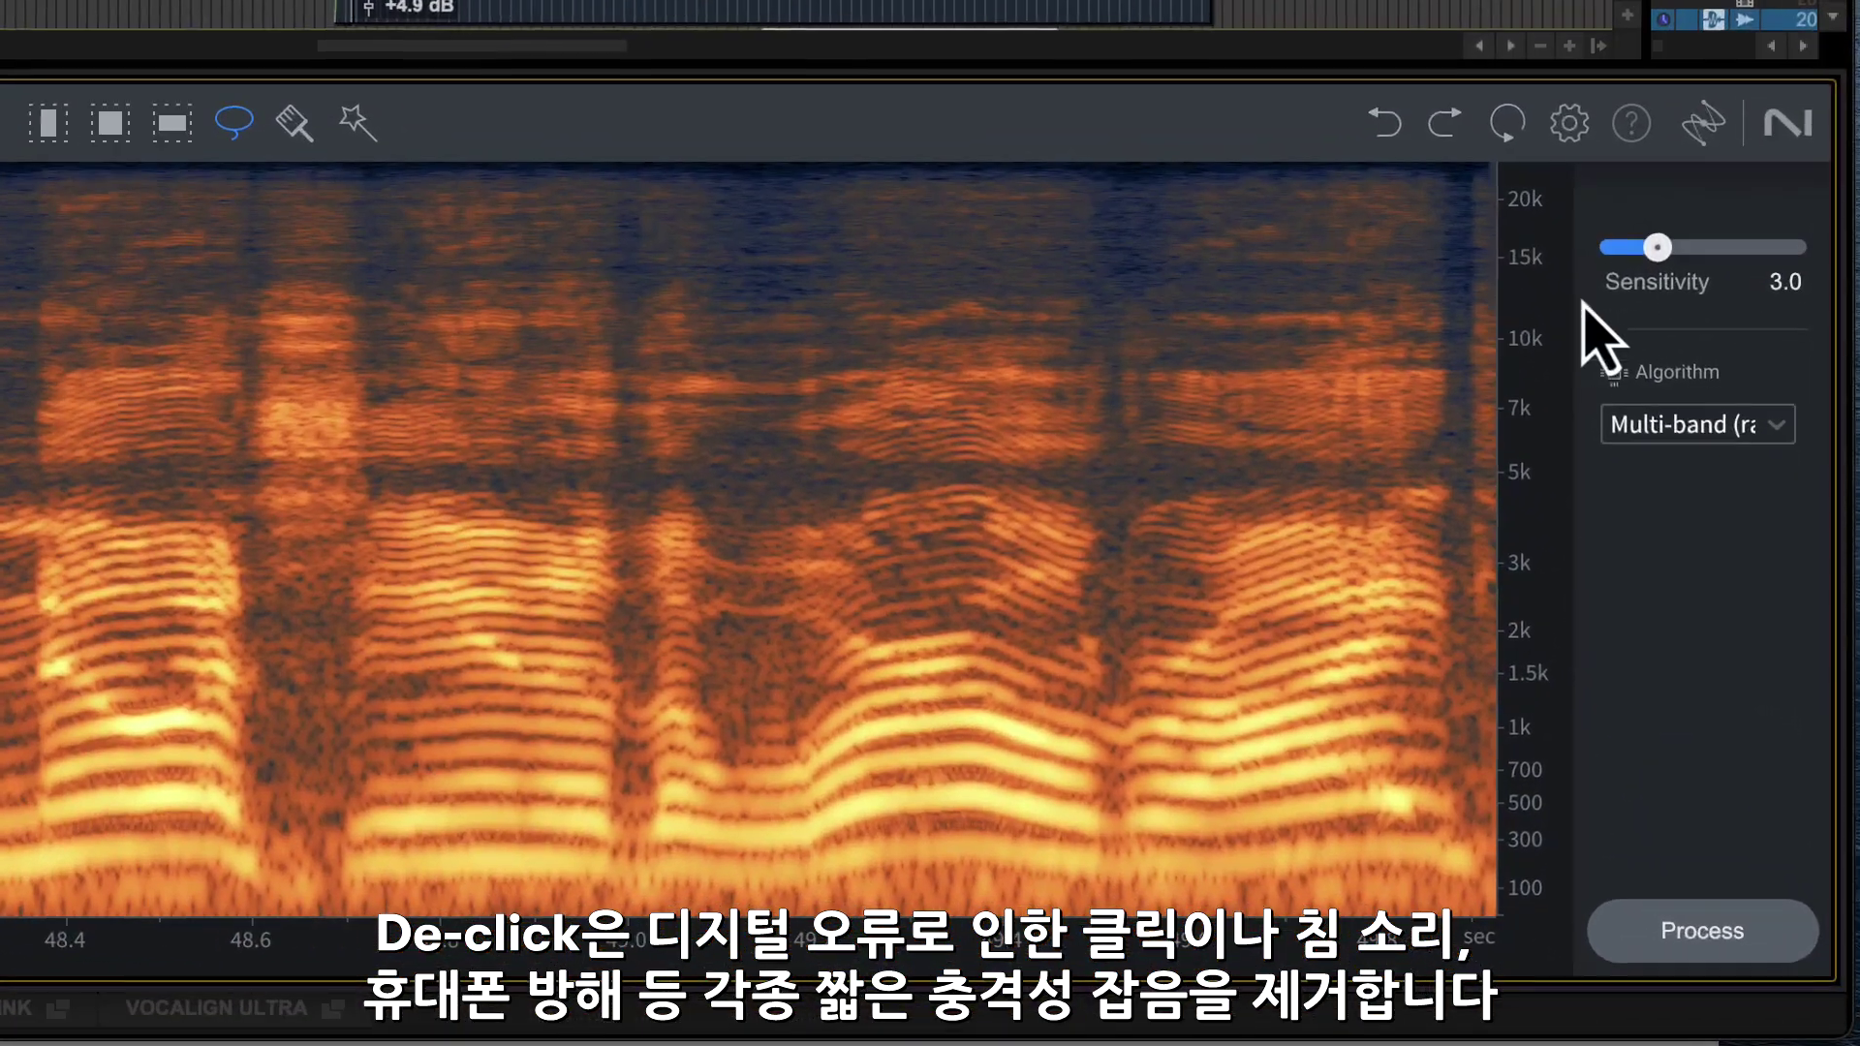
pyautogui.moveTo(1659, 258)
pyautogui.mouseDown()
pyautogui.moveTo(1682, 254)
pyautogui.moveTo(1651, 260)
pyautogui.mouseUp()
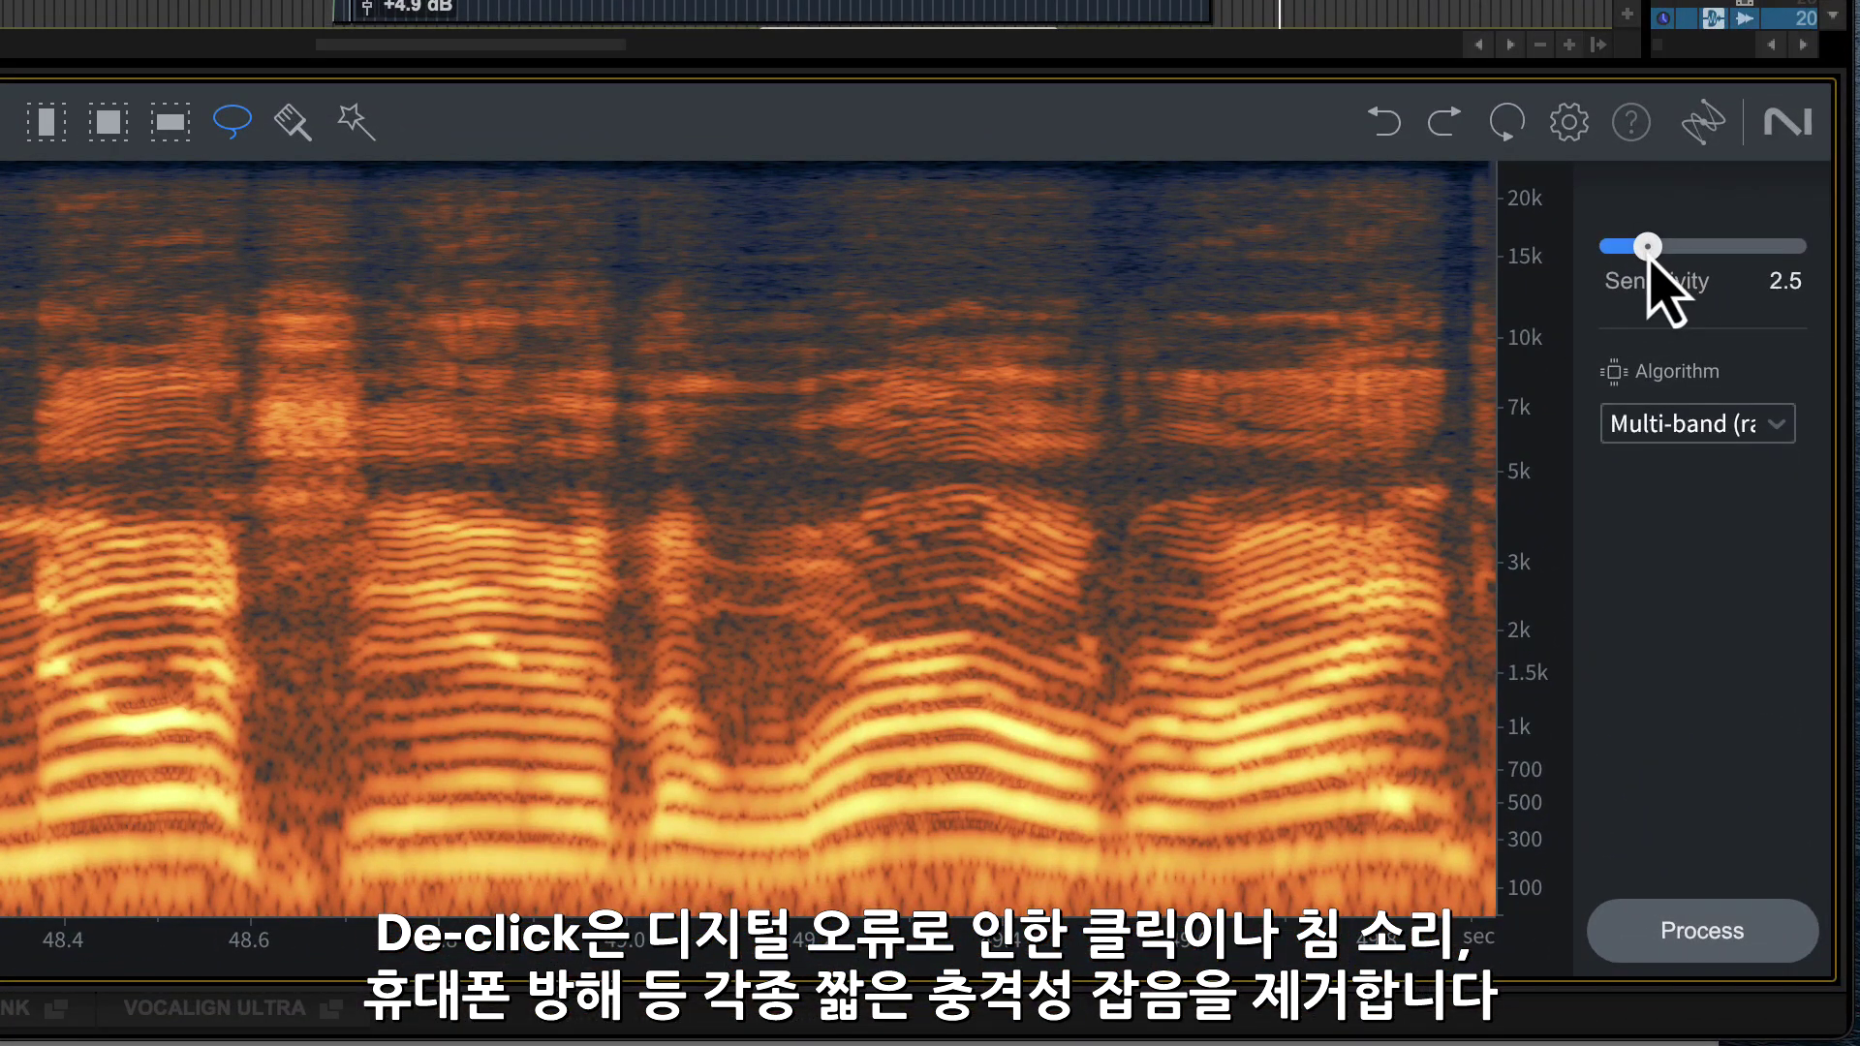
pyautogui.click(1734, 434)
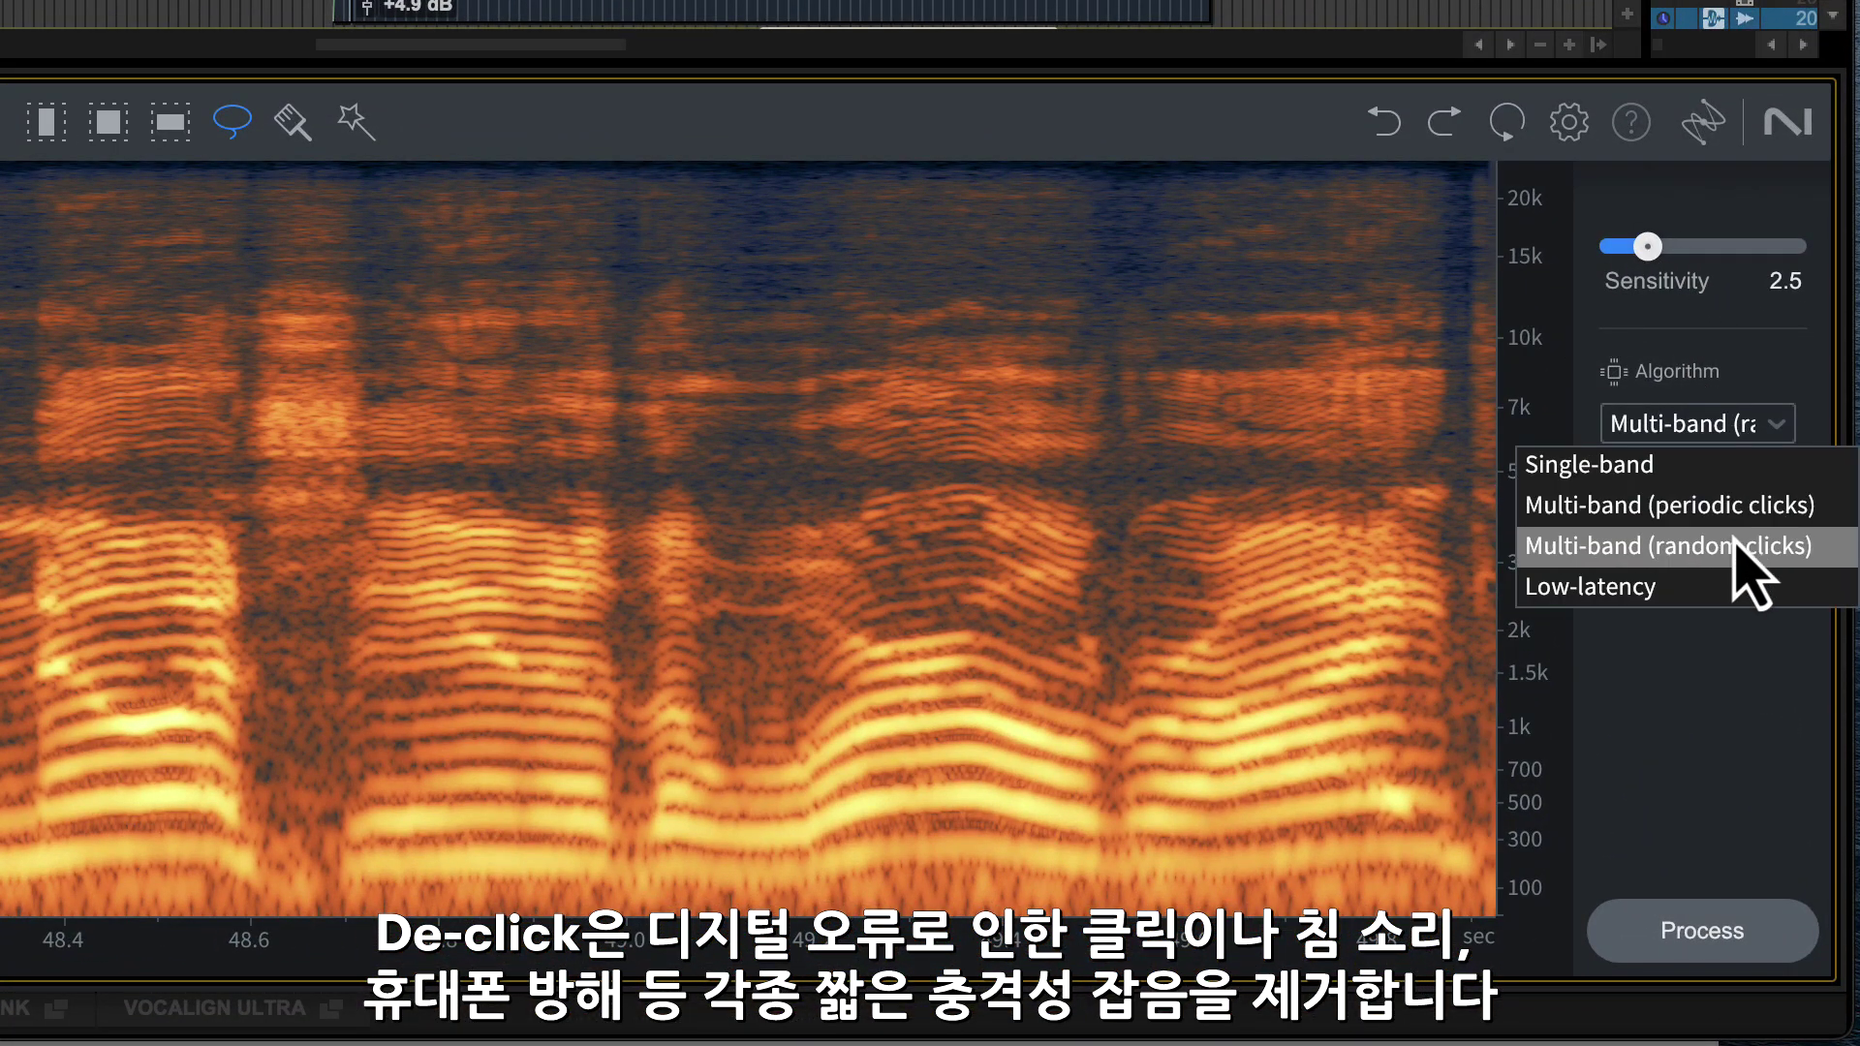
pyautogui.click(1716, 773)
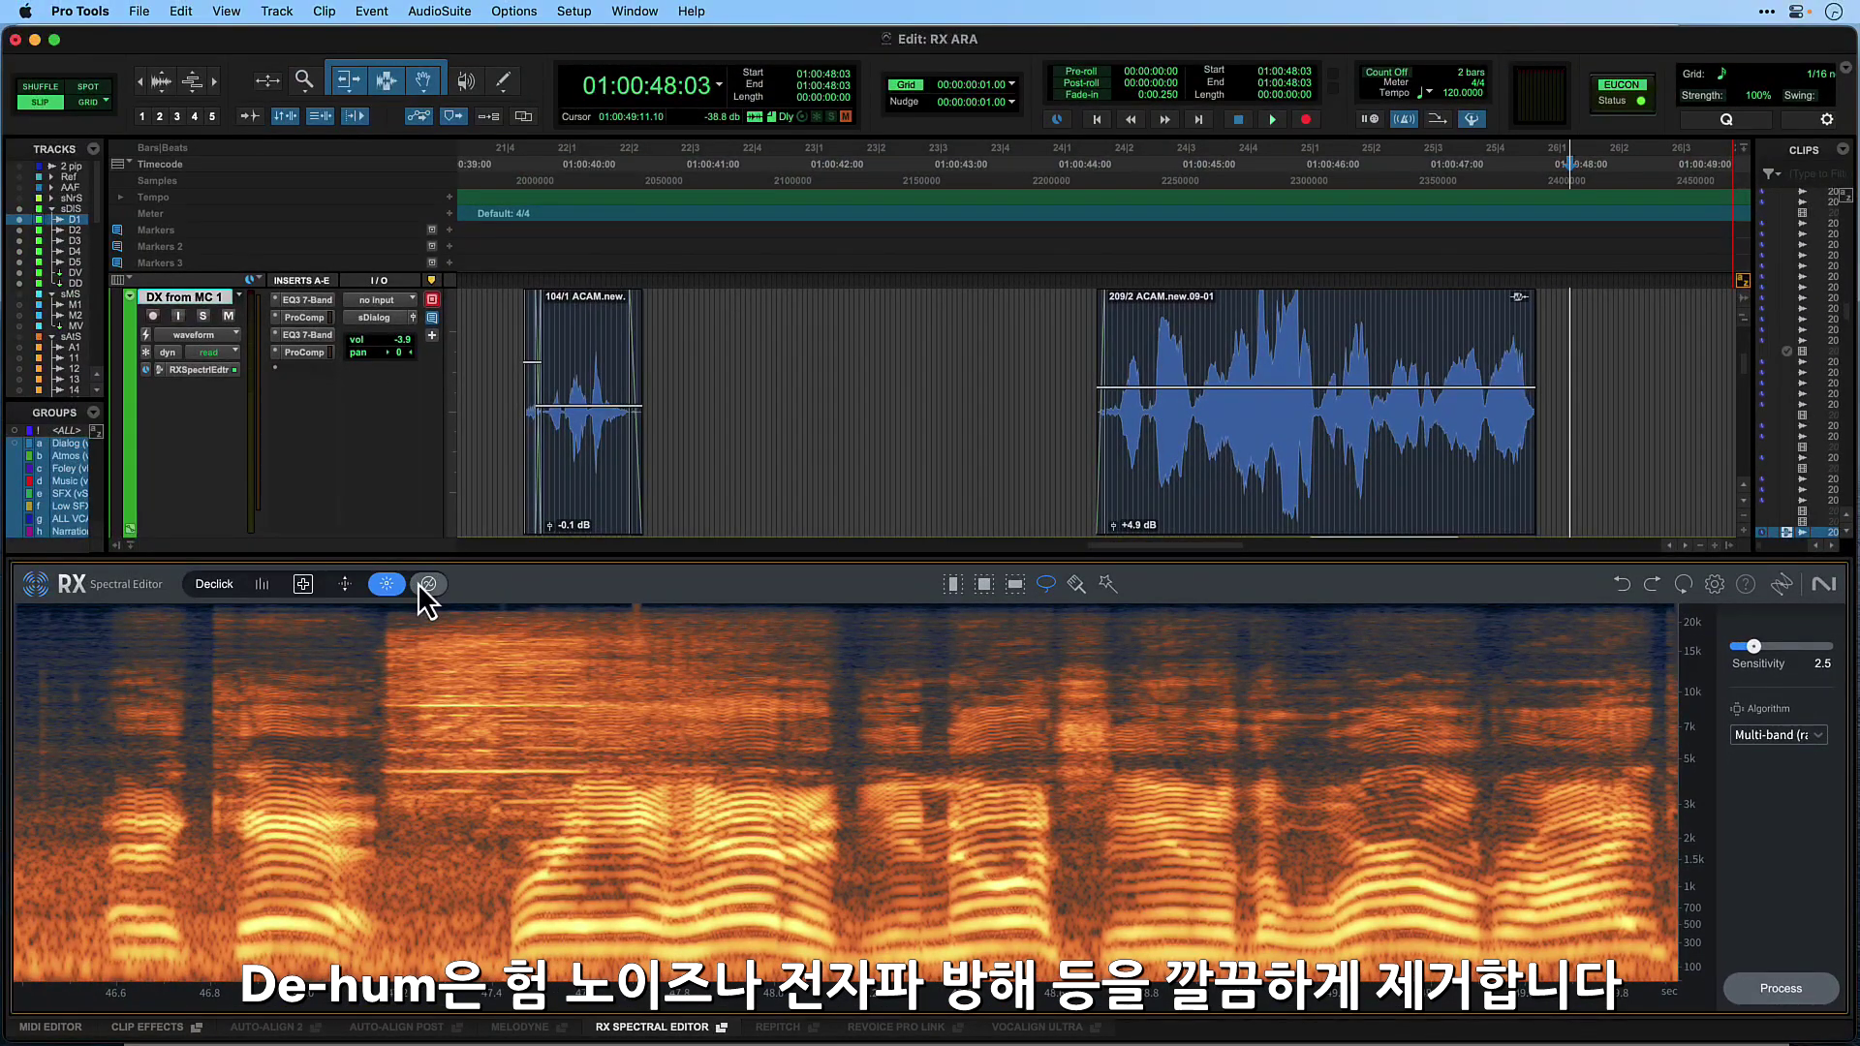
# Set RX Dehum Sensitivity to 5.1
pyautogui.click(428, 584)
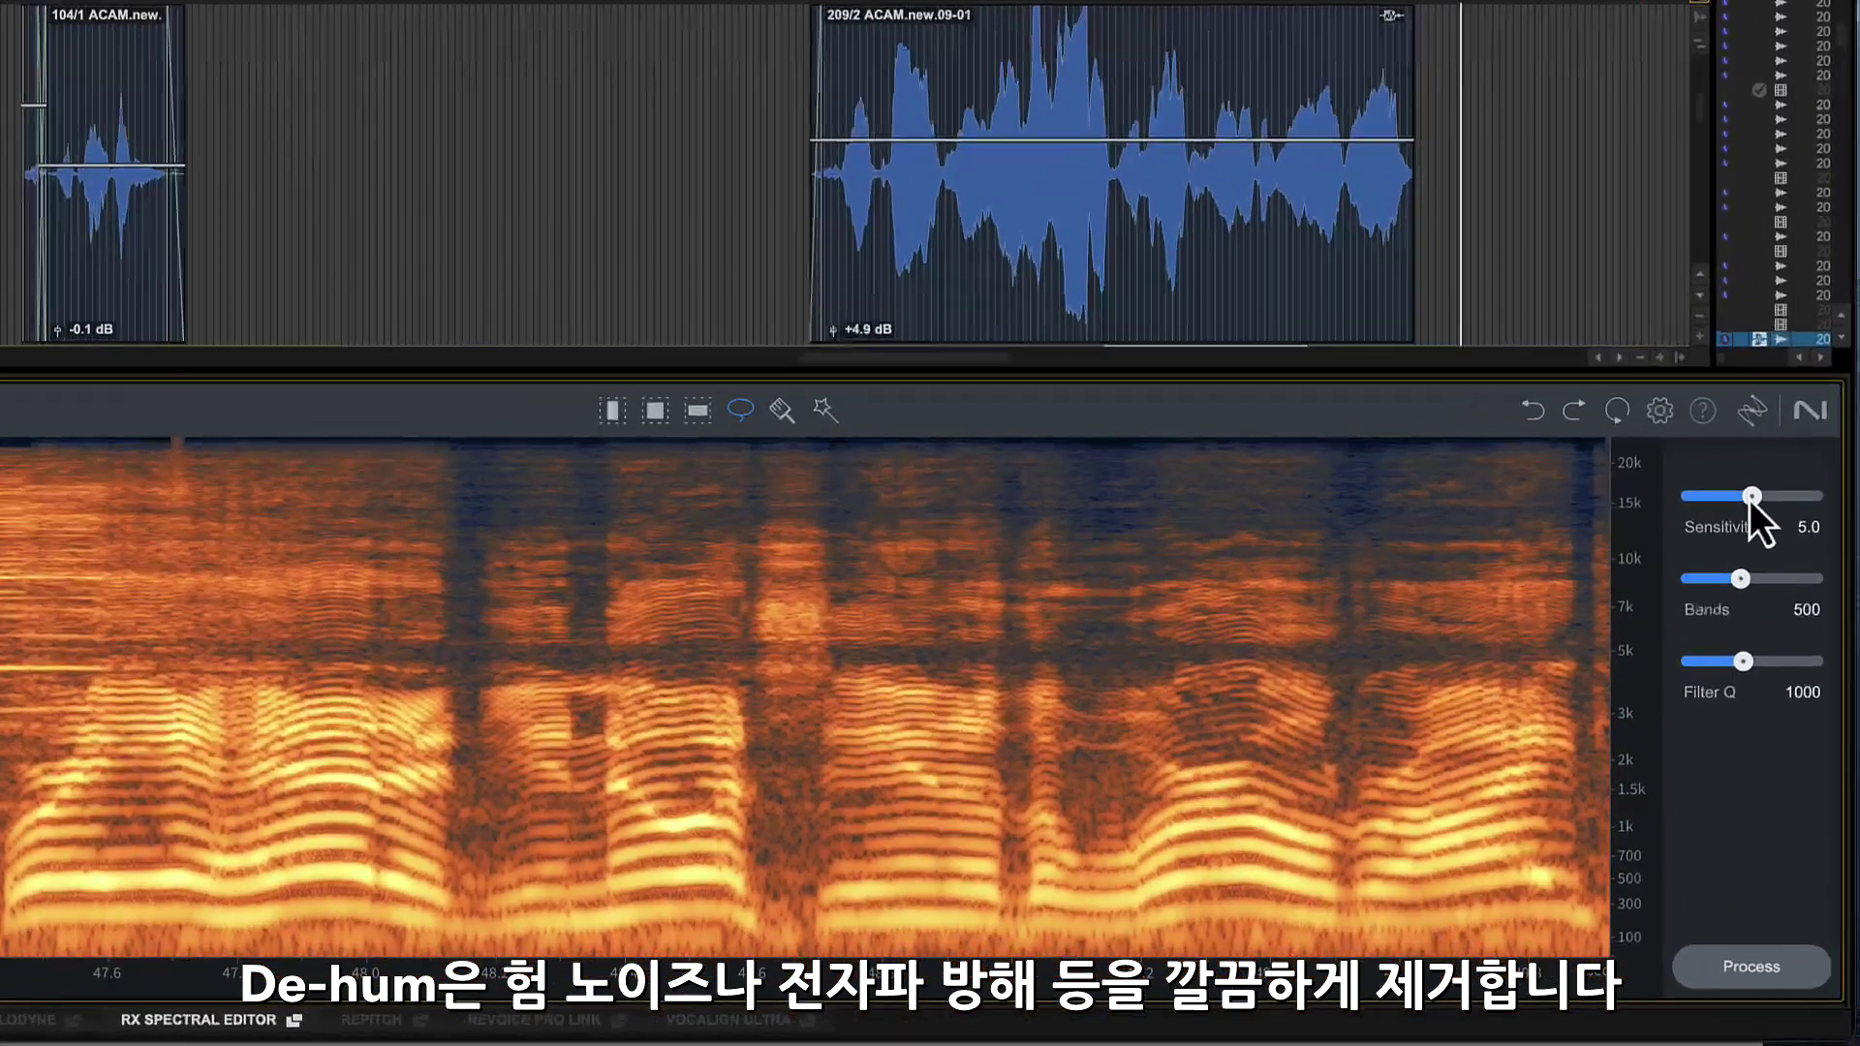
pyautogui.moveTo(1782, 647); pyautogui.dragTo(1790, 647)
pyautogui.moveTo(1713, 266); pyautogui.dragTo(1702, 255)
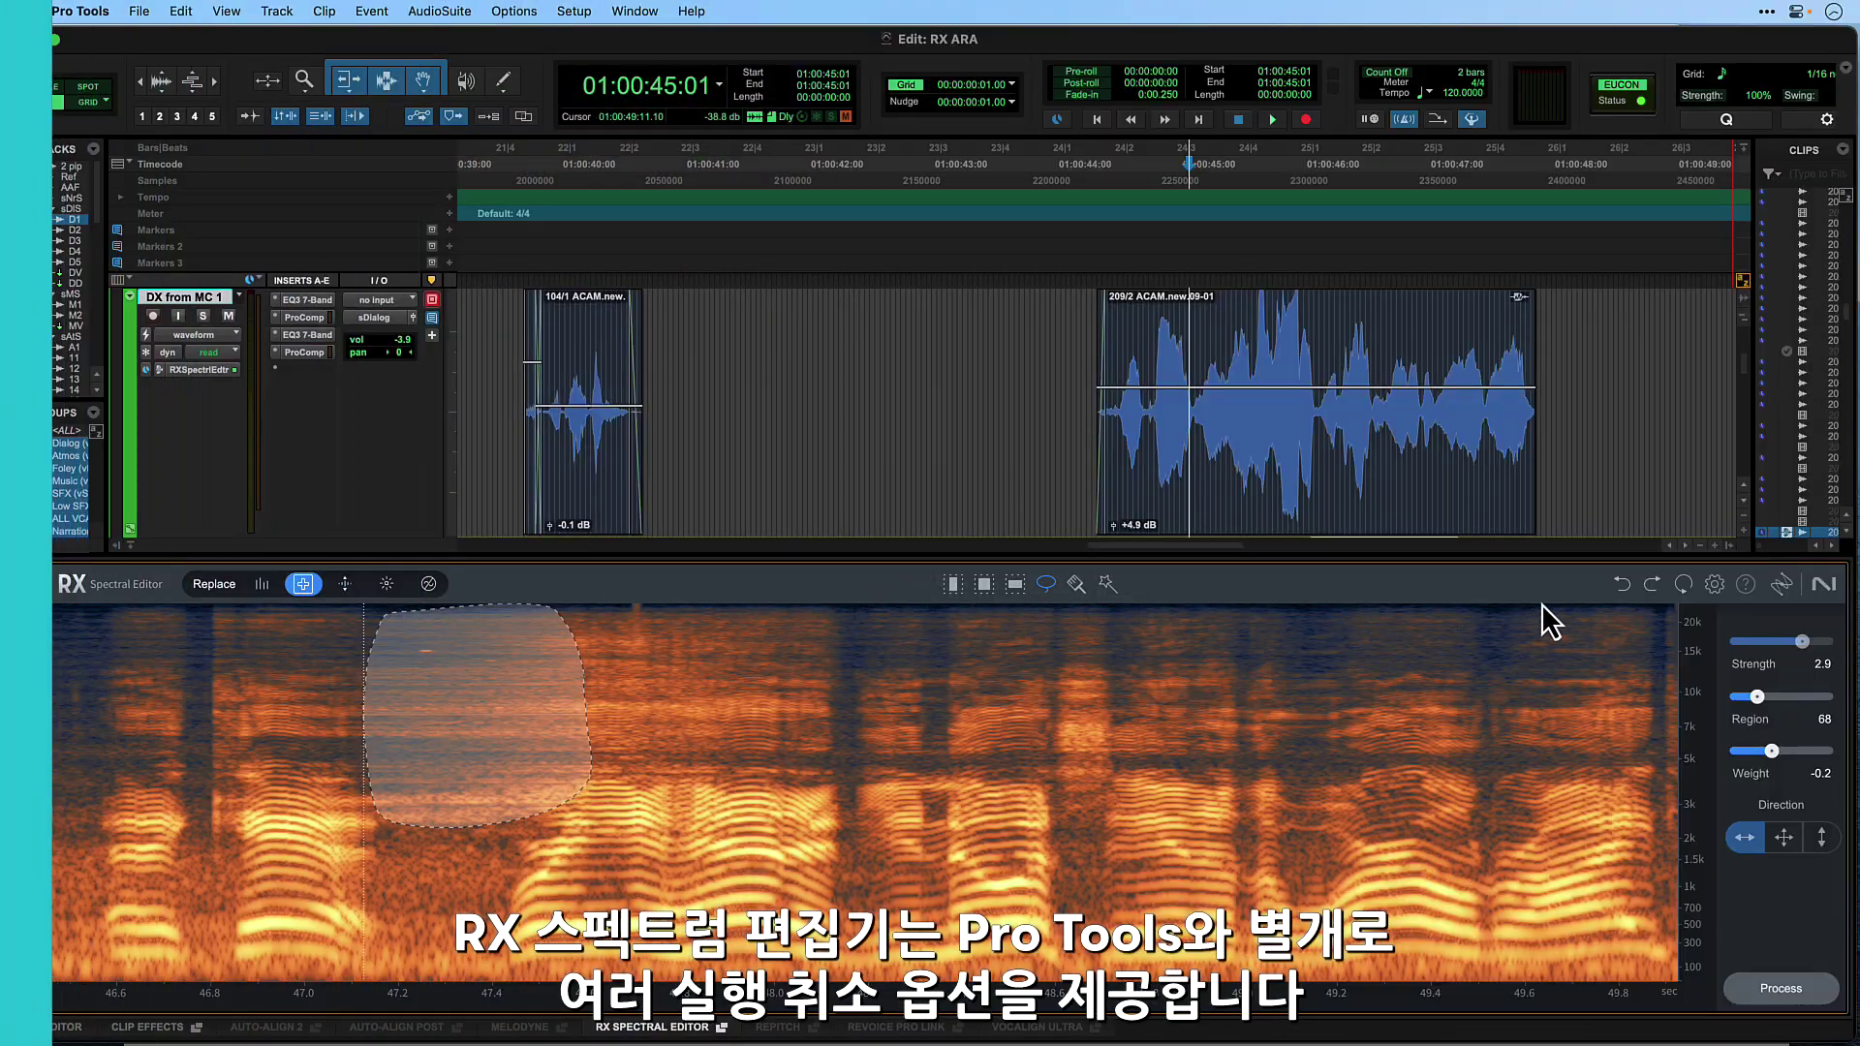
# Undo the squeak repair, then apply −22.42 dB Gain to the selection and deselect
pyautogui.click(1618, 588)
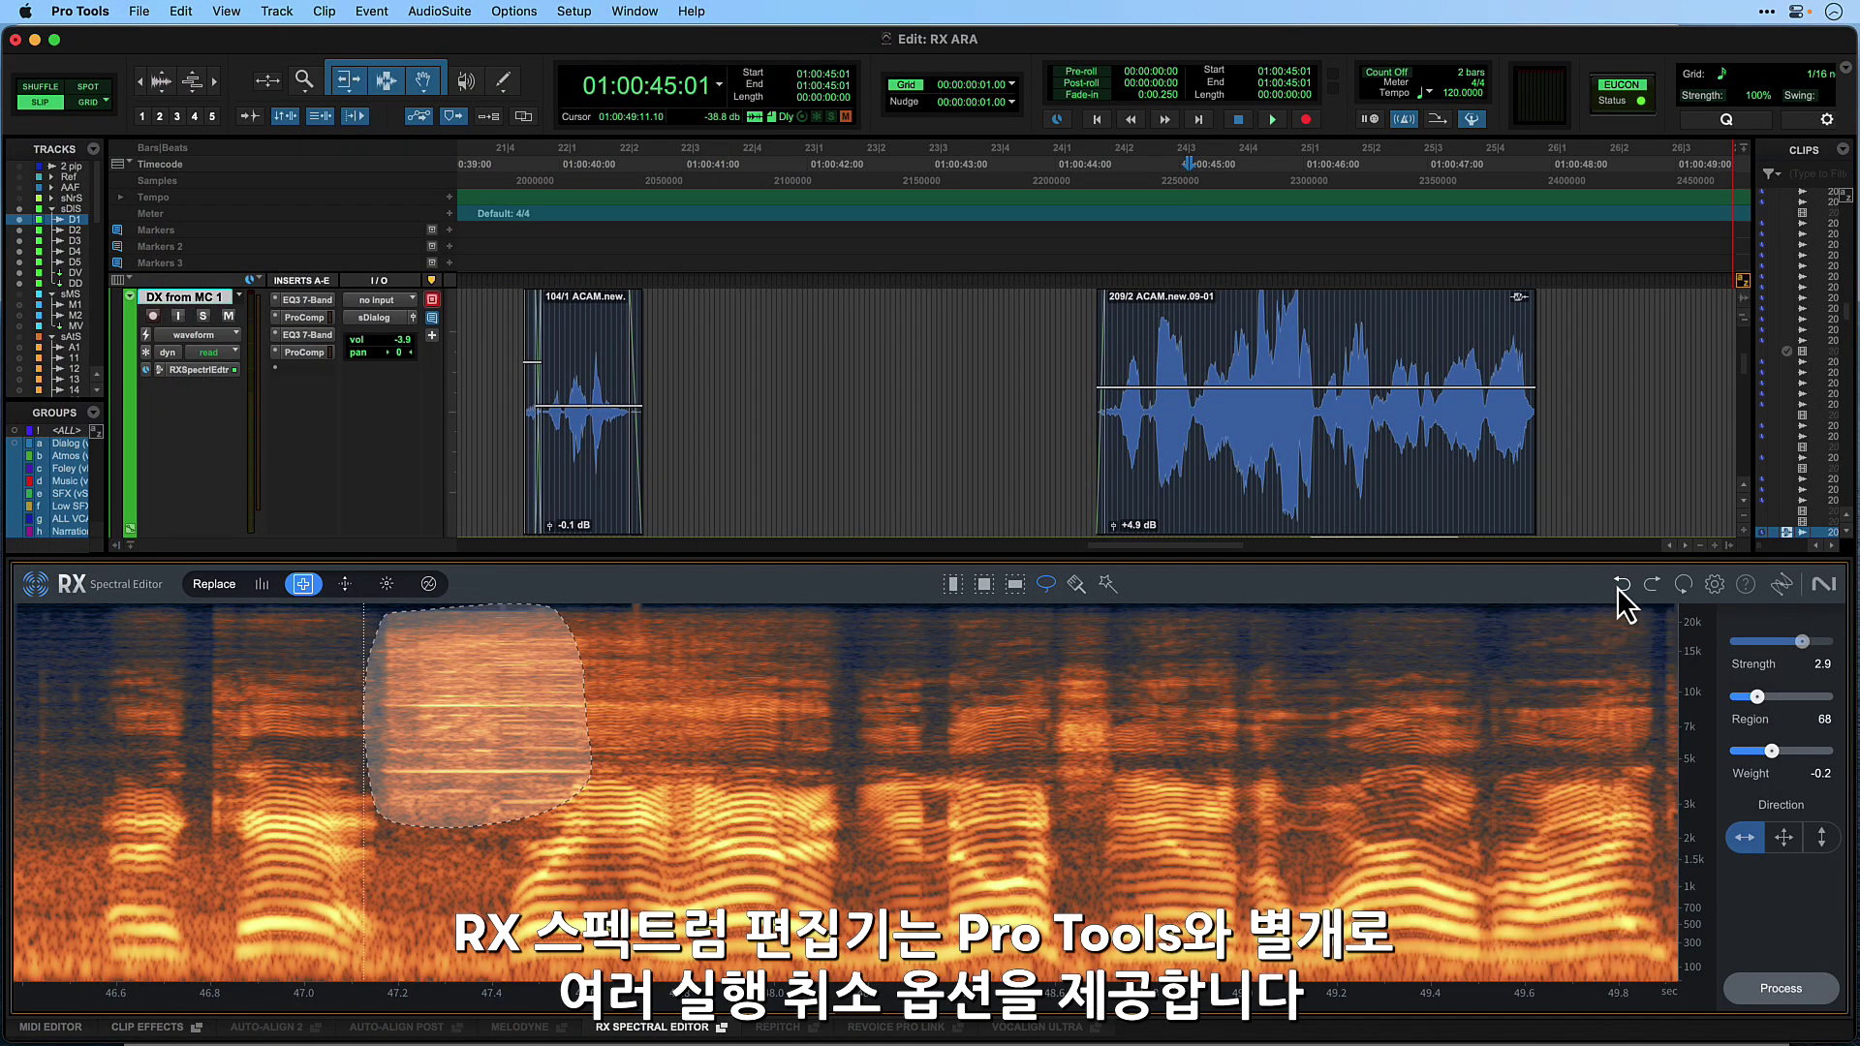
pyautogui.click(349, 585)
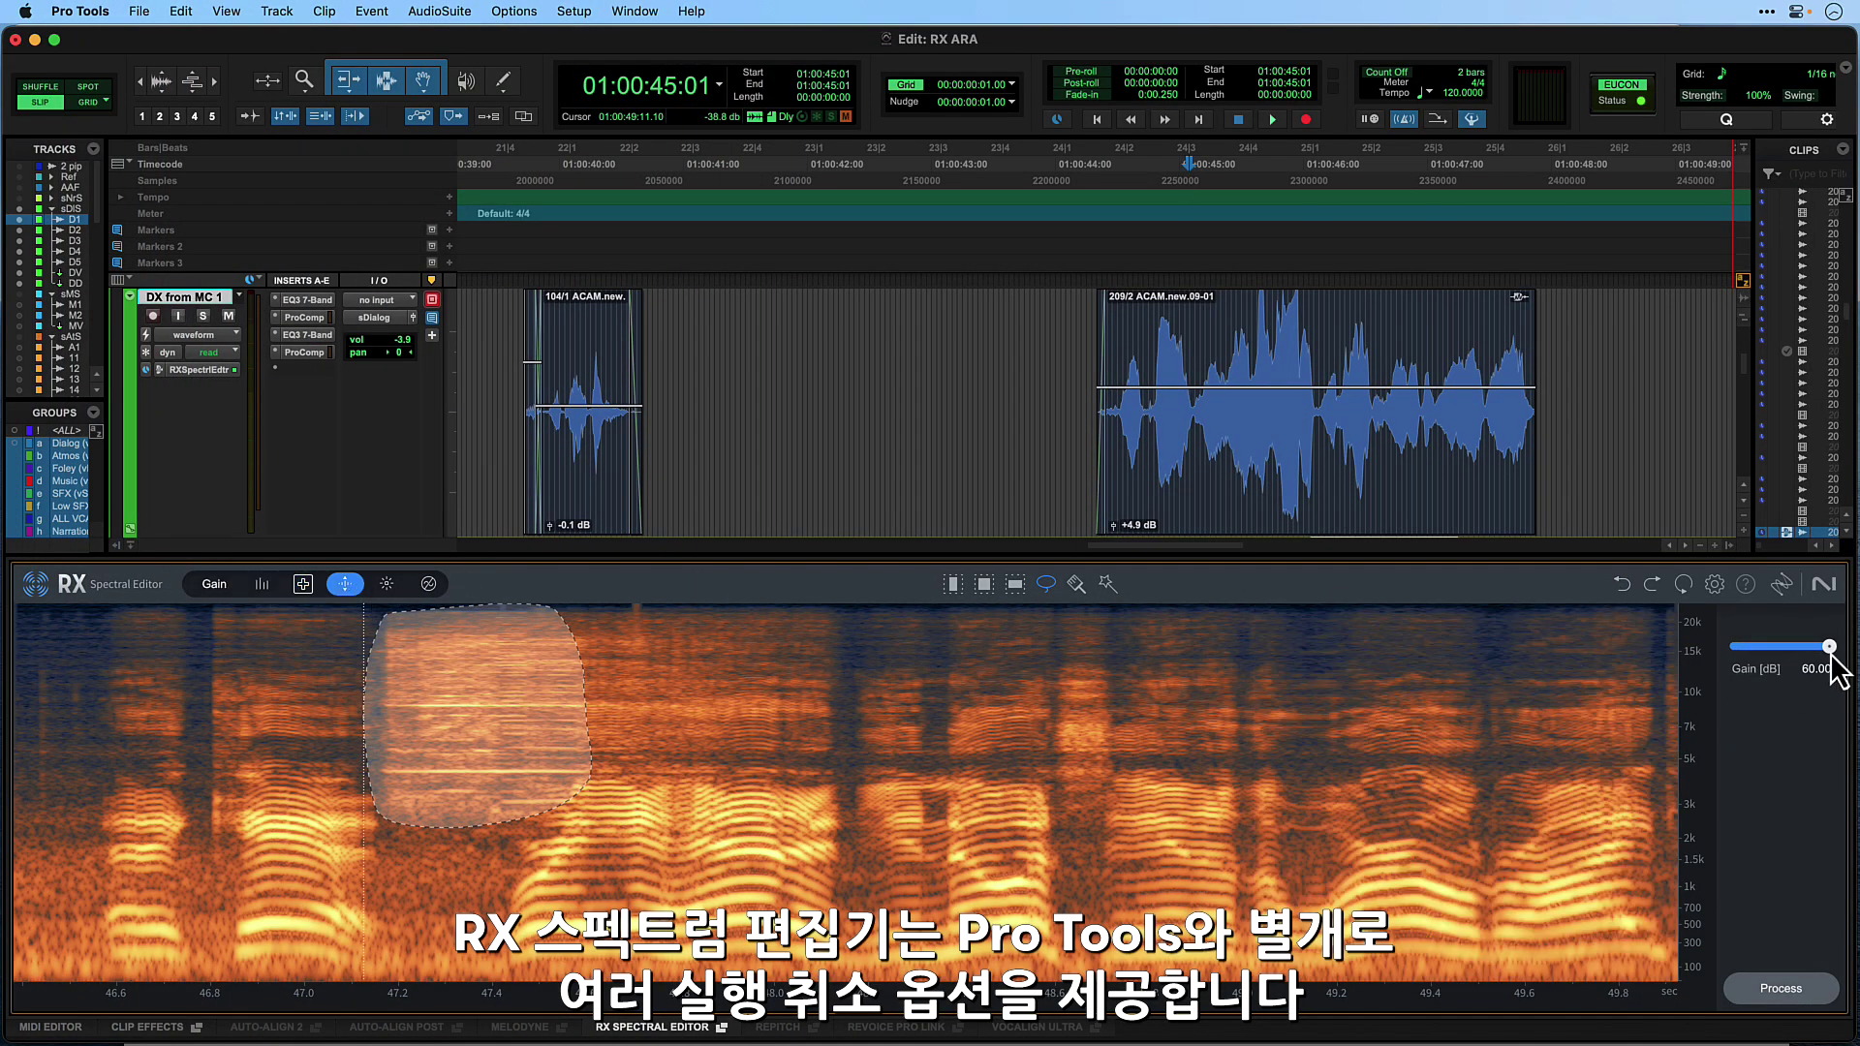
pyautogui.click(1779, 988)
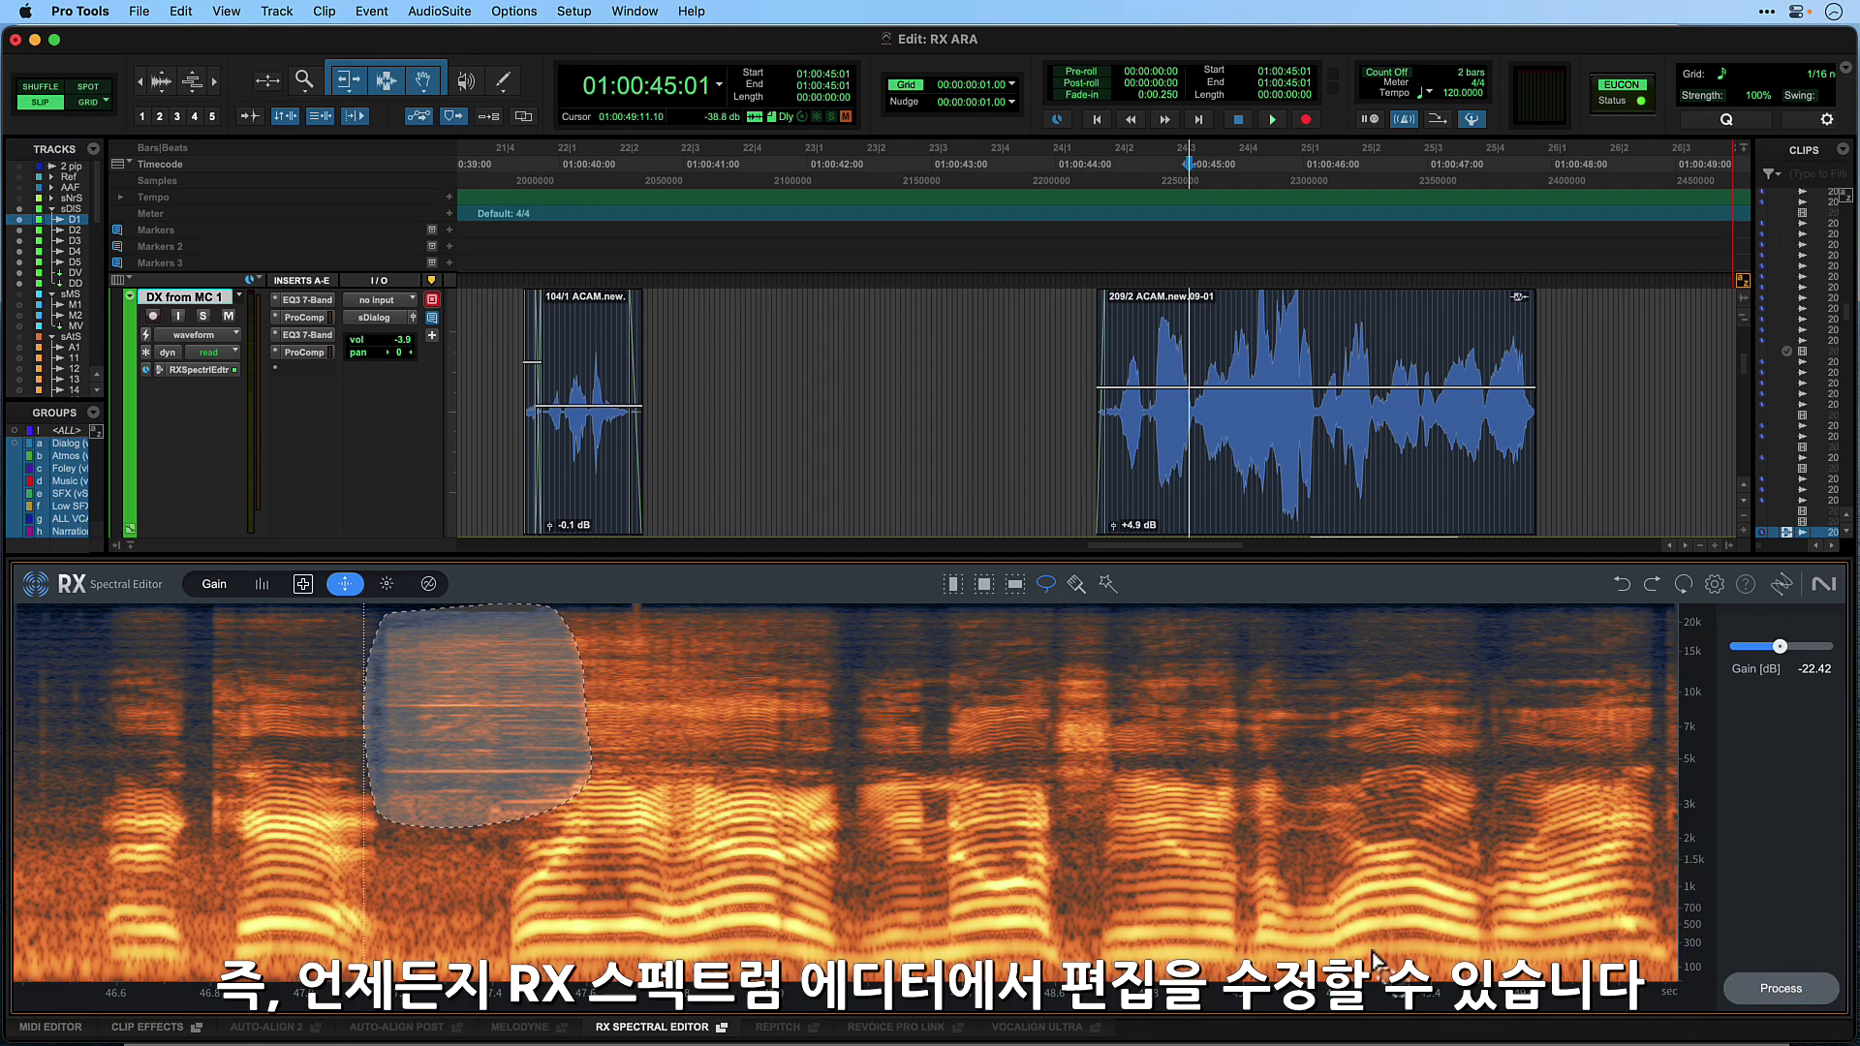
pyautogui.click(291, 893)
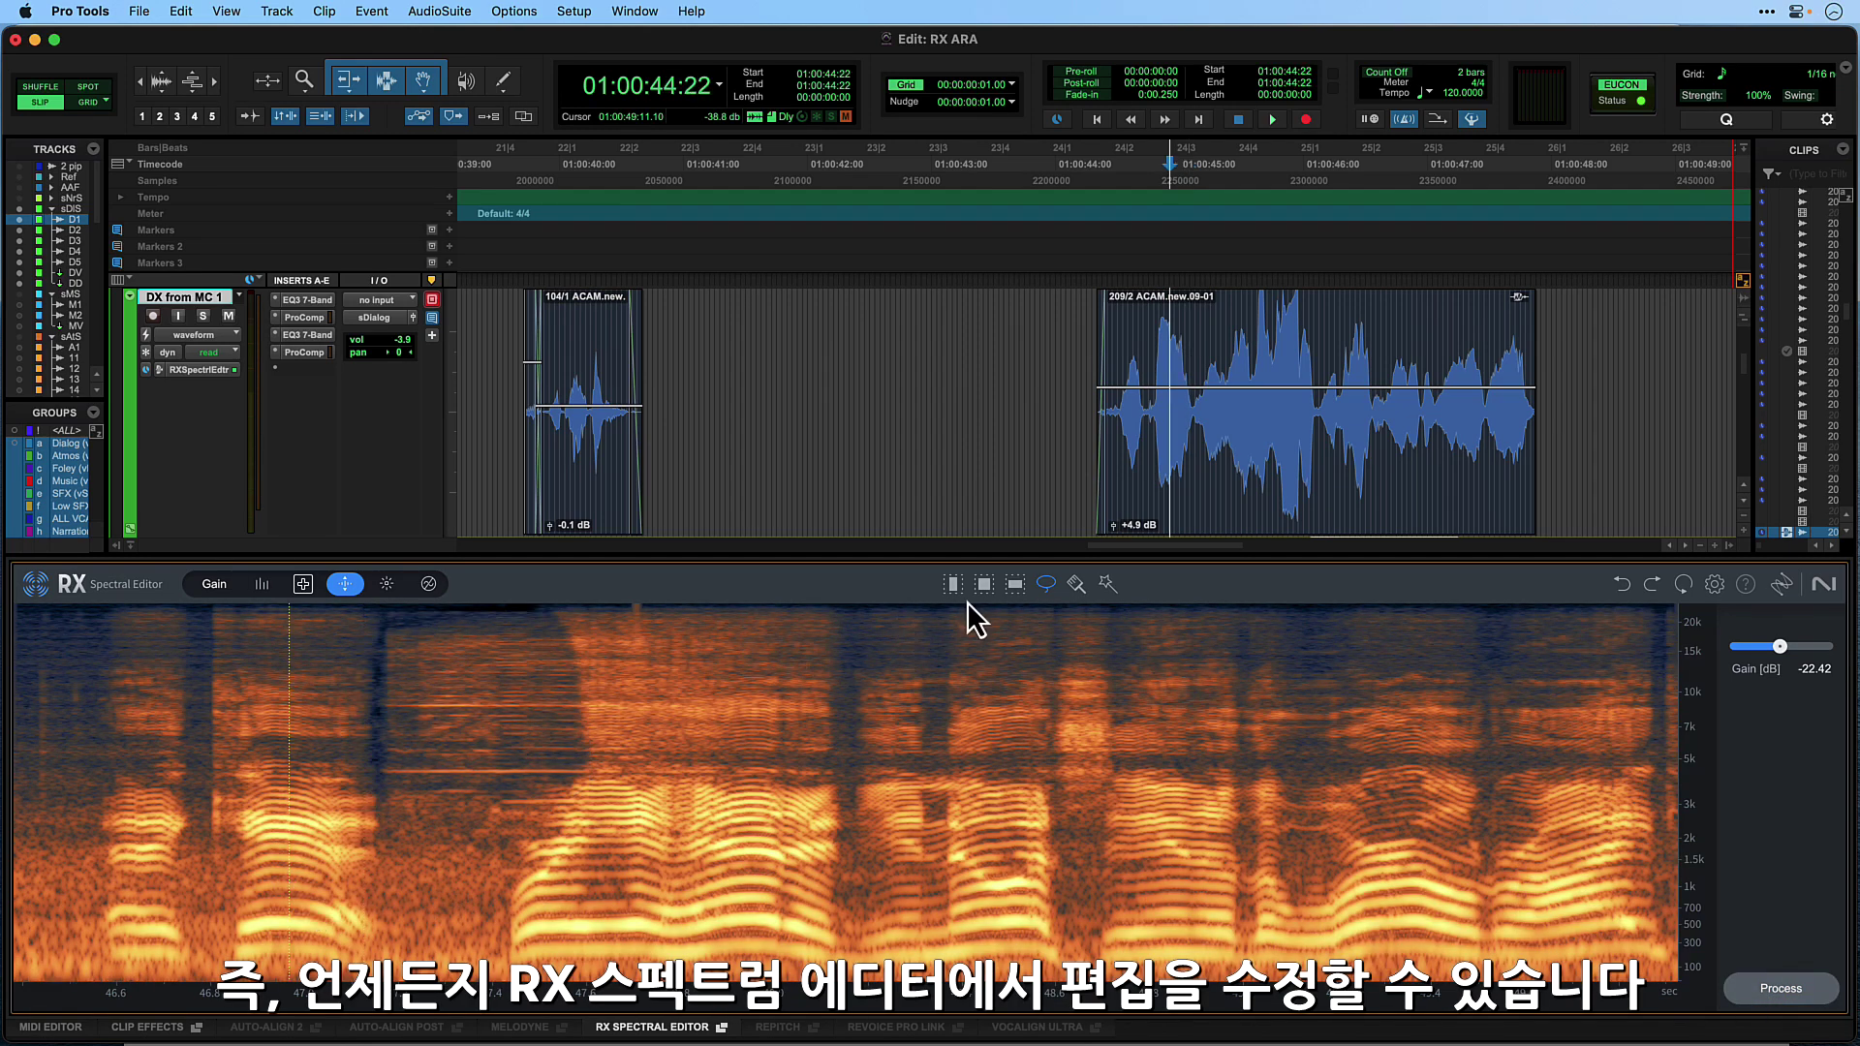
# Select everything below about 2 kHz, apply Dehum and Attenuate, then undo the attenuation
pyautogui.moveTo(640, 839); pyautogui.dragTo(615, 951)
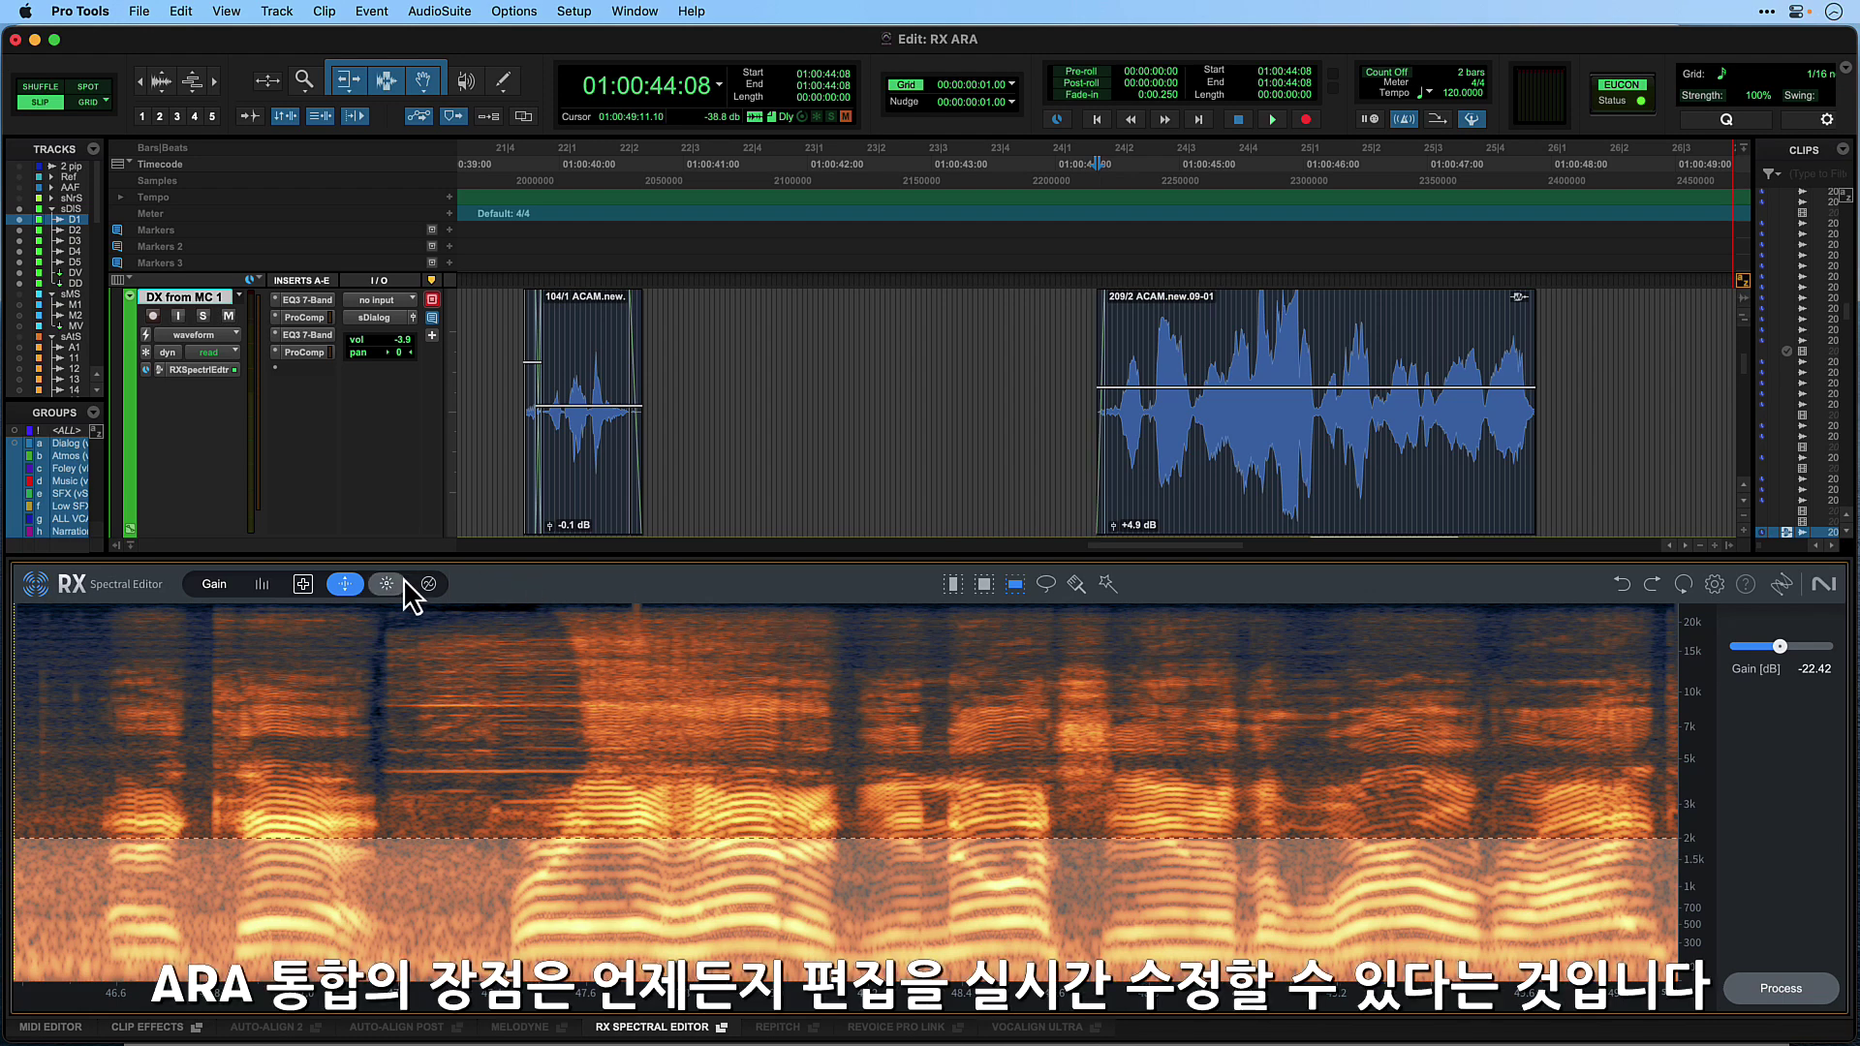
pyautogui.click(428, 583)
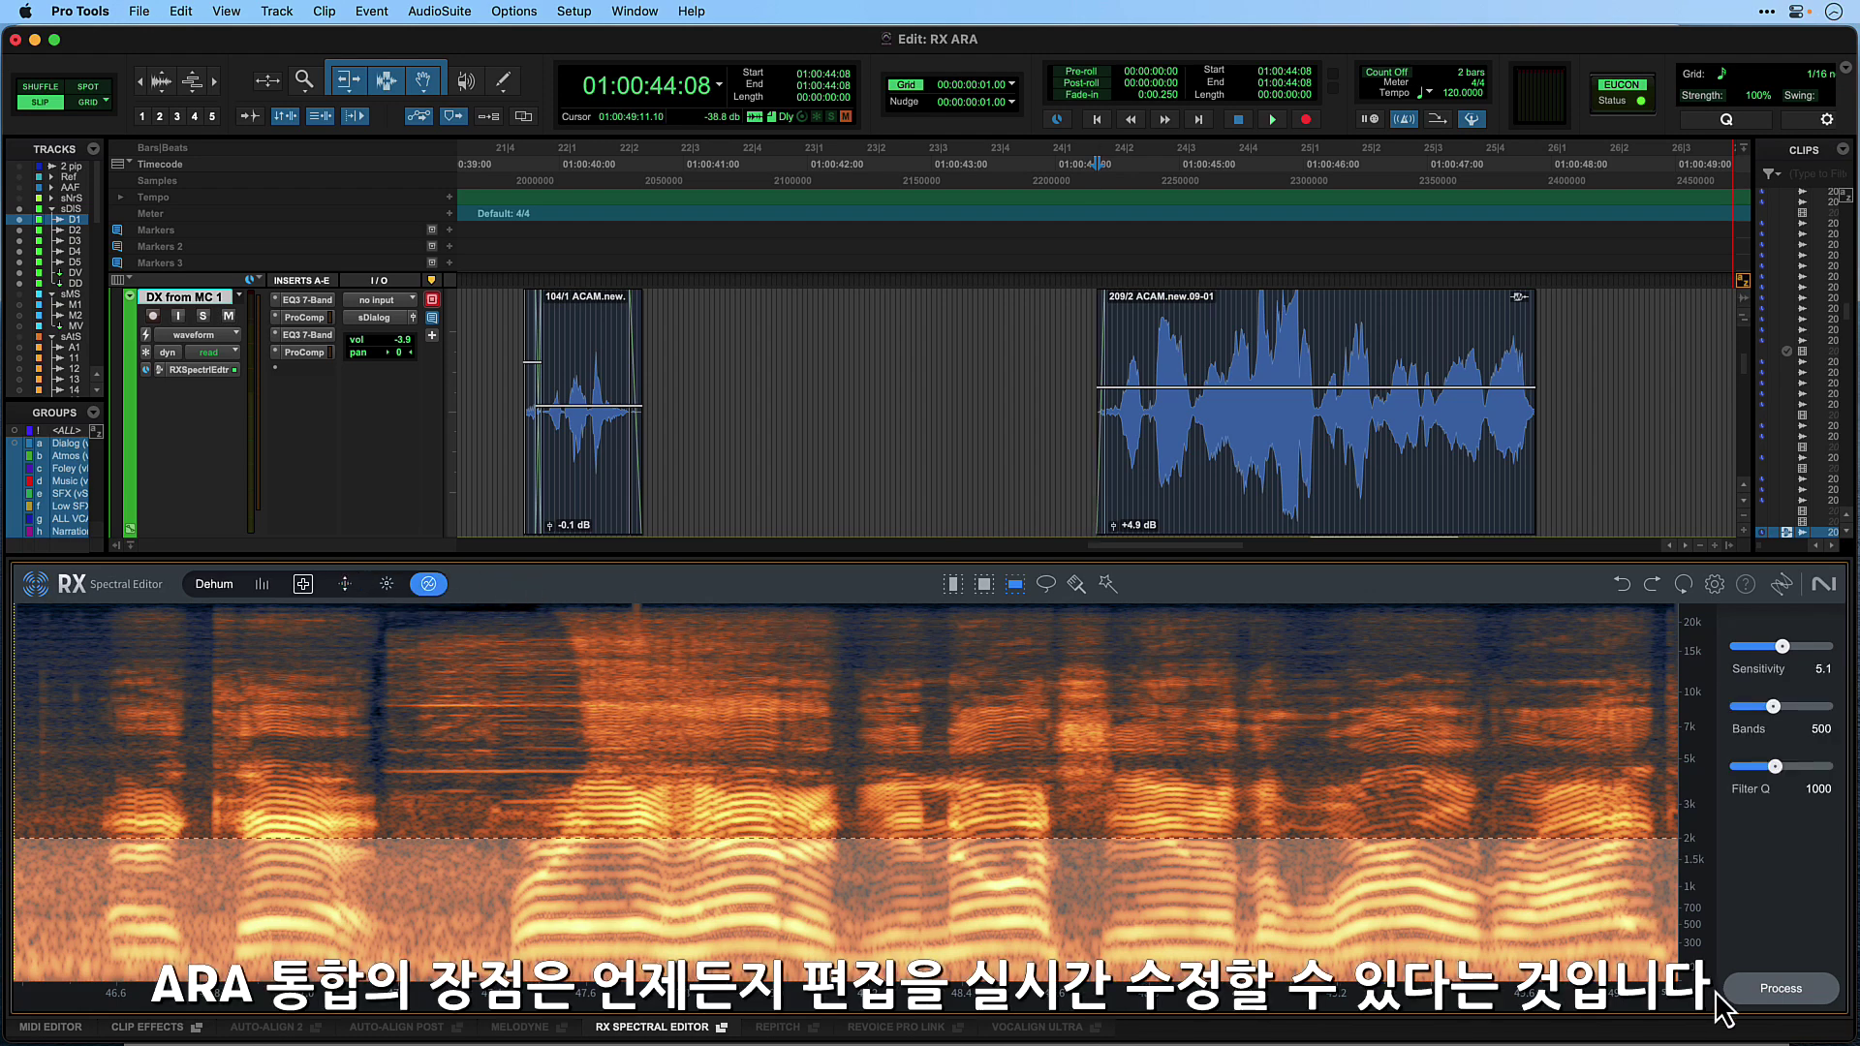
pyautogui.click(1779, 992)
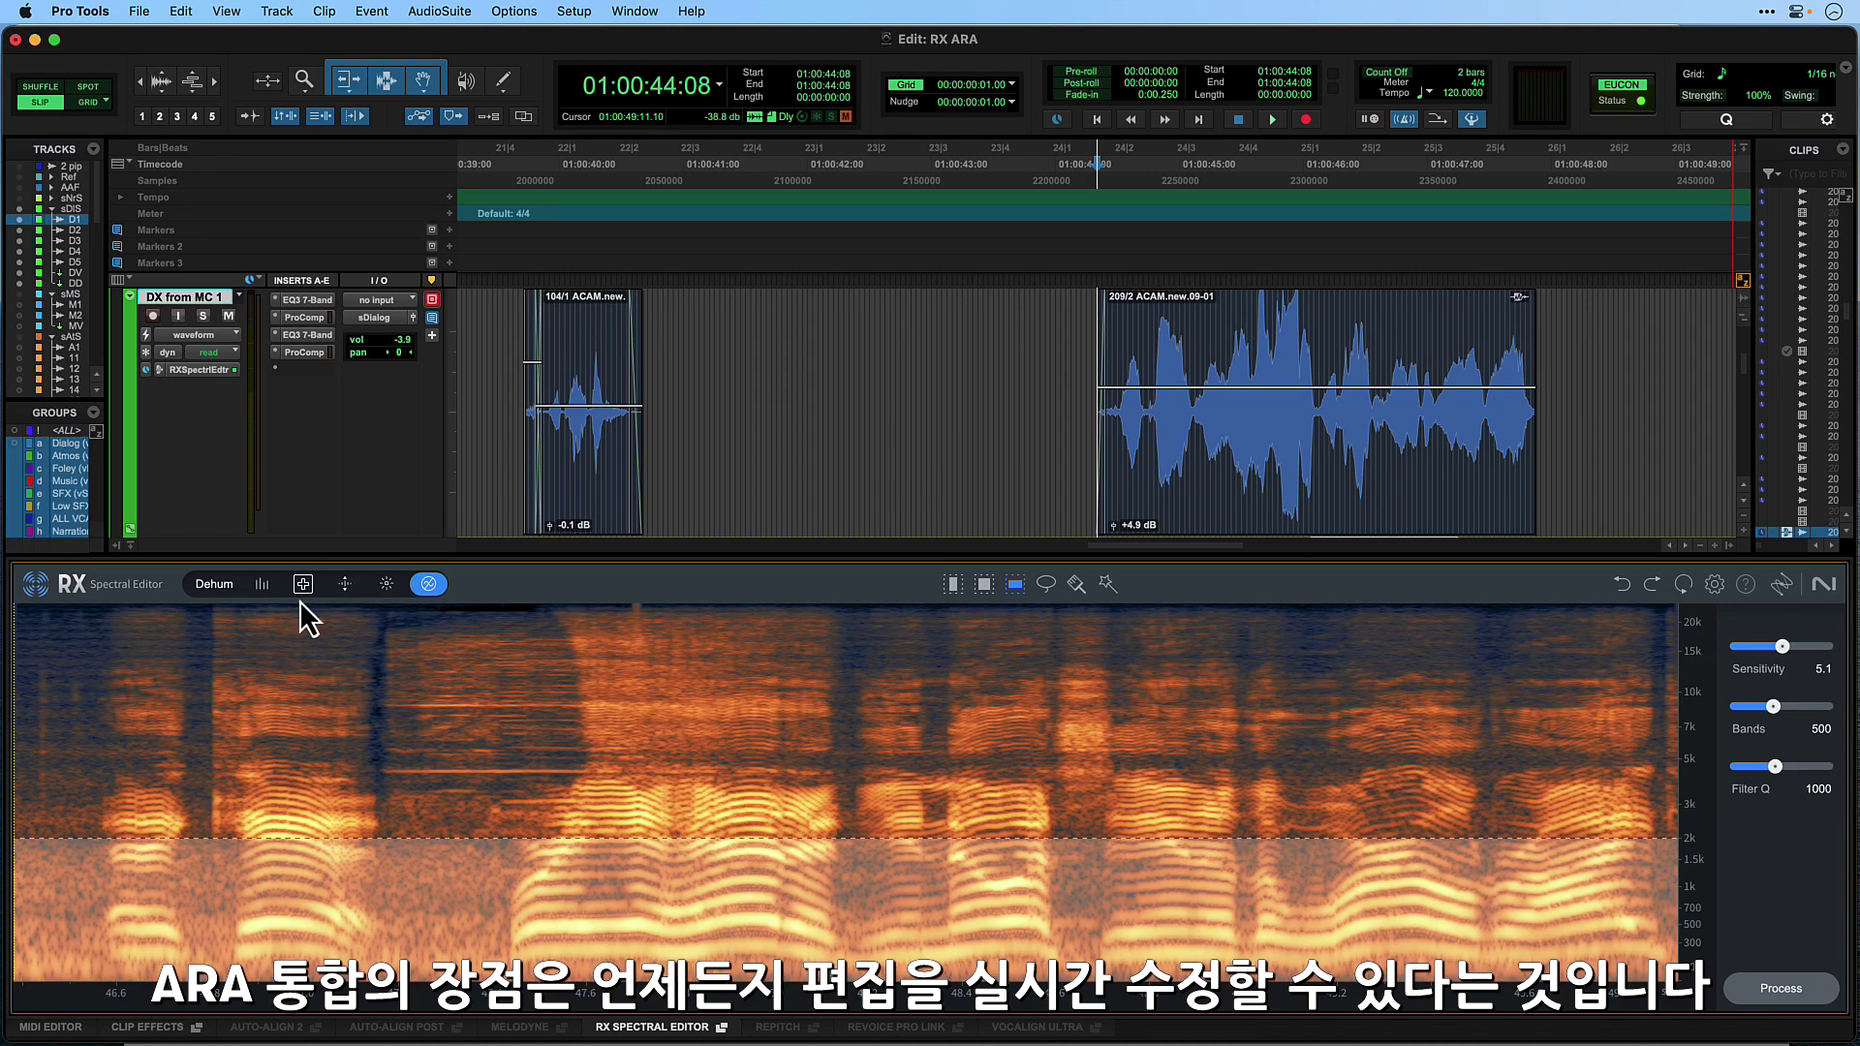
pyautogui.click(271, 585)
pyautogui.click(1779, 990)
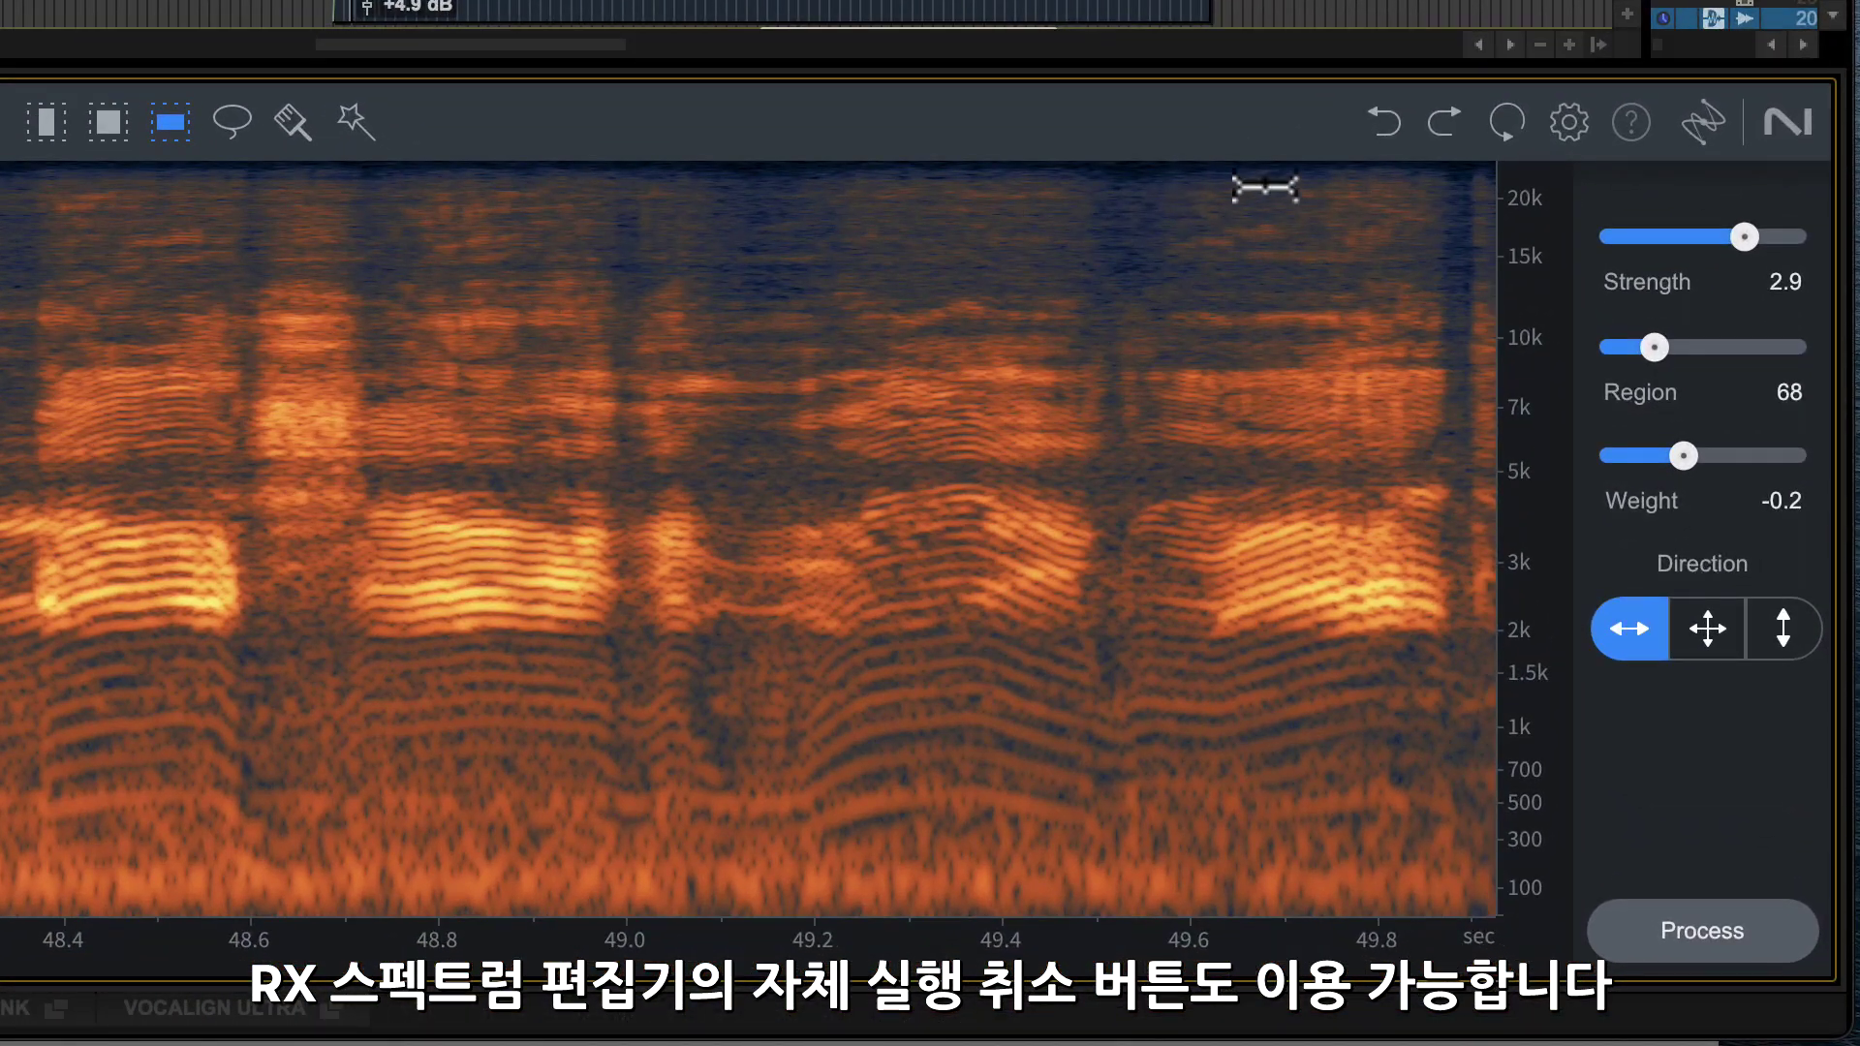
pyautogui.click(1379, 128)
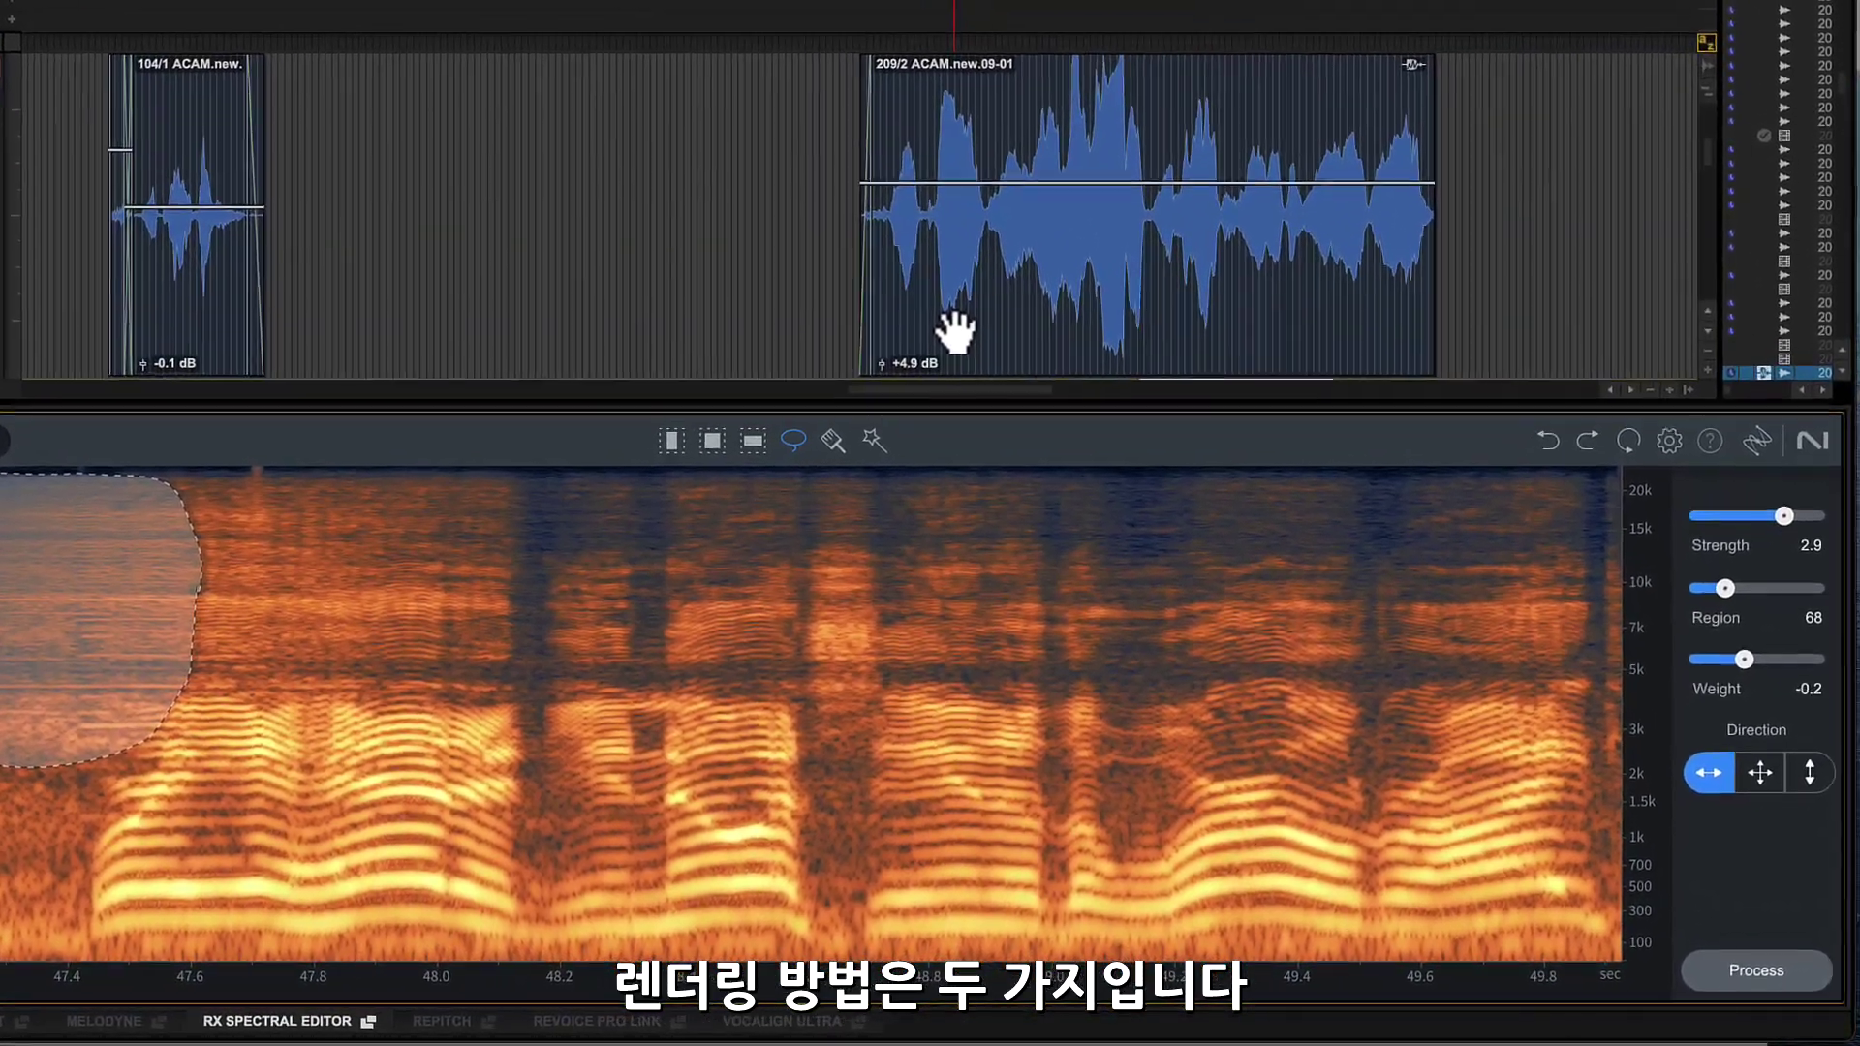
# Render the RX Spectral Editor edits into the 209/2 ACAM.new.09-01 clip
pyautogui.rightClick(1014, 358)
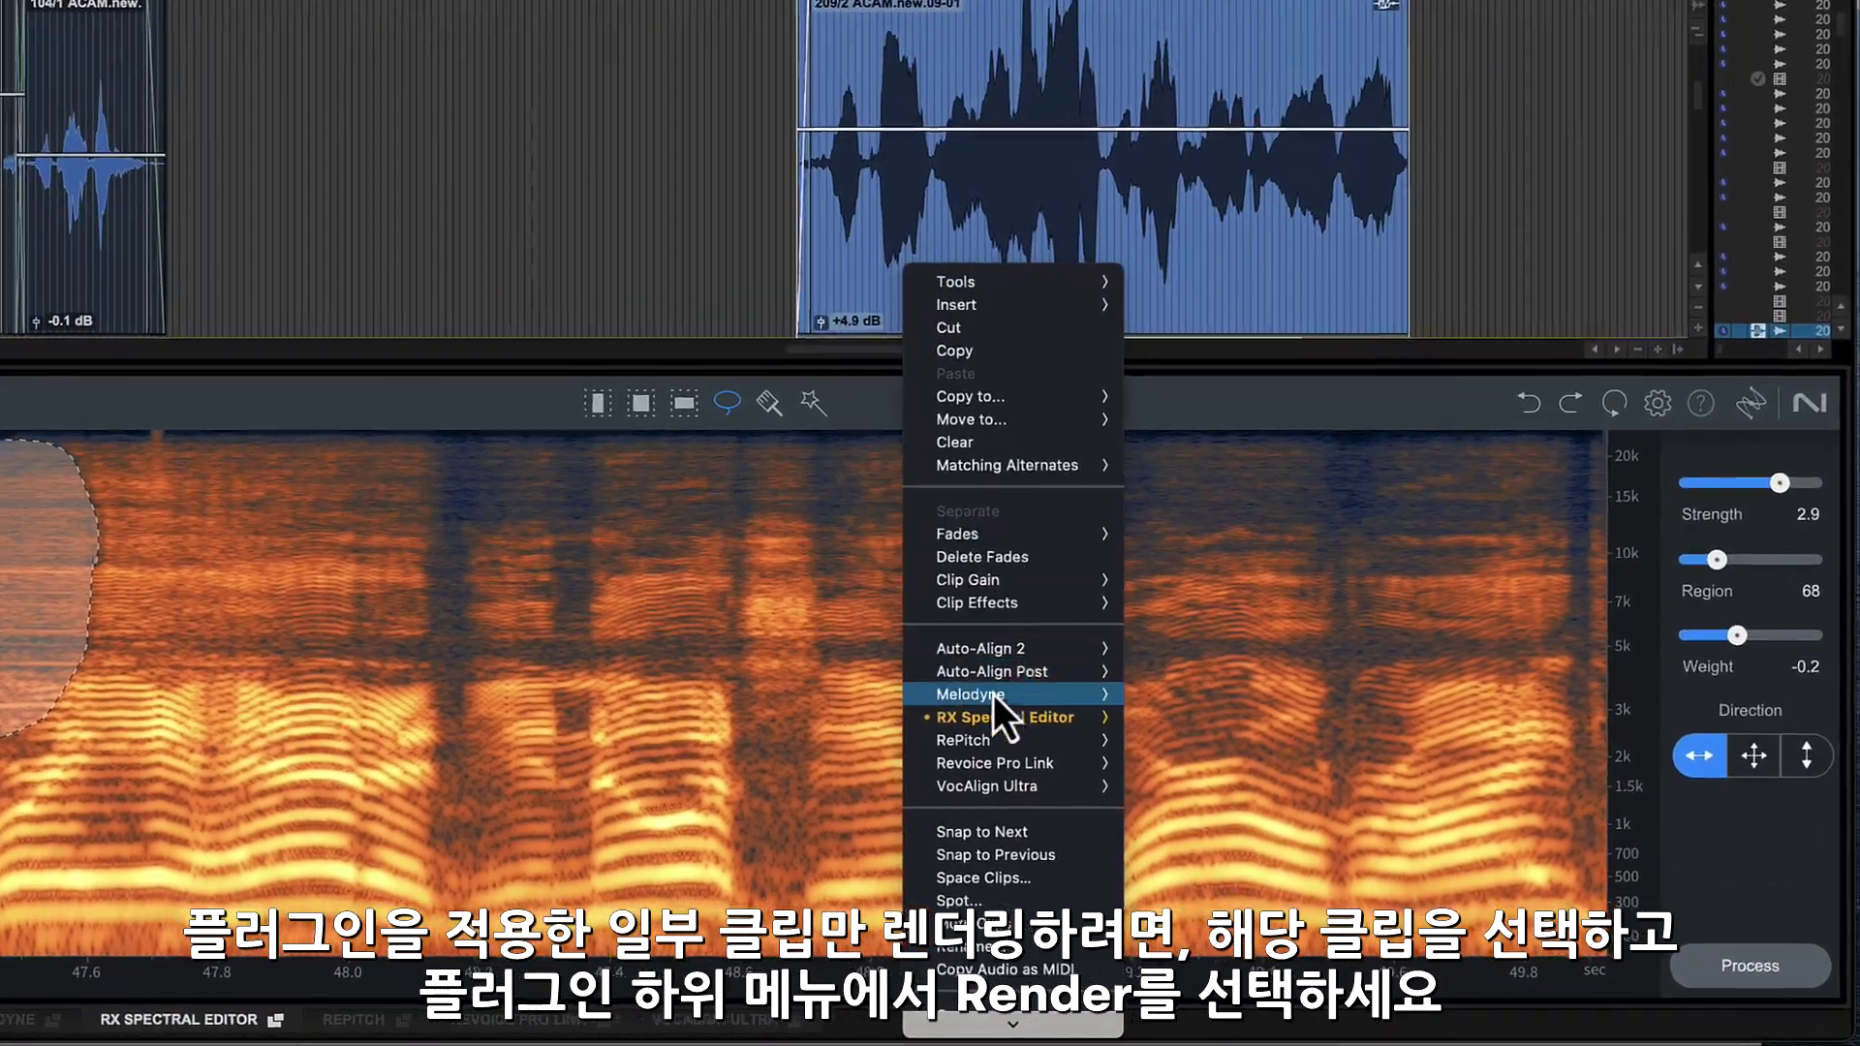
pyautogui.moveTo(998, 718)
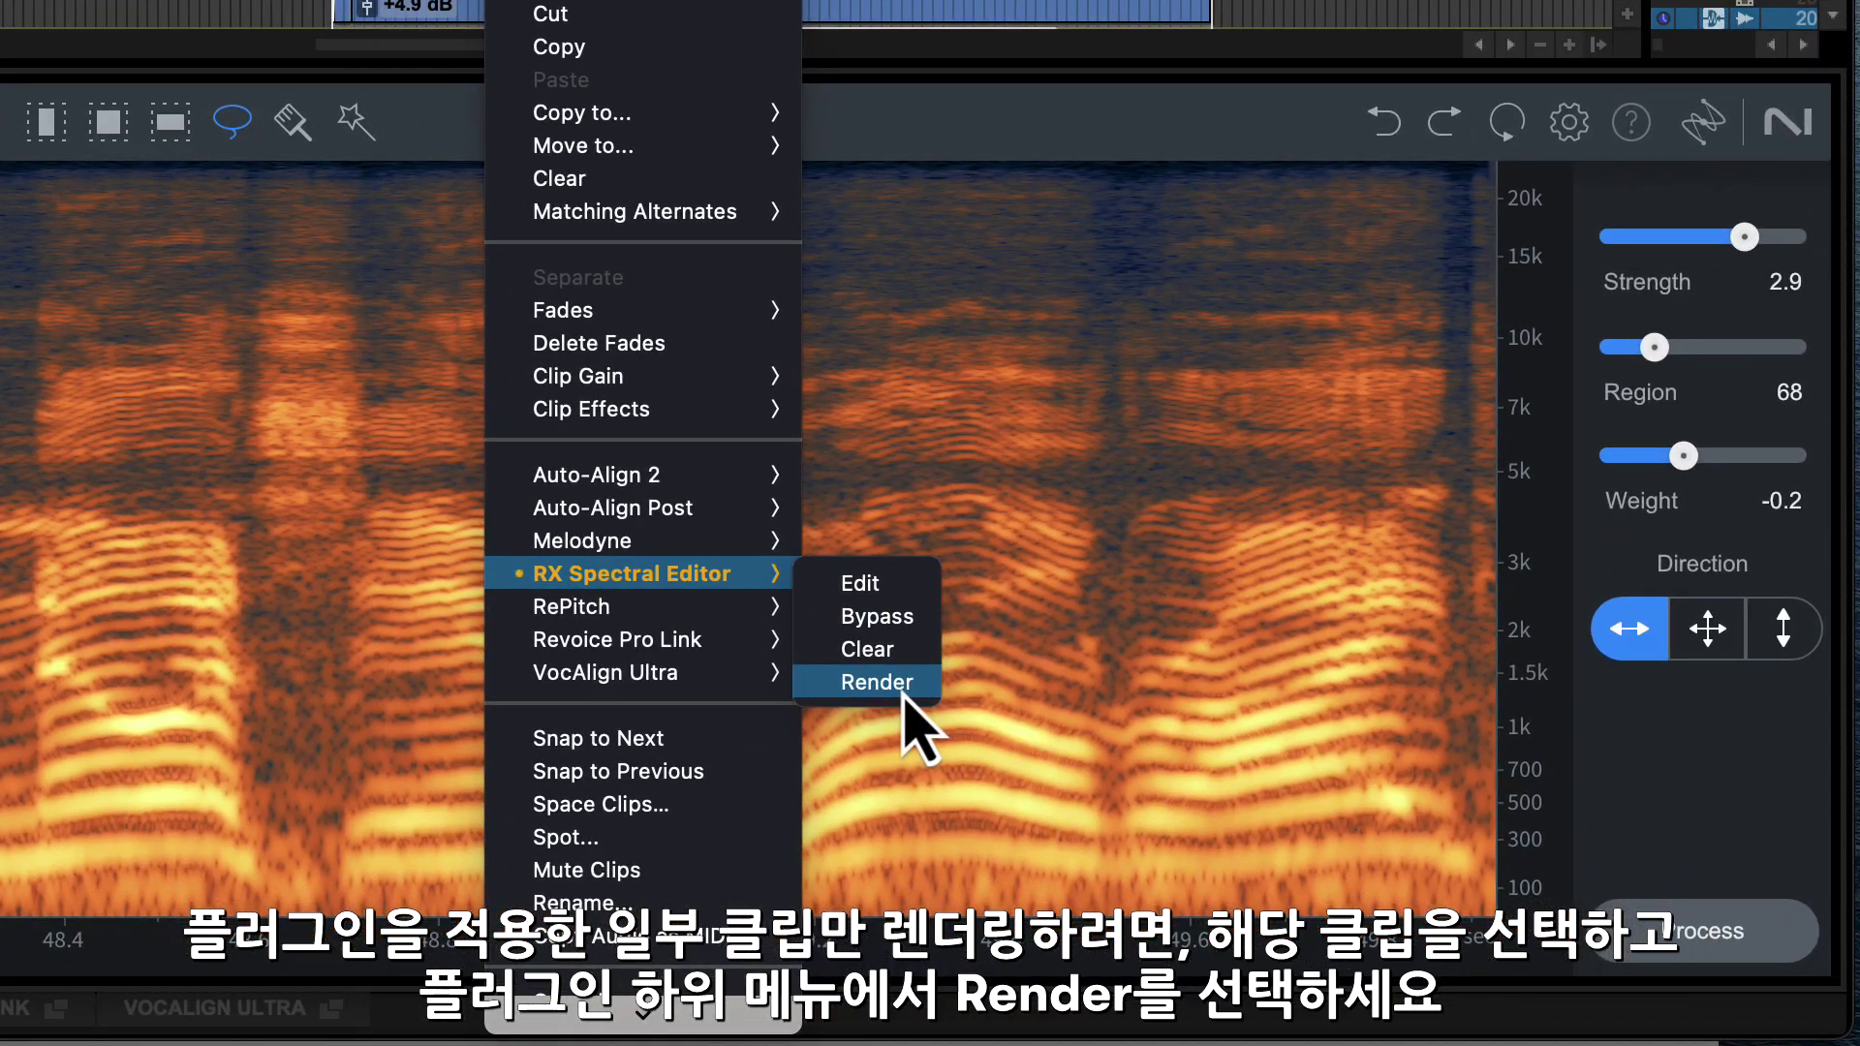
pyautogui.click(903, 690)
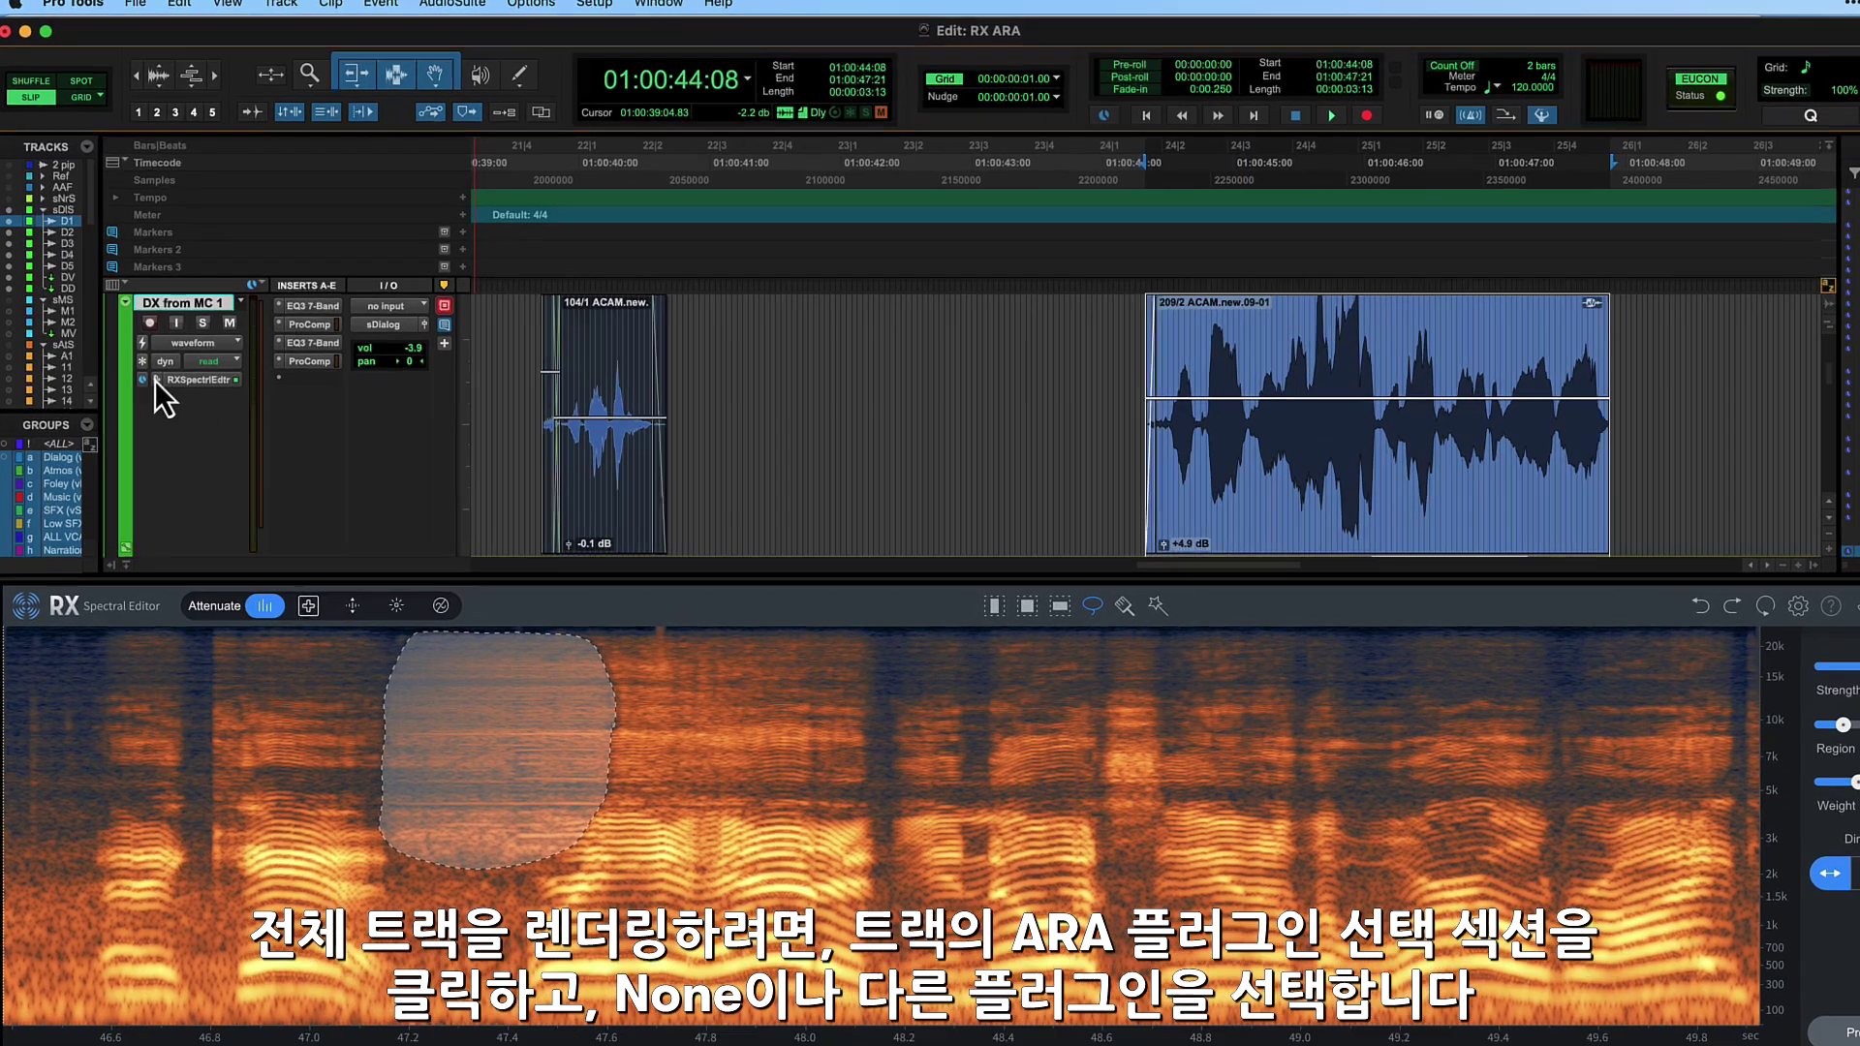
# Set the track's ARA plugin to None and commit the modified clips to disk
pyautogui.click(160, 370)
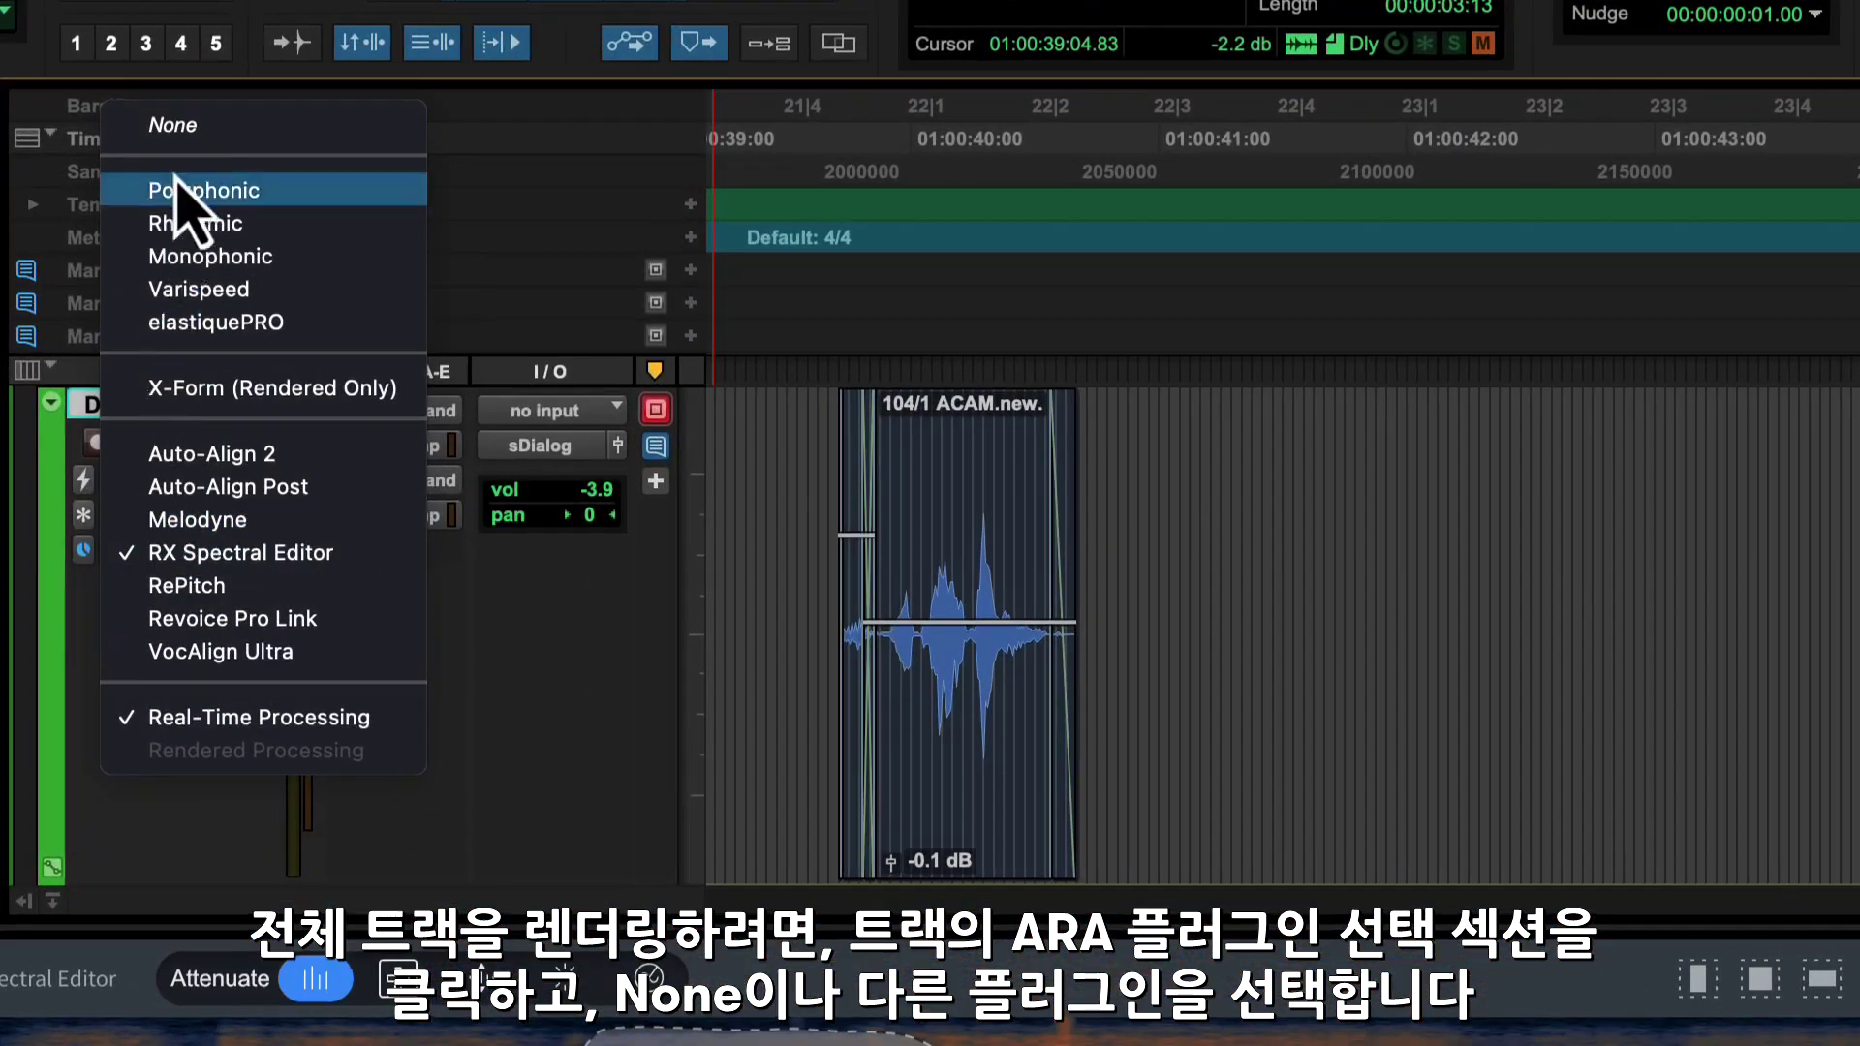
pyautogui.click(180, 126)
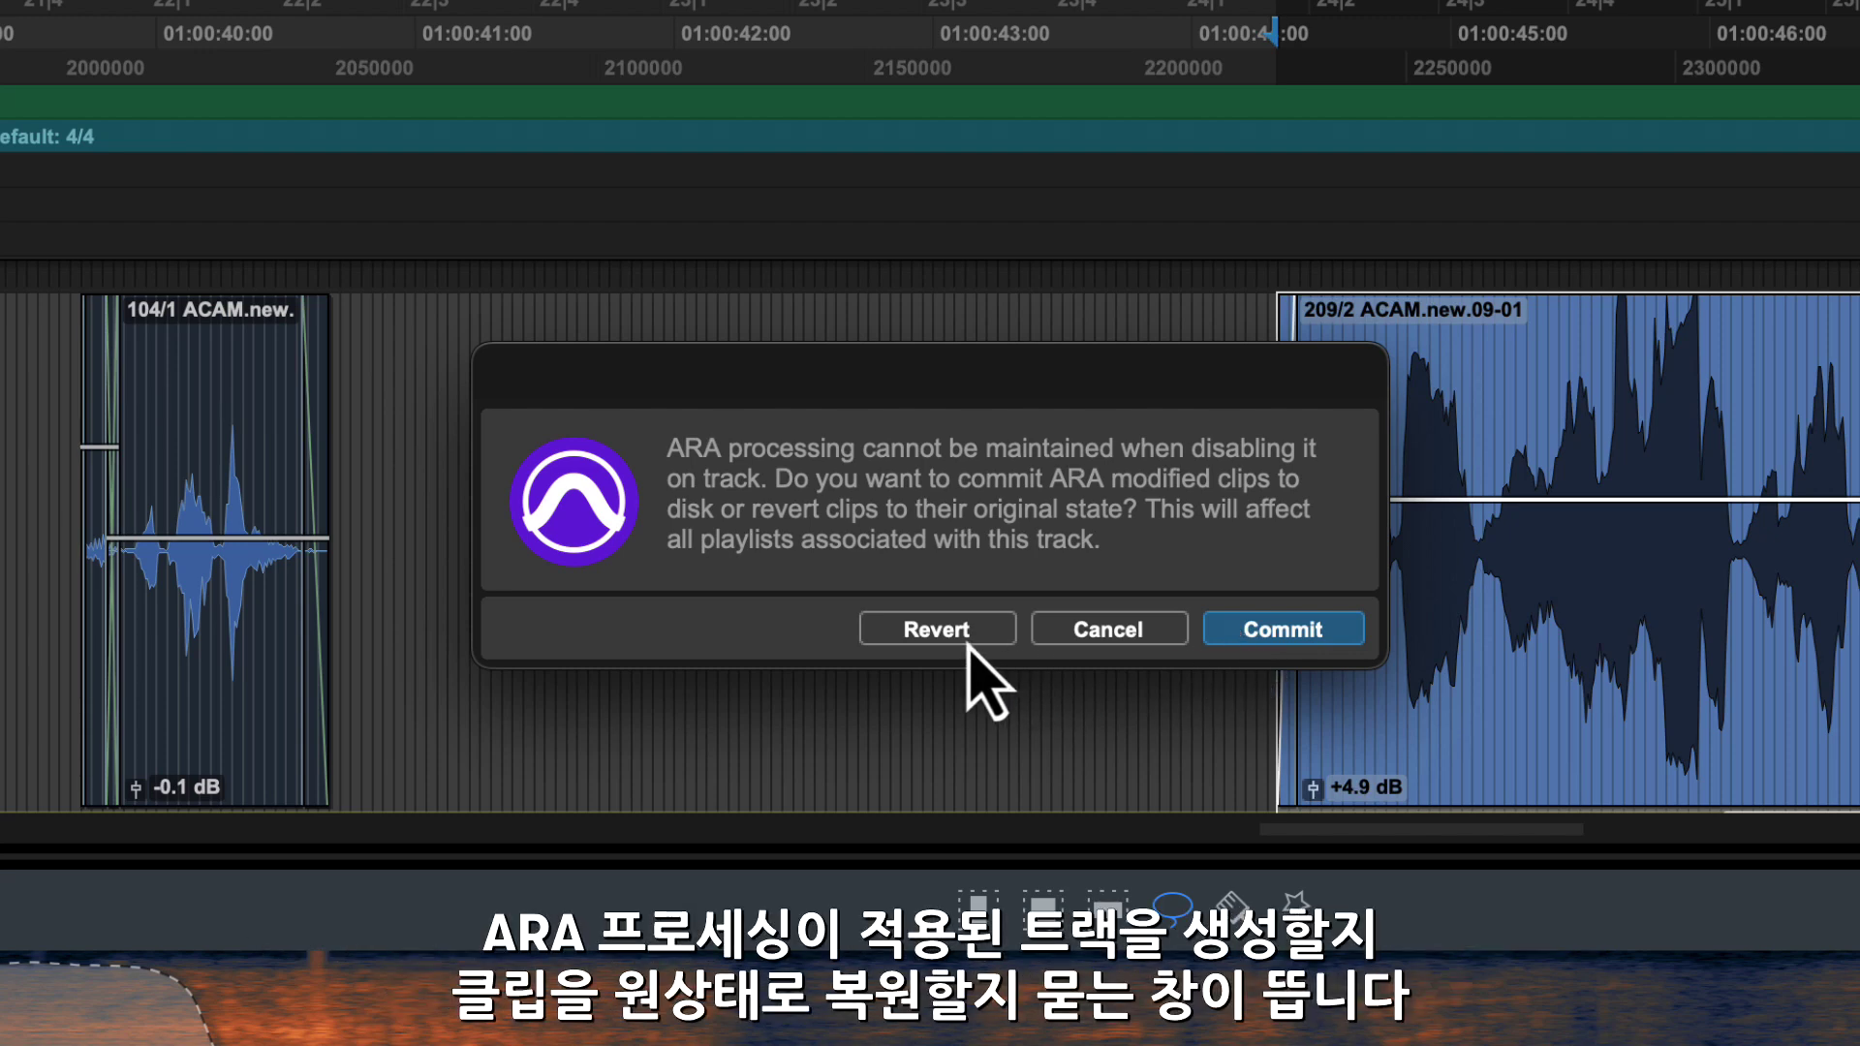
pyautogui.click(1302, 640)
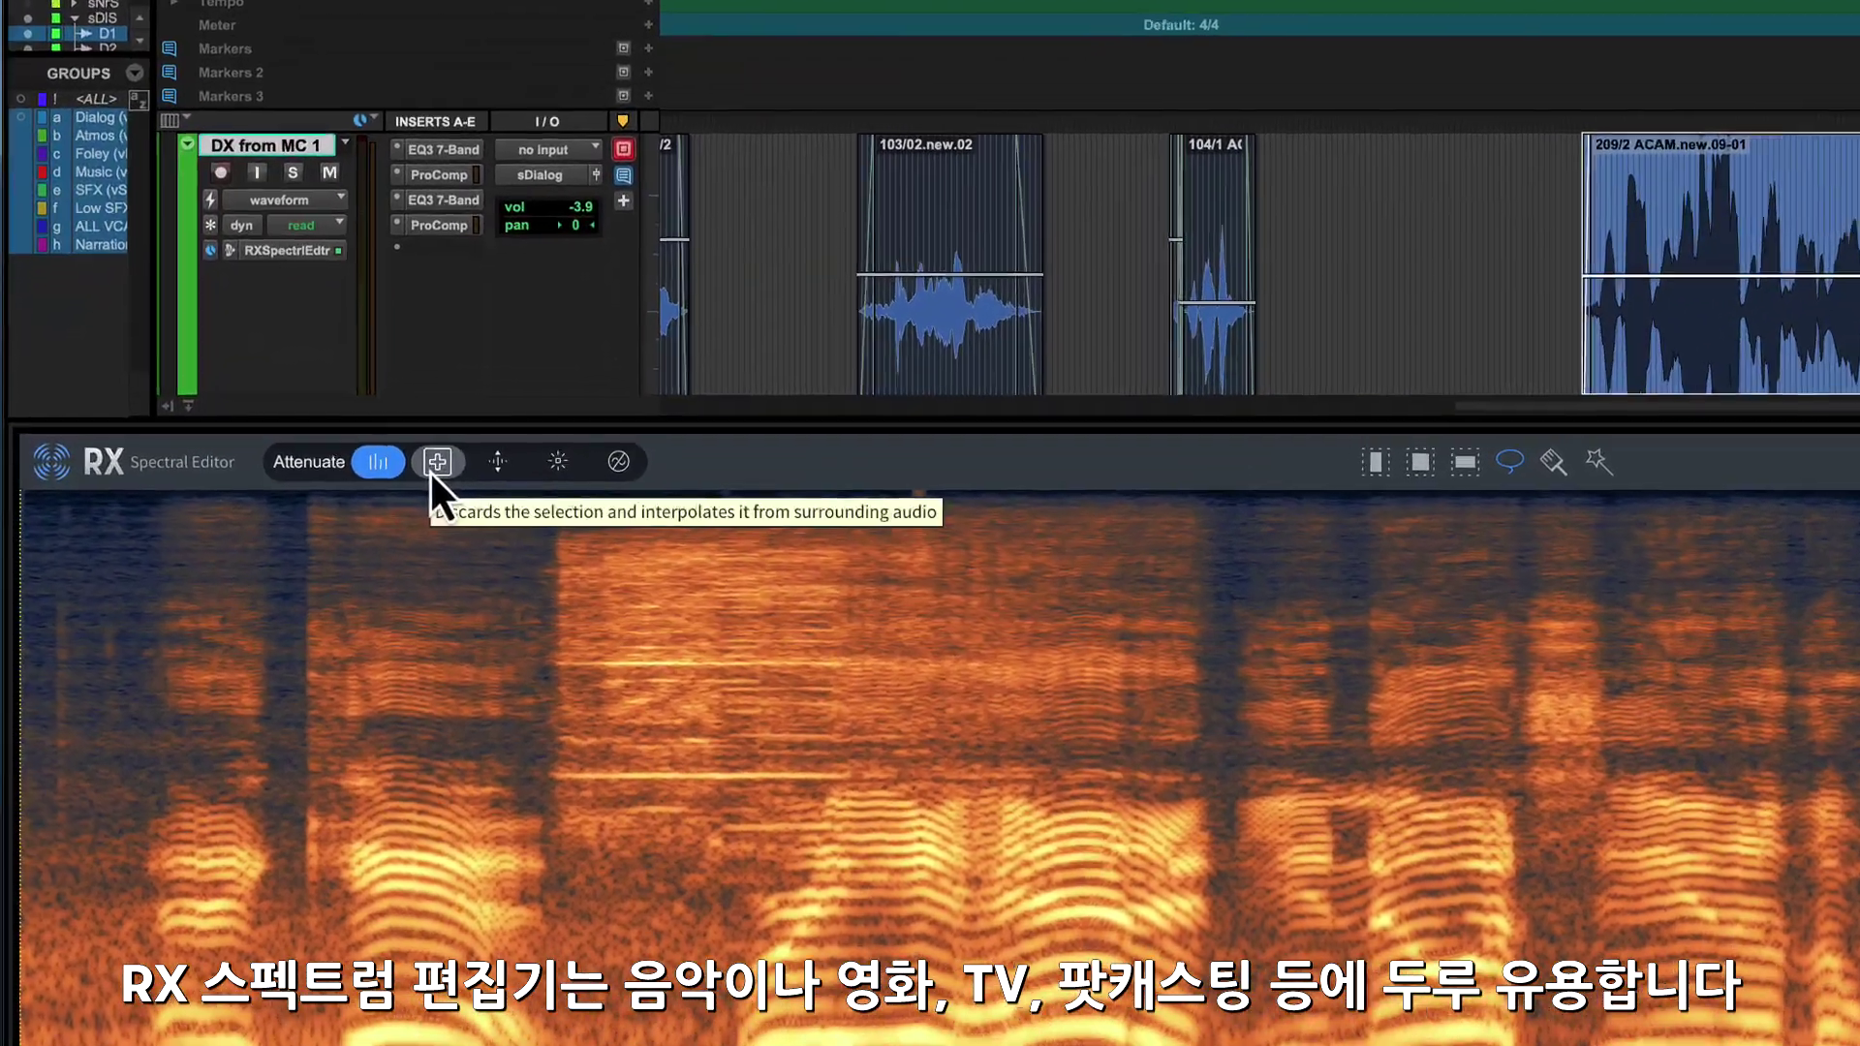
# Cycle the RX module through Replace, Gain and Declick, ending on Dehum
pyautogui.click(384, 482)
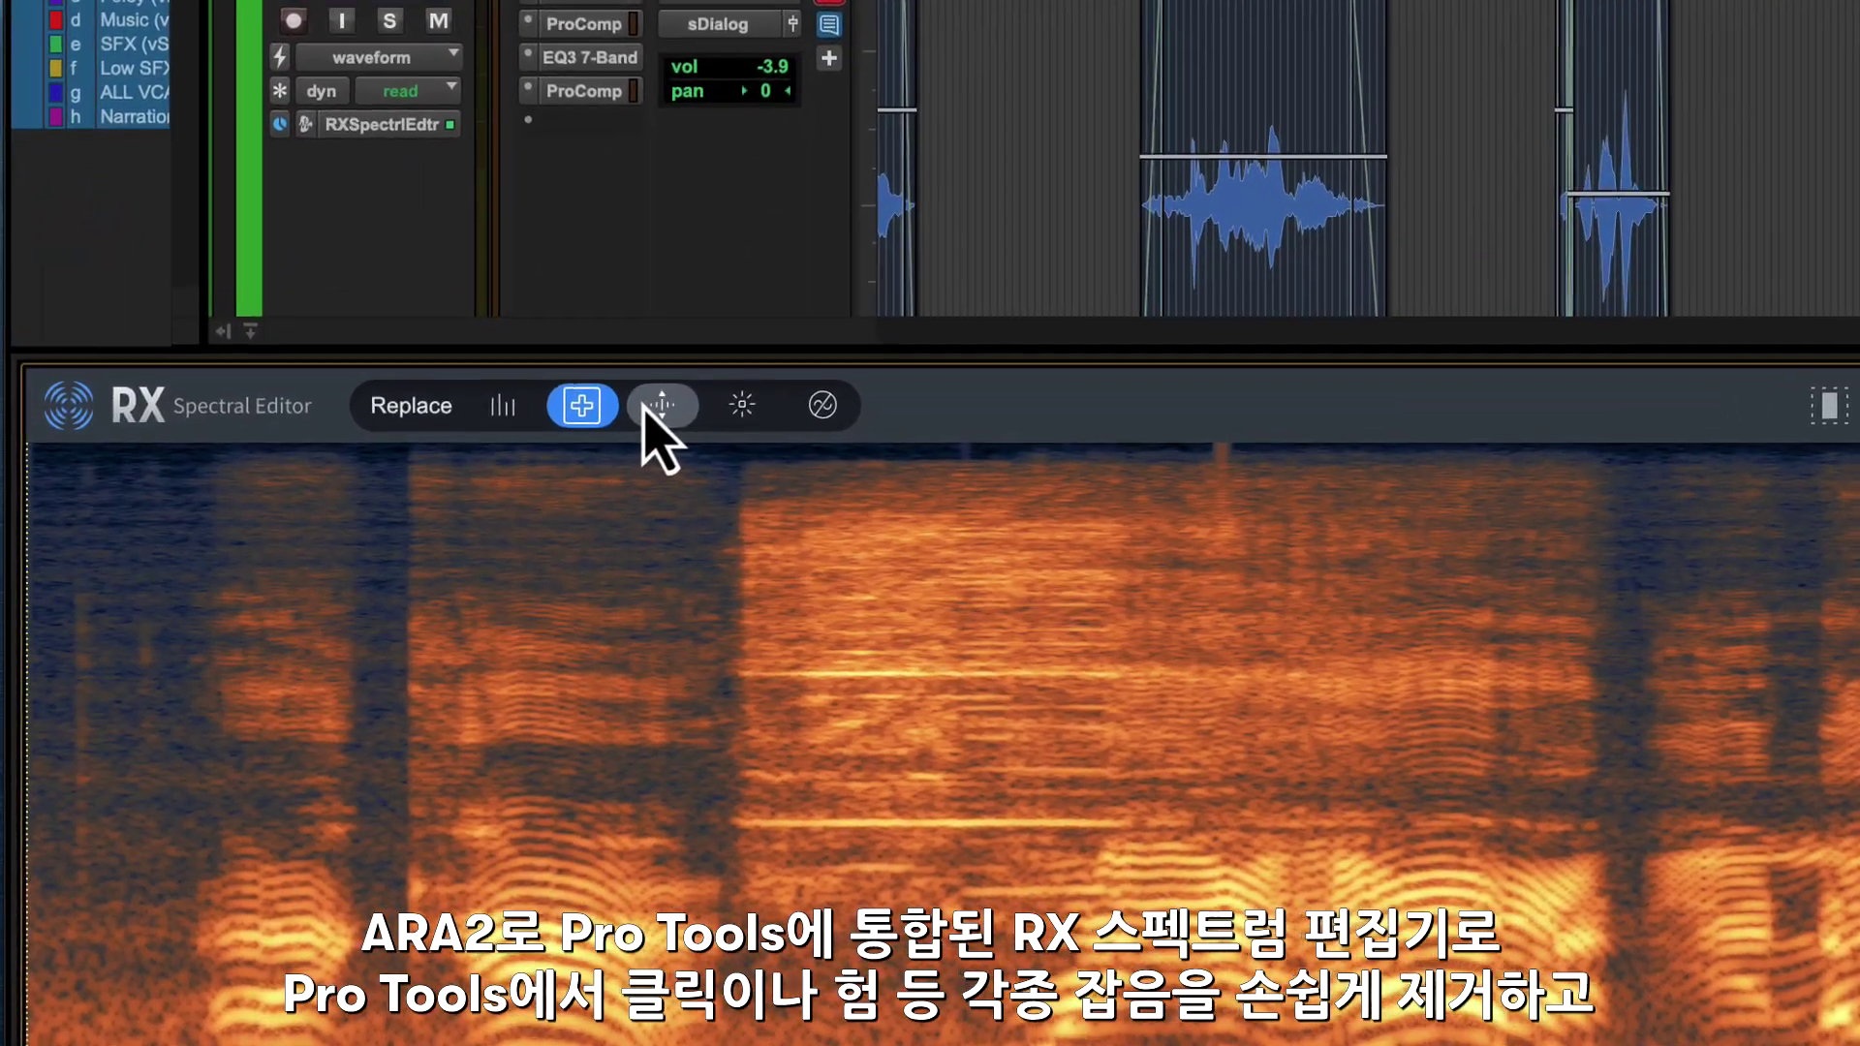
pyautogui.click(645, 410)
pyautogui.click(773, 398)
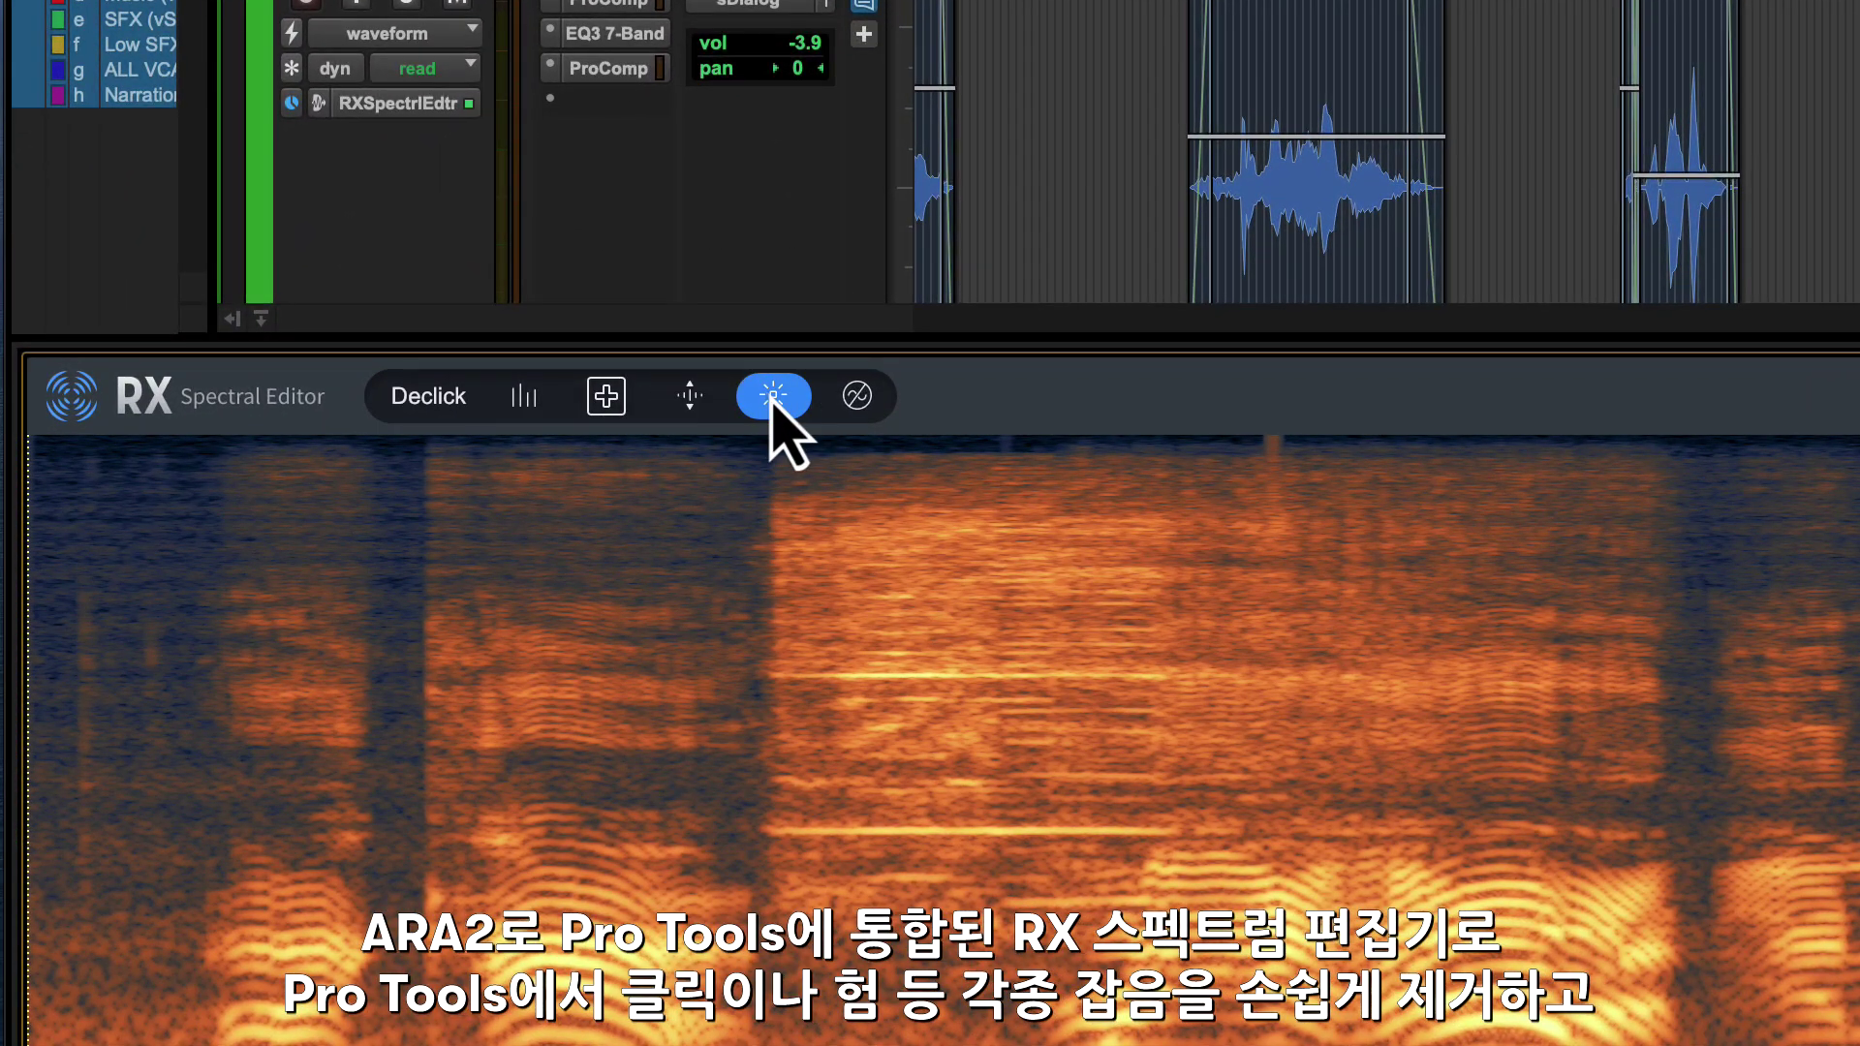
pyautogui.click(857, 397)
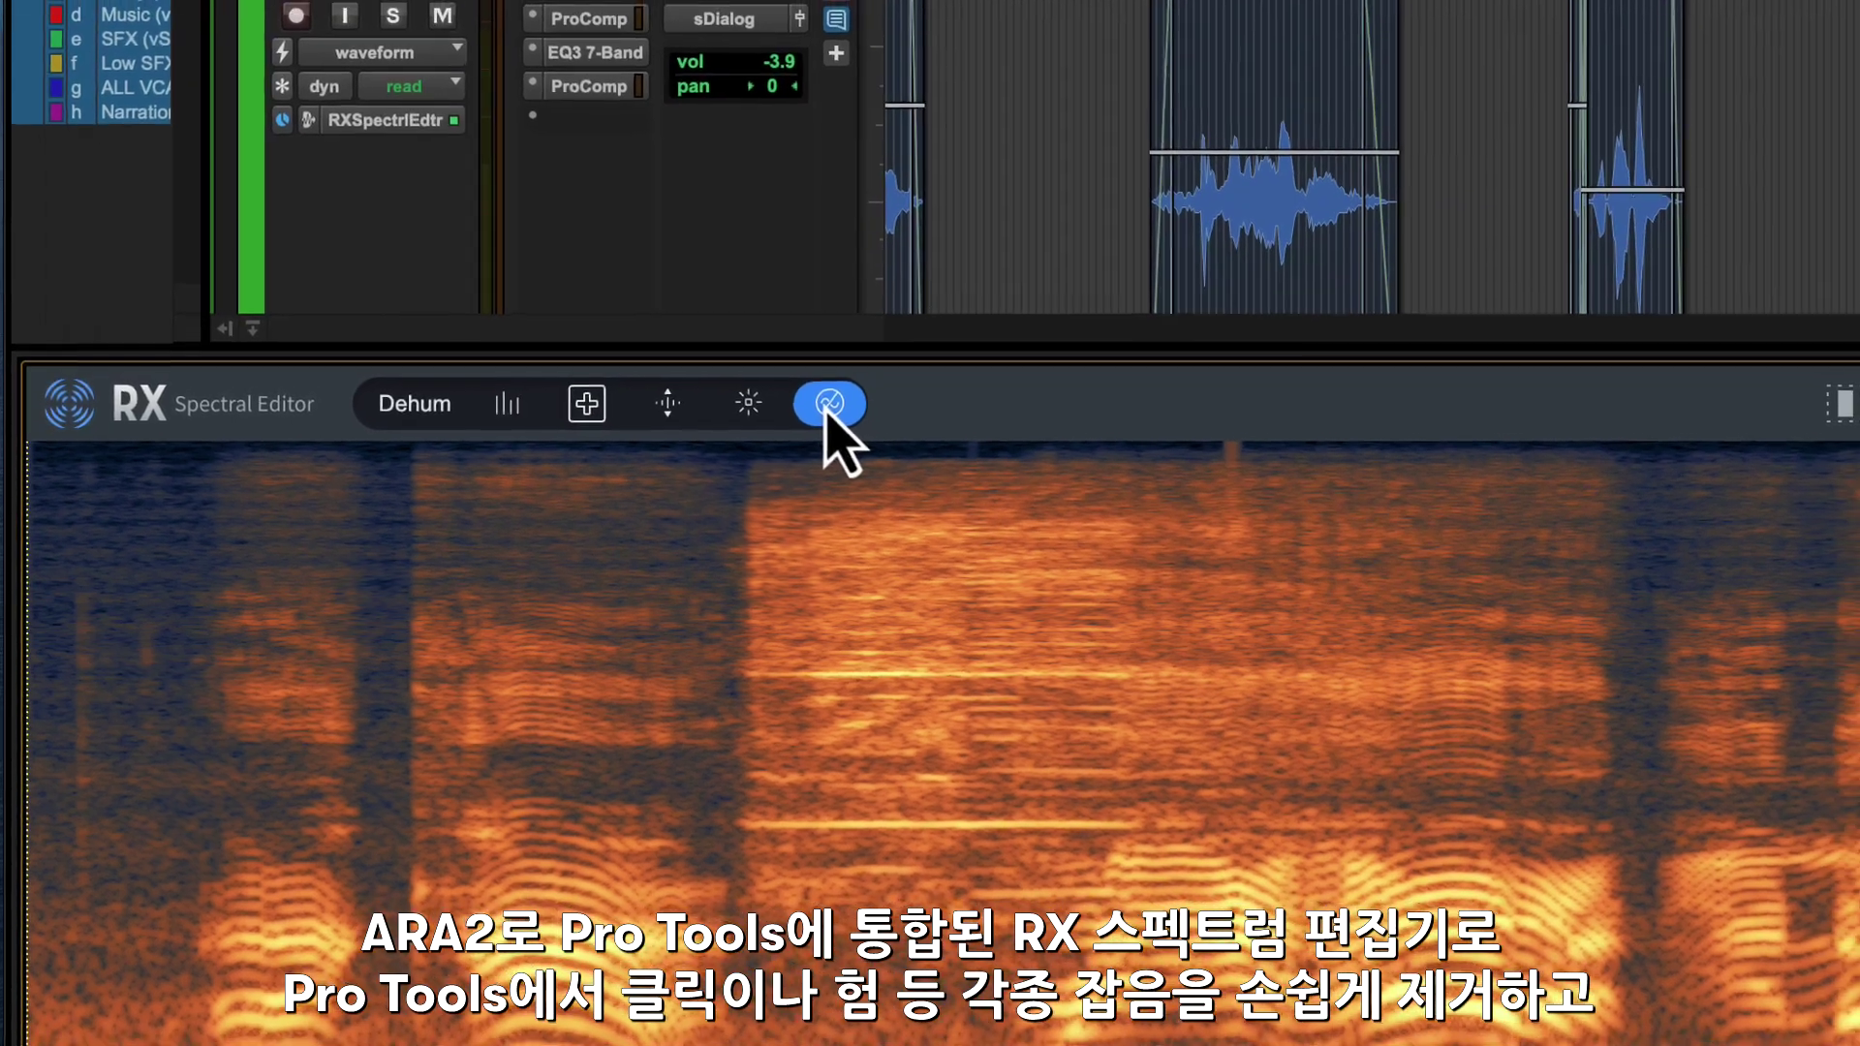